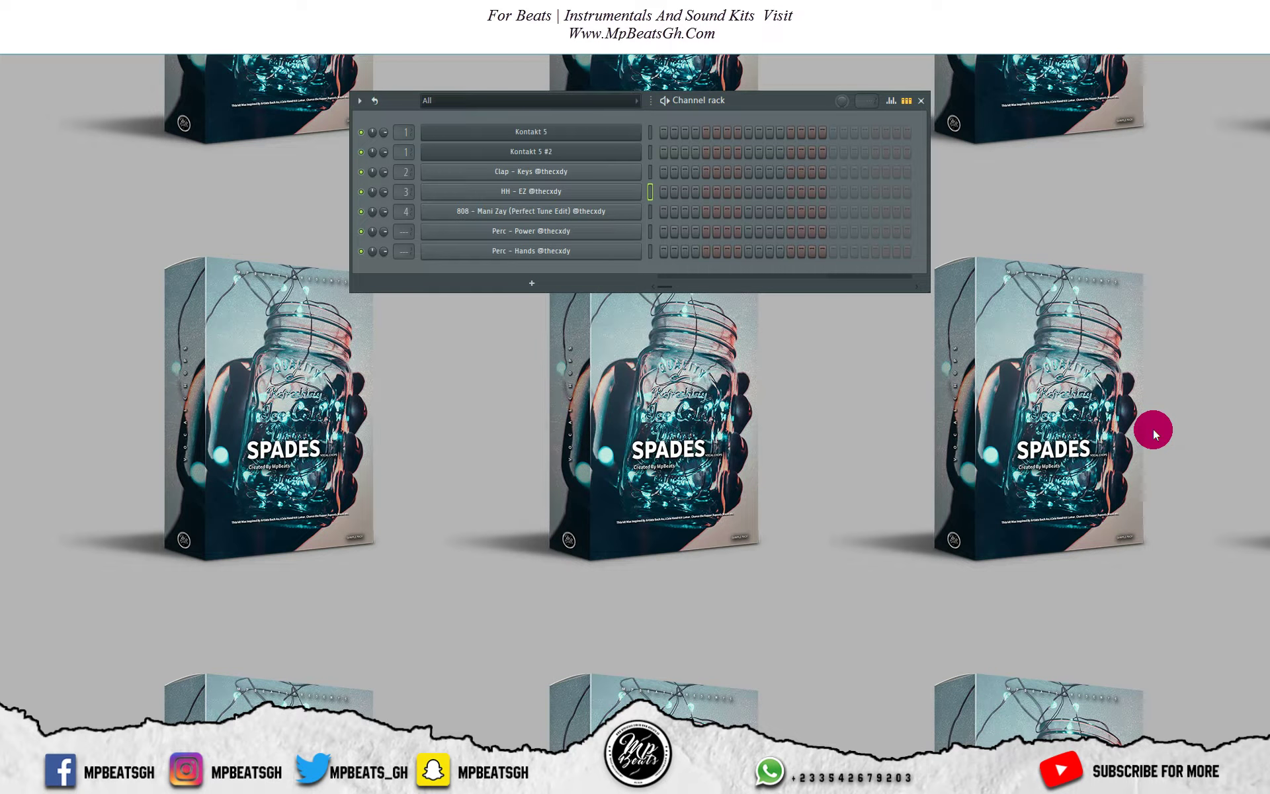
Inspect the guitar patches loaded in the Kontakt 5 and Kontakt 5 #2 channels, repositioning the channel rack around them
drag(729, 104, 869, 289)
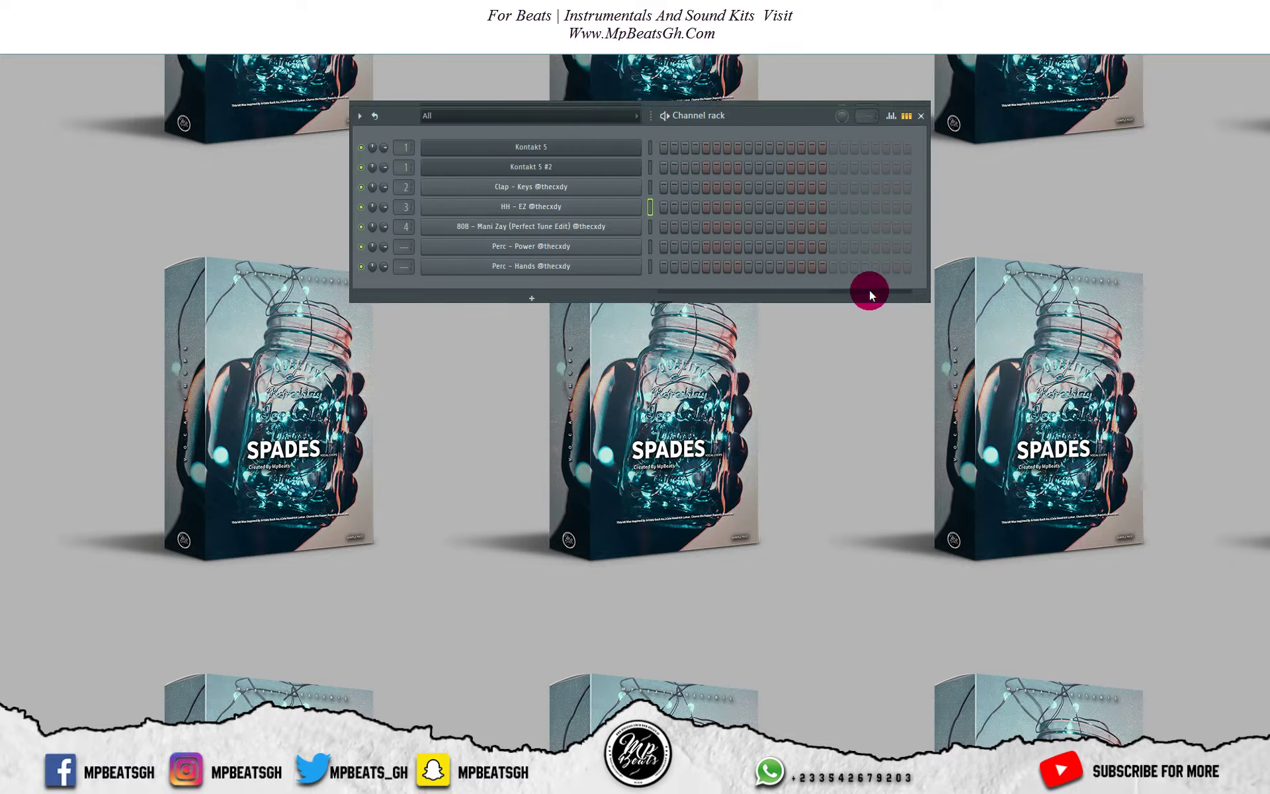
click(733, 324)
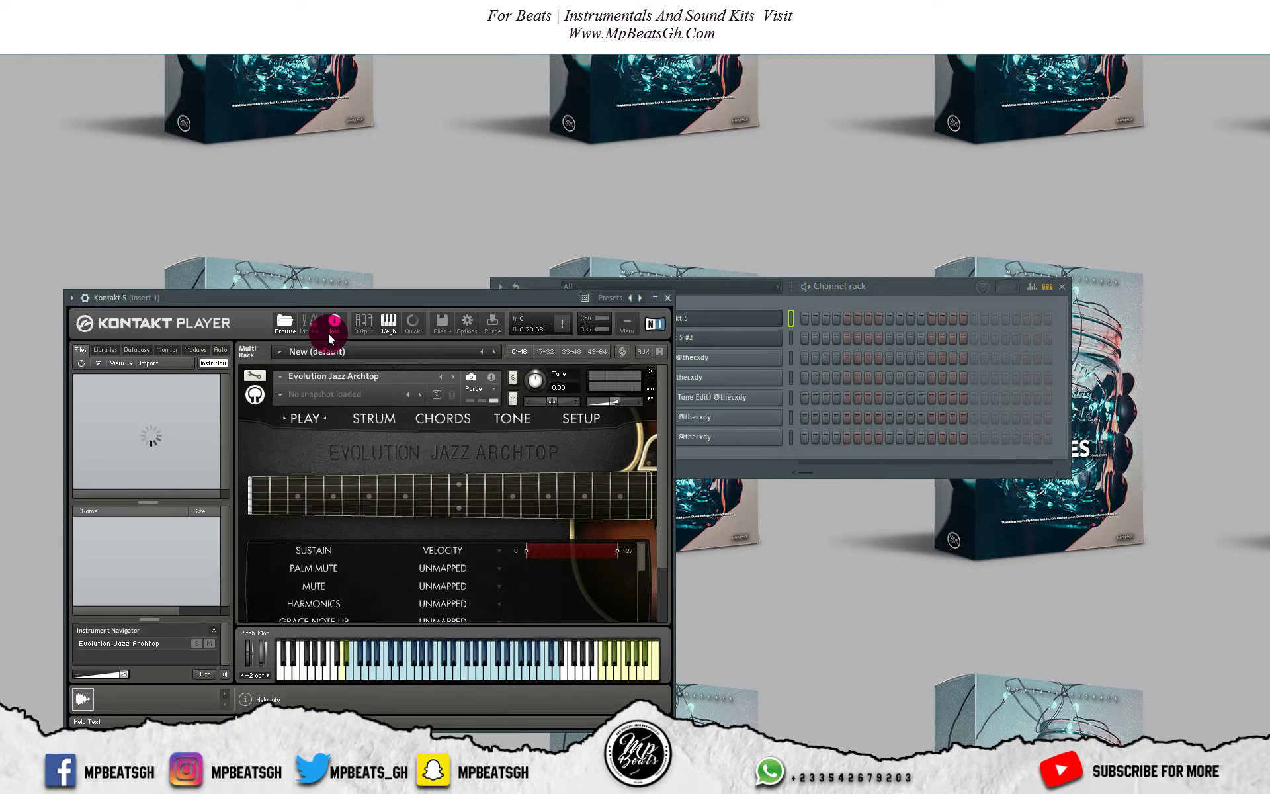
click(746, 340)
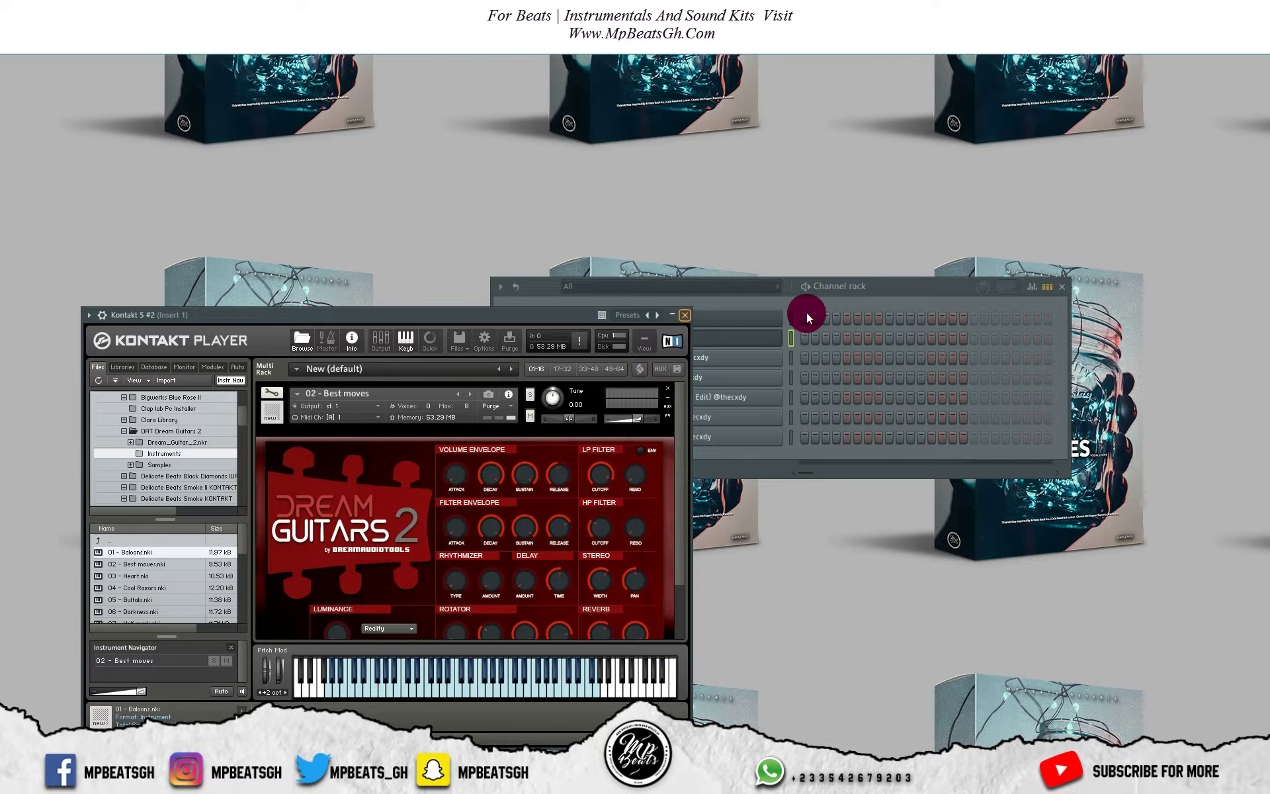
drag(871, 287, 808, 262)
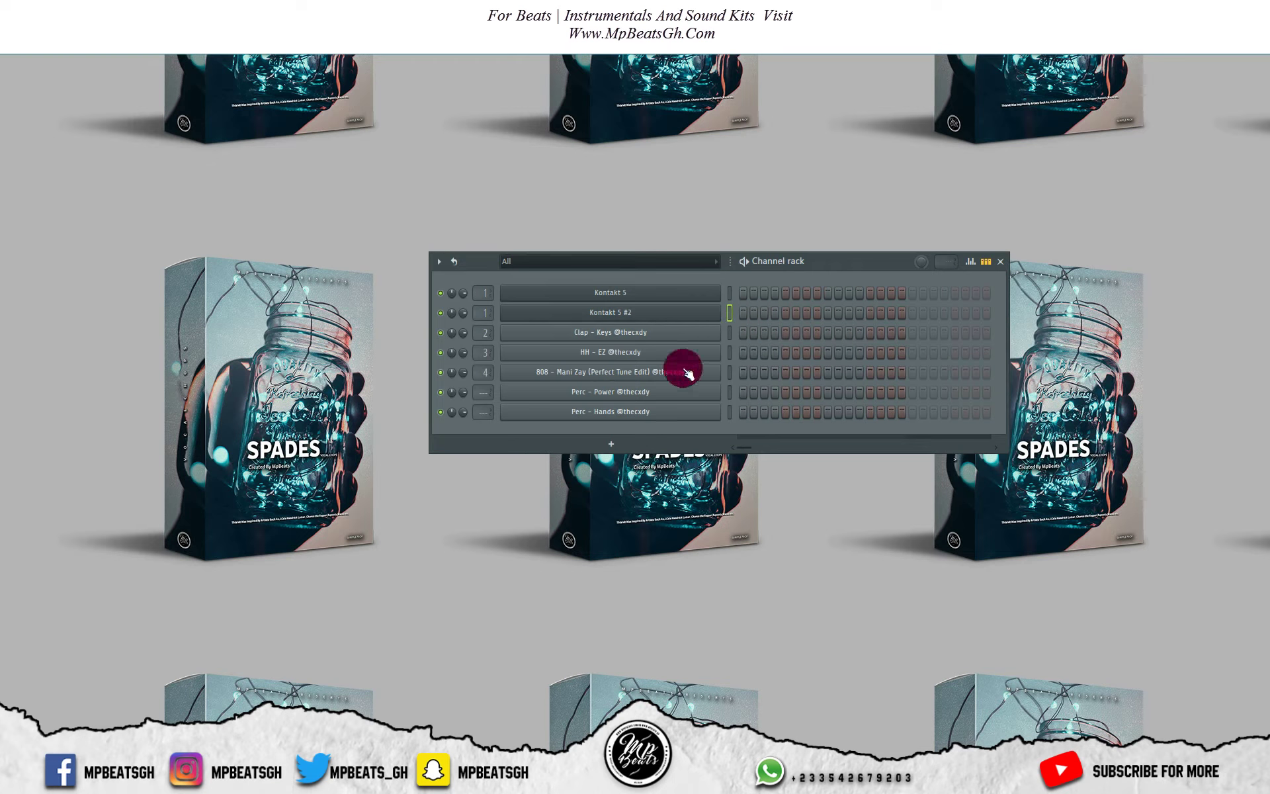
Open the piano roll for the Kontakt 5 channel and enlarge its note grid
right_click(682, 294)
click(735, 292)
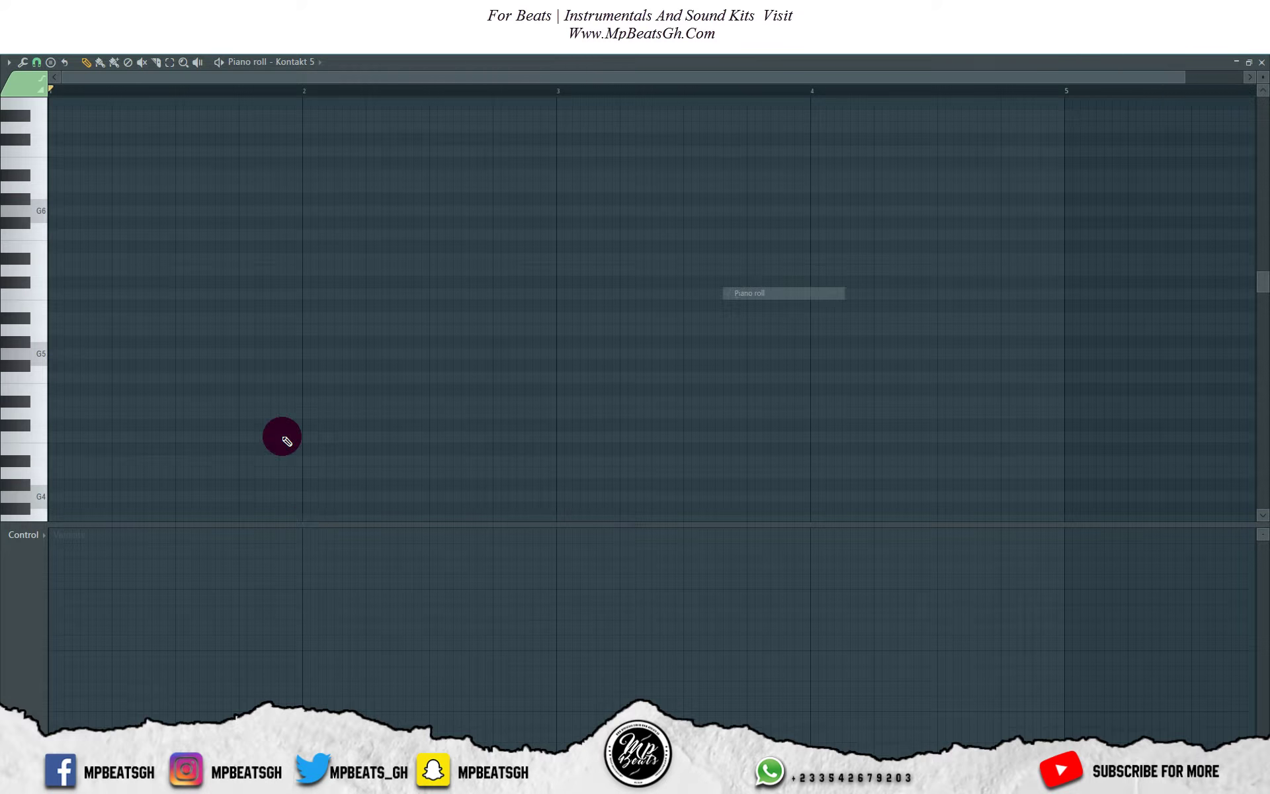
drag(320, 526, 303, 643)
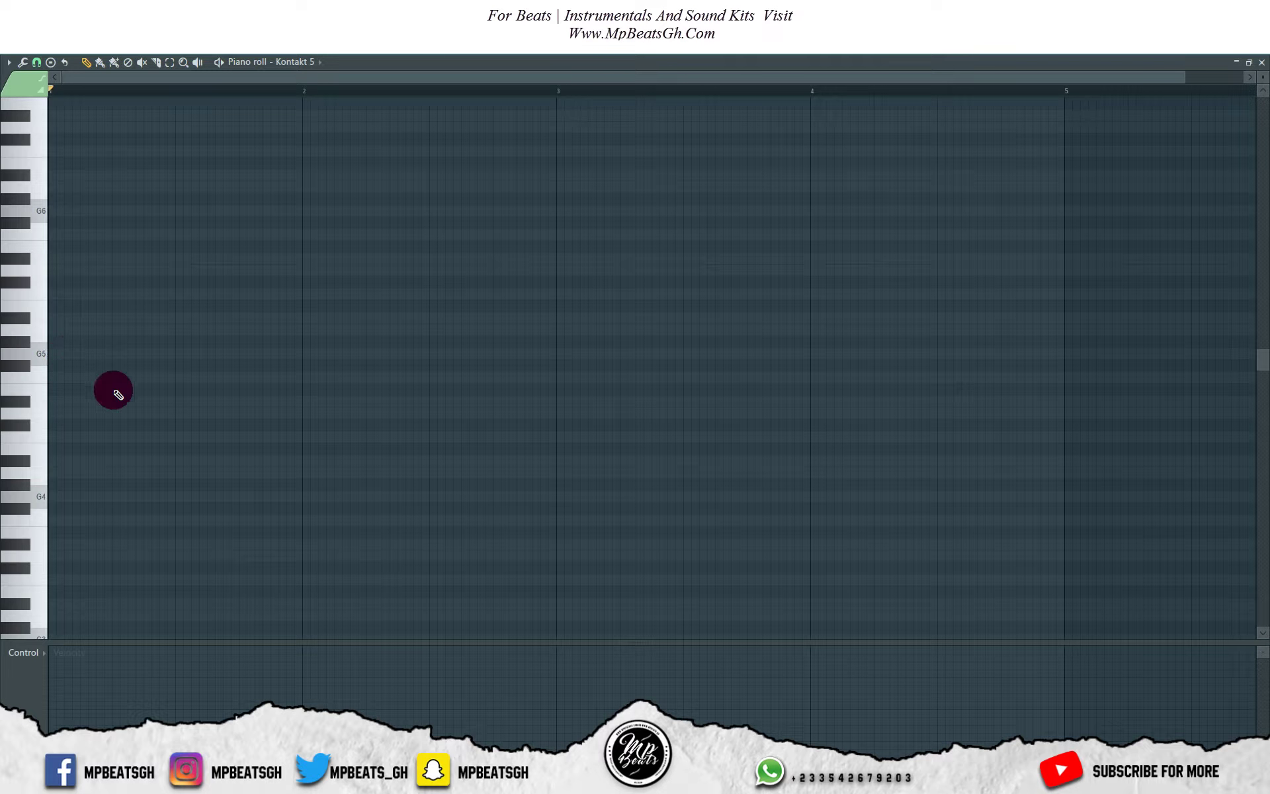
Draw a C5, D#5, G5 chord at bar 1 and an A#4, D5, F5 chord at bar 2, and preview them
click(55, 354)
click(54, 401)
drag(63, 438, 27, 437)
click(303, 376)
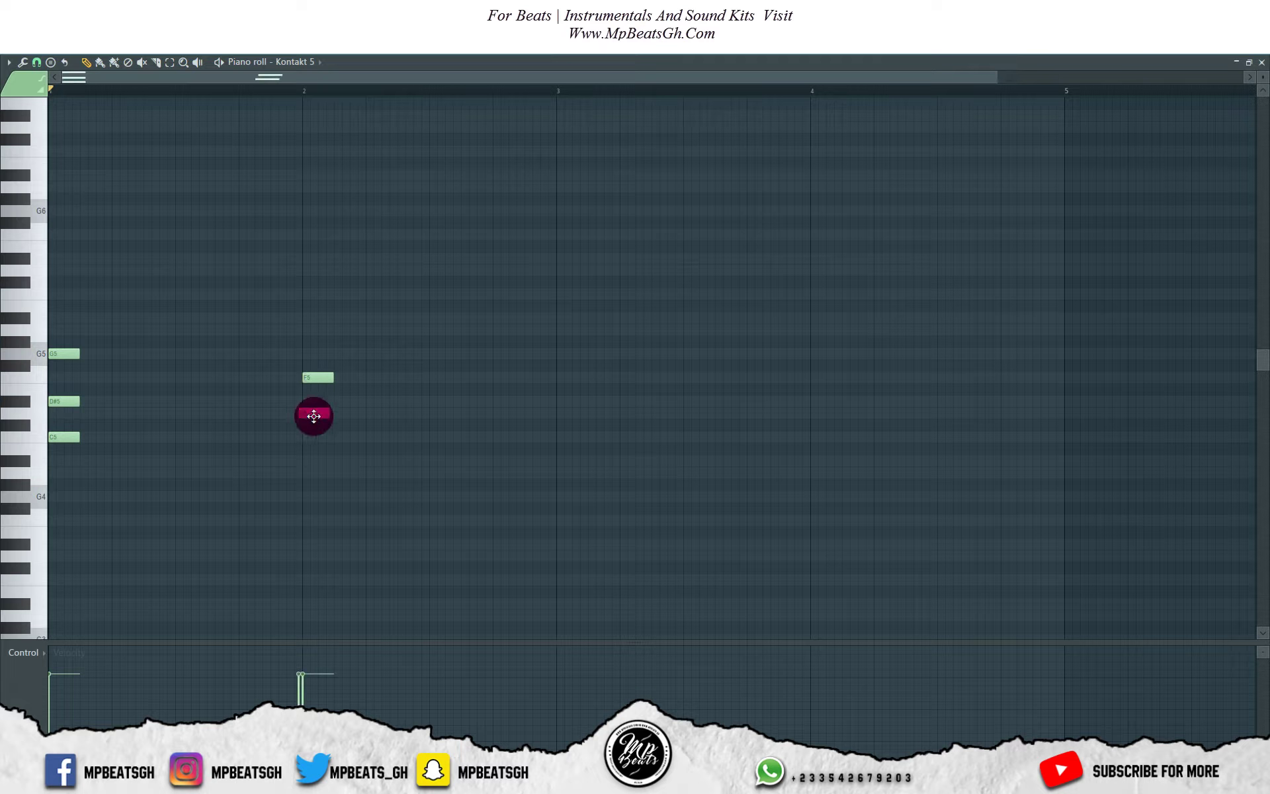
click(309, 413)
click(308, 461)
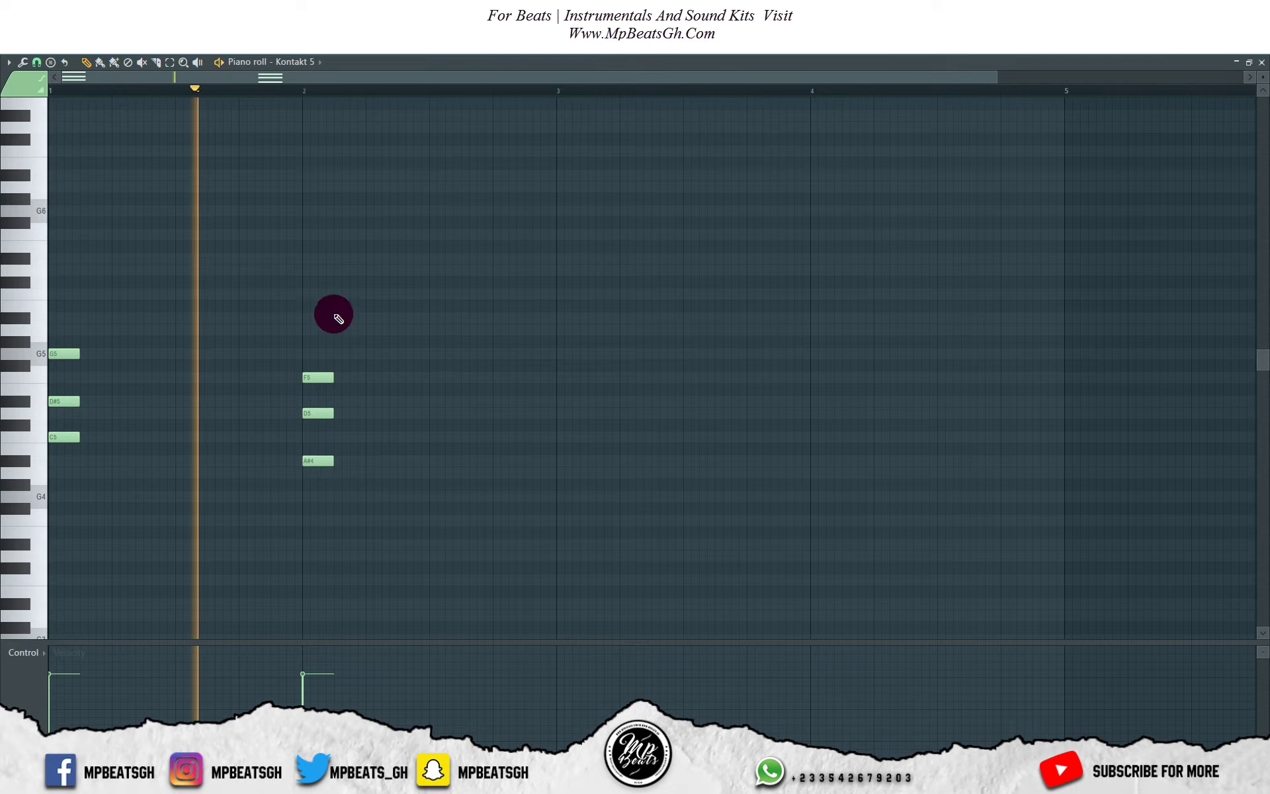
key(space)
Stretch both chords to a full bar each and duplicate them into bars 3 and 4
key(ctrl+a)
drag(332, 412, 576, 407)
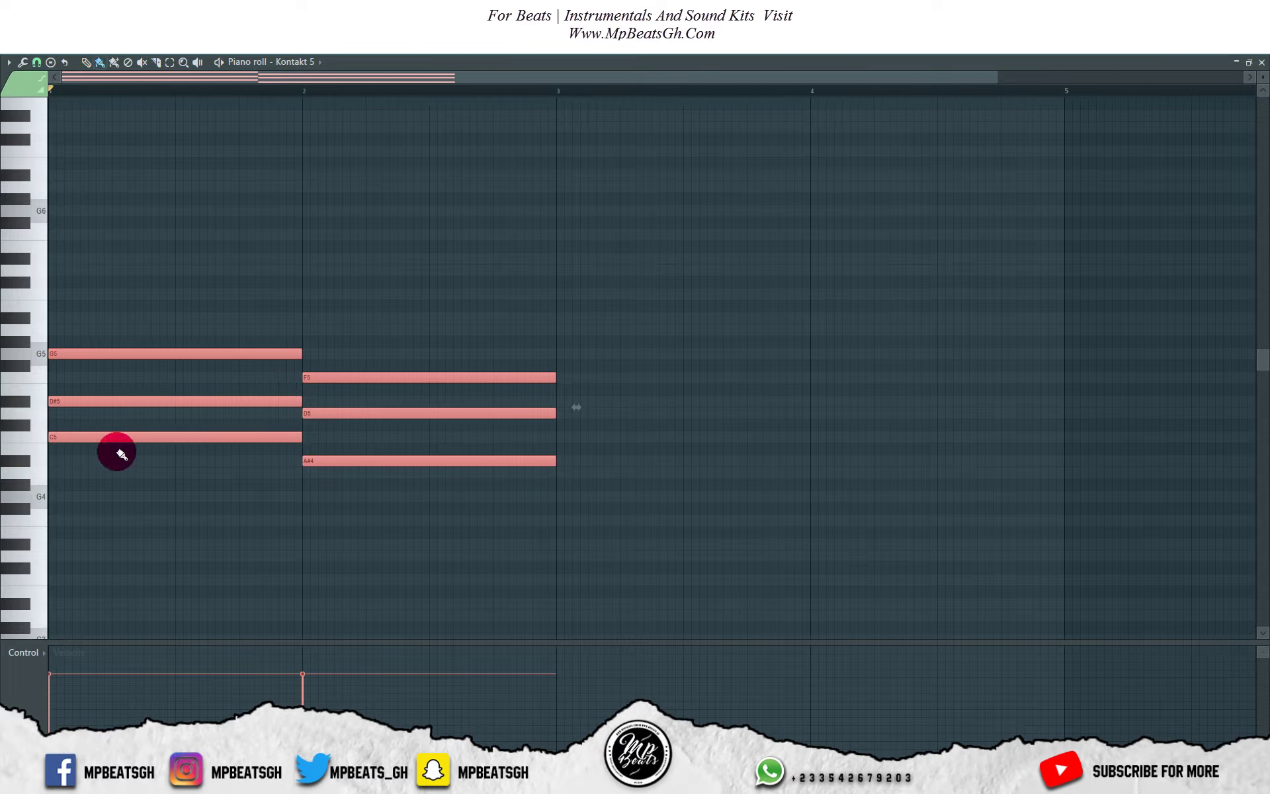
key(ctrl+b)
drag(619, 466, 626, 466)
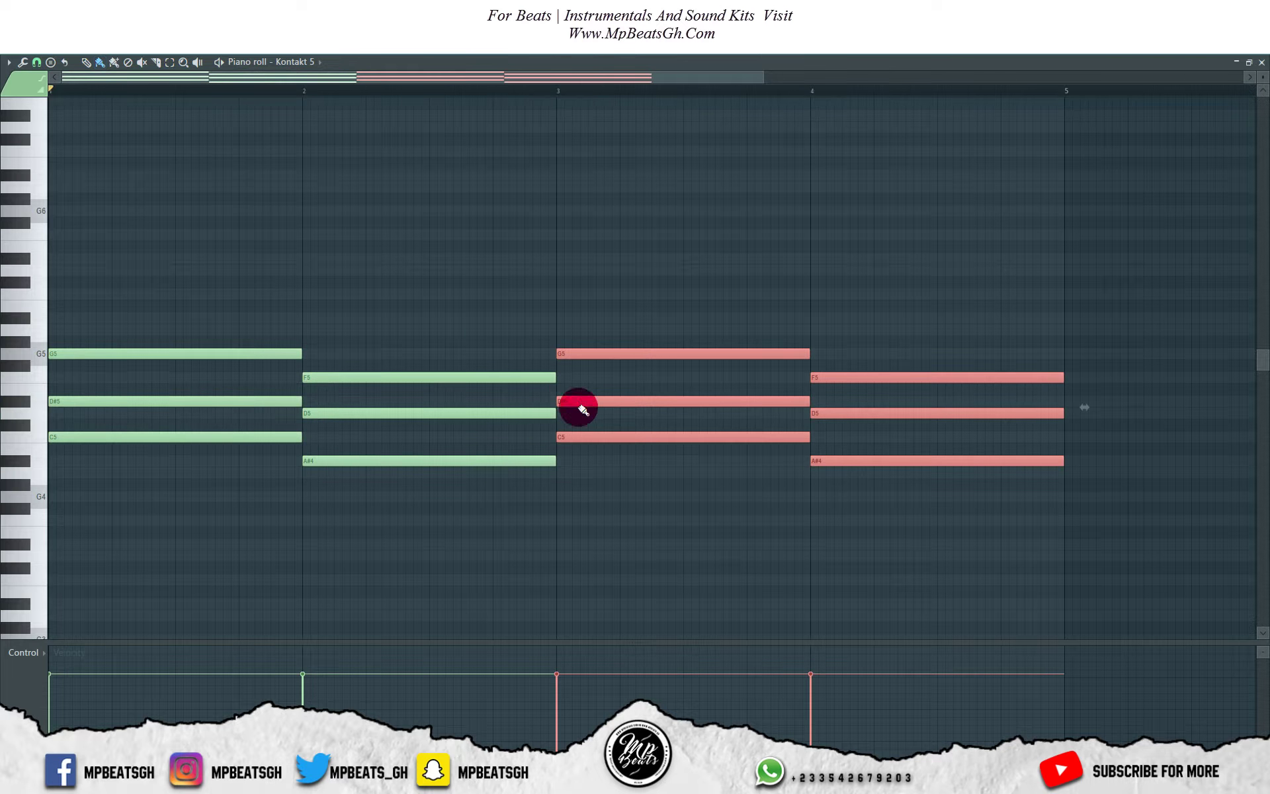
Stagger the bar 1 chord so D#5 starts an eighth note and G5 a quarter note after C5, checking by playback
mouse_move(90, 357)
mouse_down()
mouse_move(112, 360)
mouse_move(123, 402)
mouse_move(170, 357)
mouse_up()
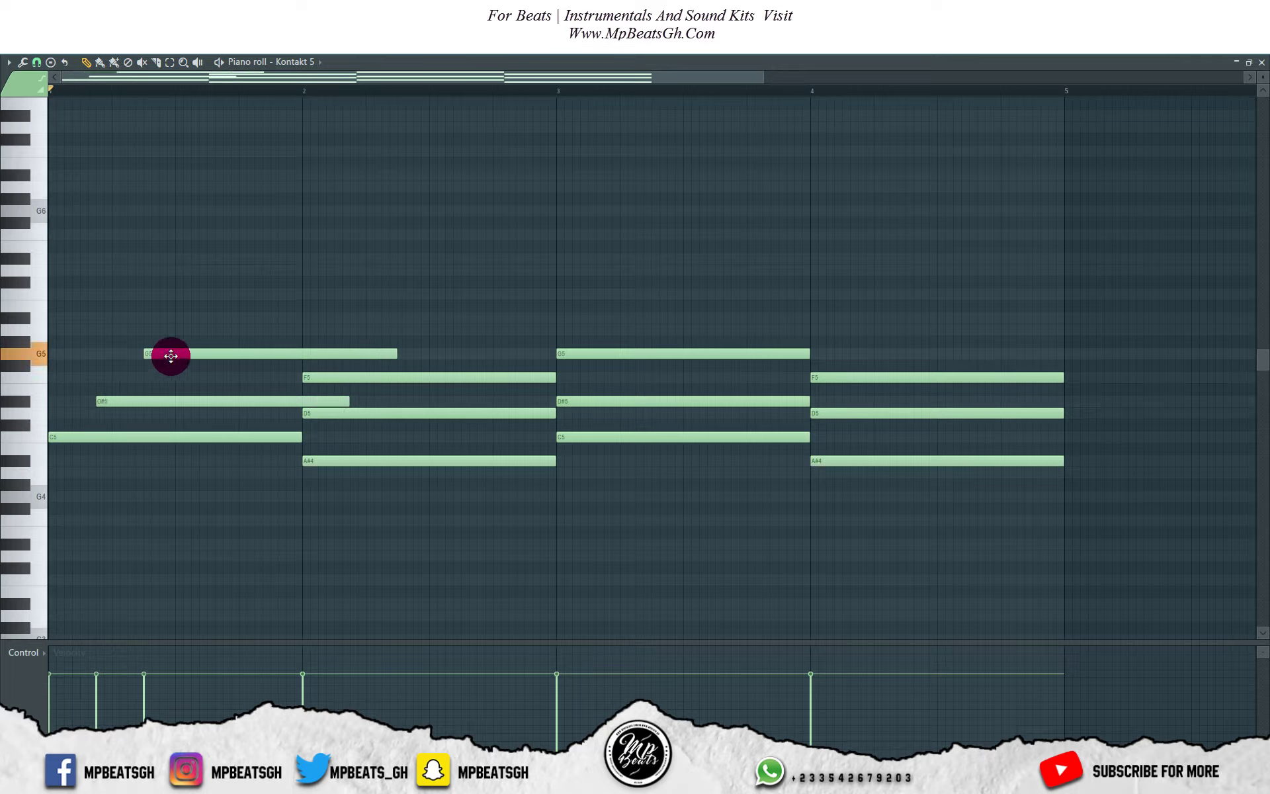
key(space)
key(space)
drag(115, 397, 100, 396)
drag(165, 356, 134, 357)
key(space)
key(space)
Add a C6 on beat 3 of bar 1 and an A#5 an eighth note after it, auditioning the melody
click(152, 260)
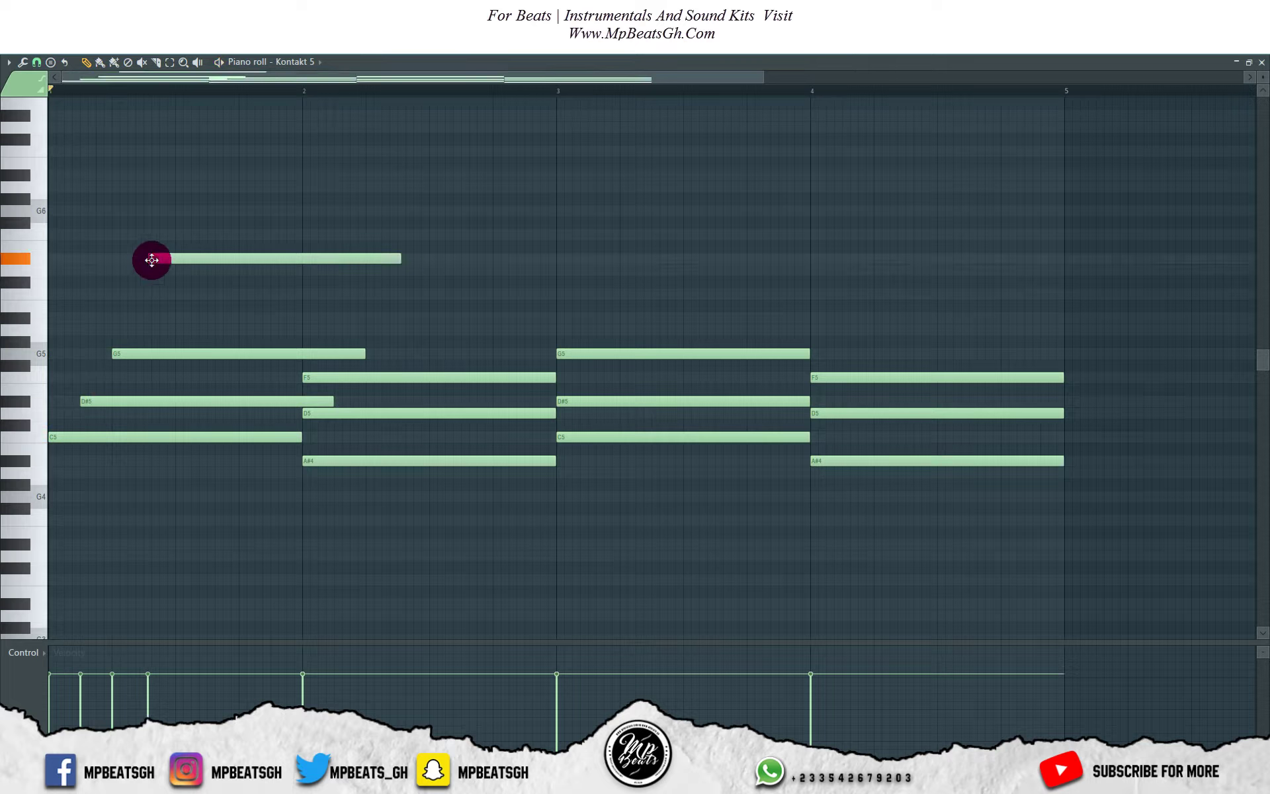
drag(151, 260, 190, 307)
key(space)
key(space)
key(space)
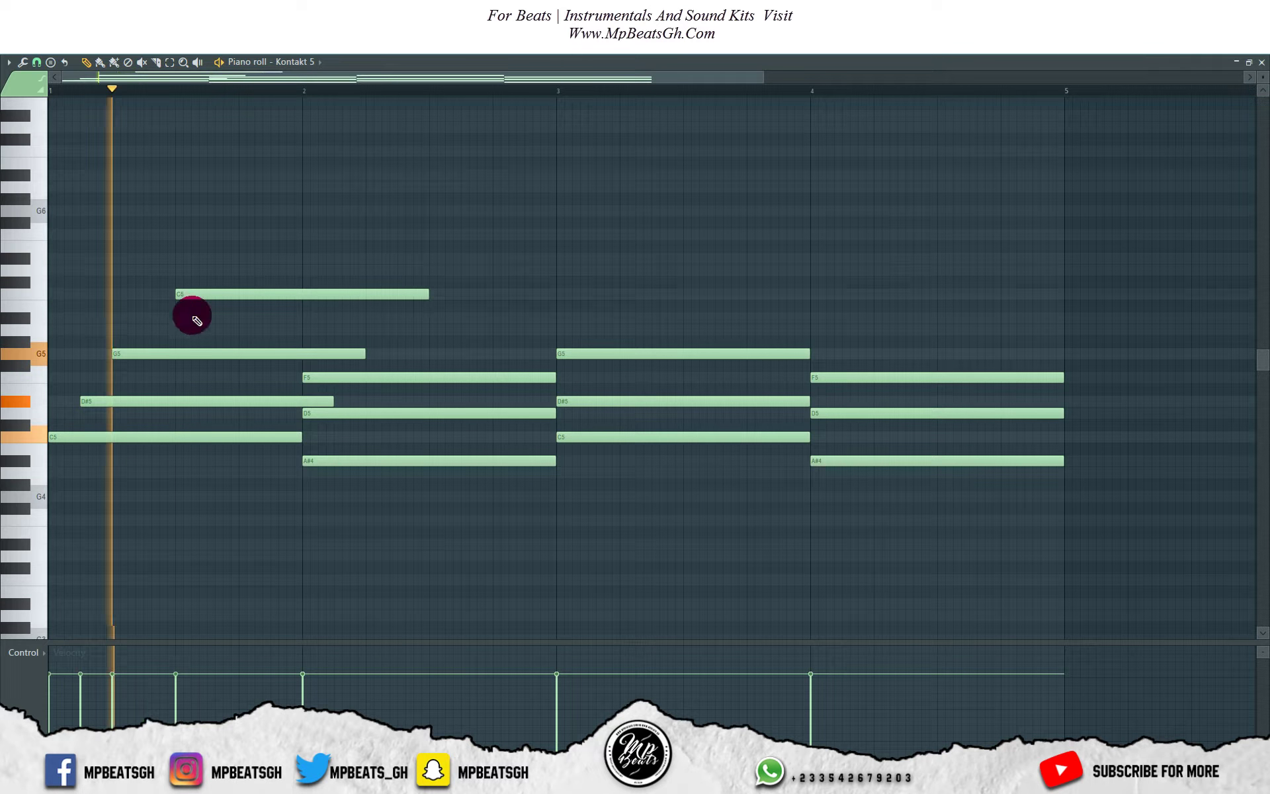
click(212, 320)
key(space)
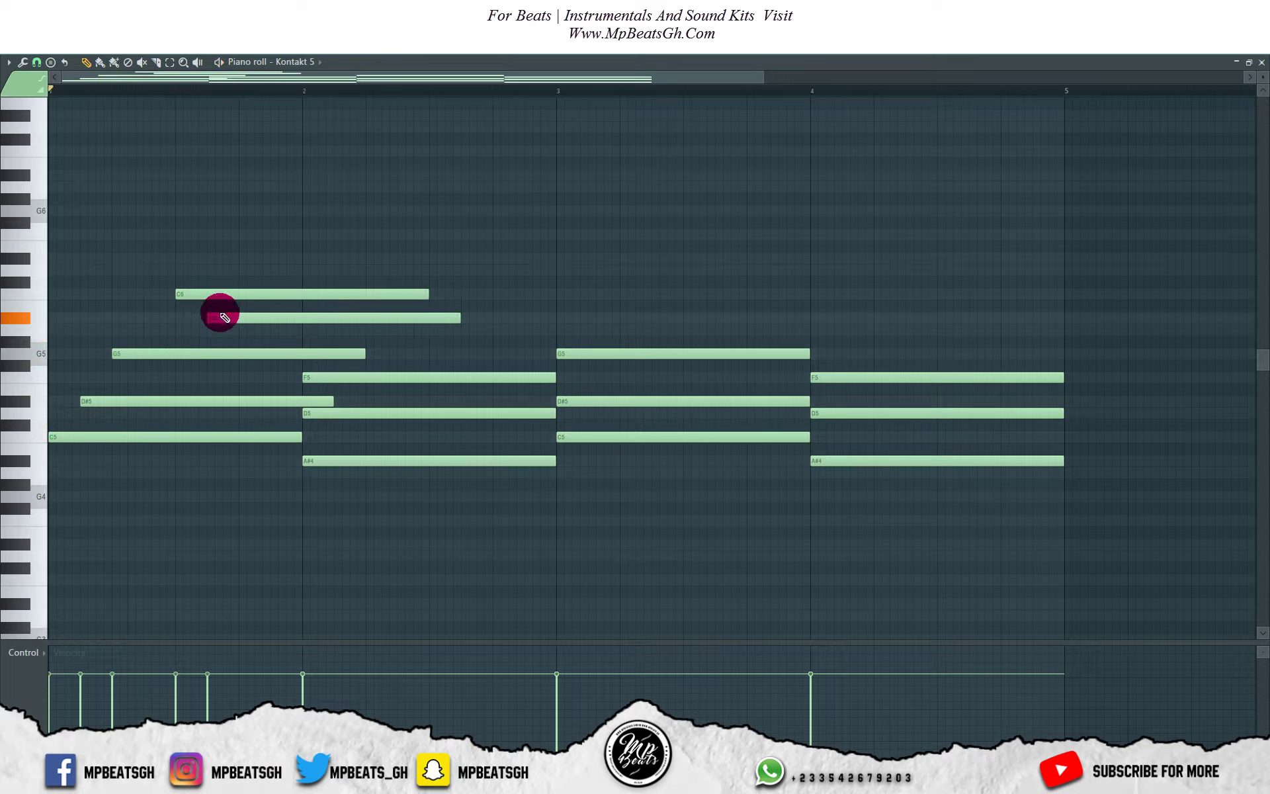
Shorten the bar 1 notes, leaving A#5 a quarter note long, and add a G5 on the bar's last eighth
key(space)
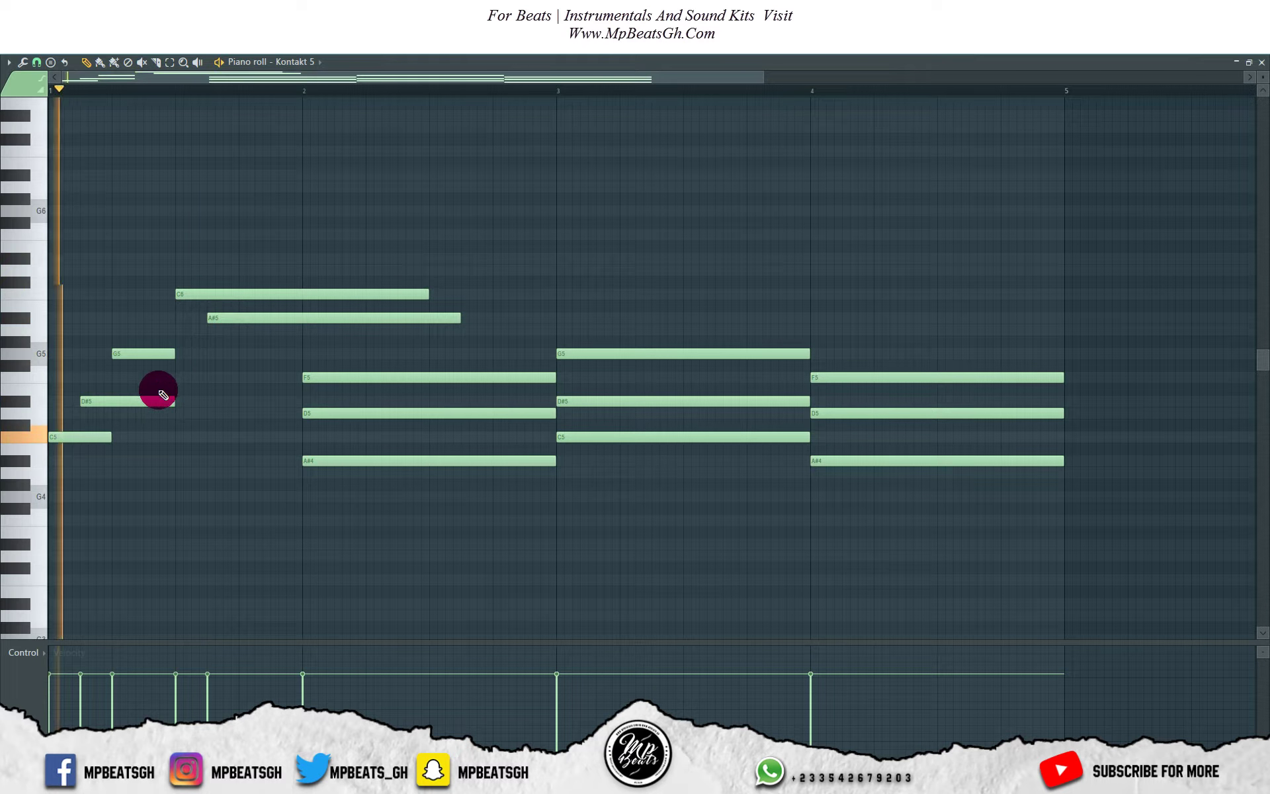
click(249, 353)
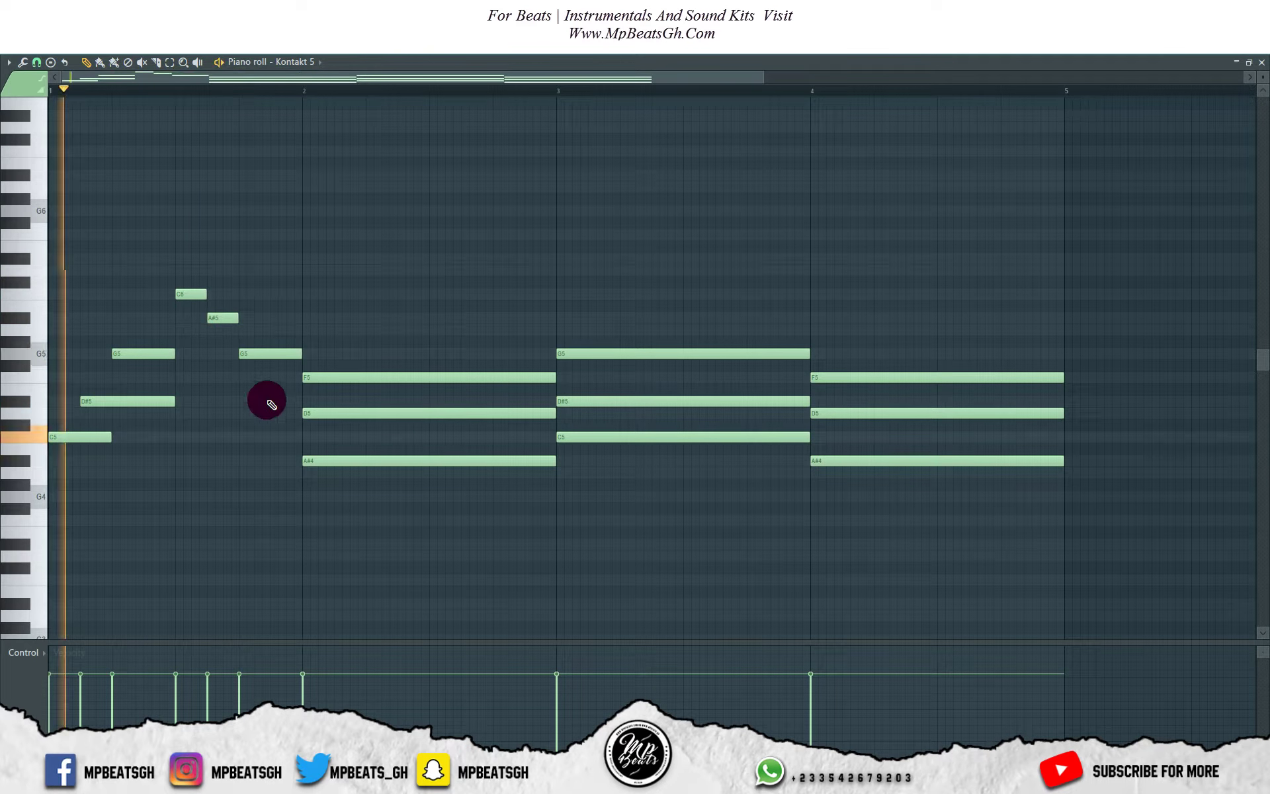
click(271, 400)
right_click(271, 401)
key(space)
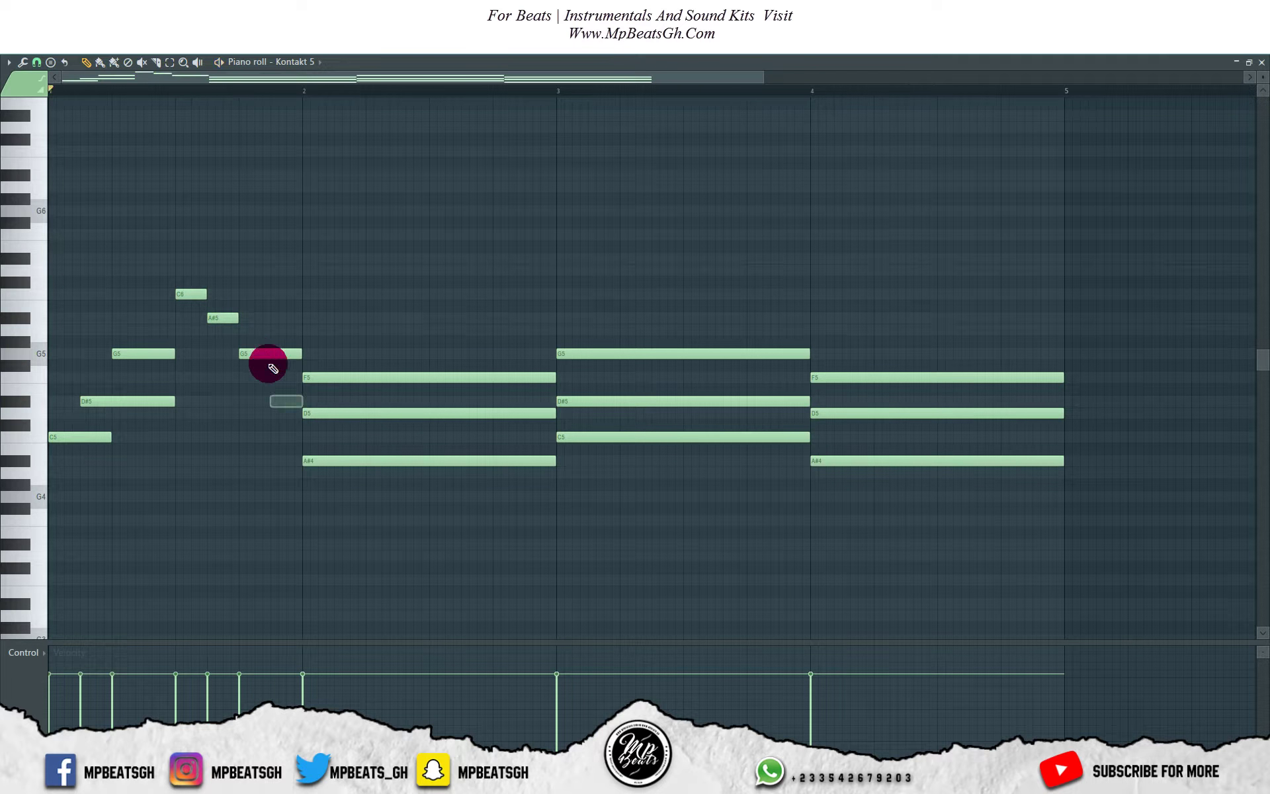
key(space)
drag(250, 355, 269, 322)
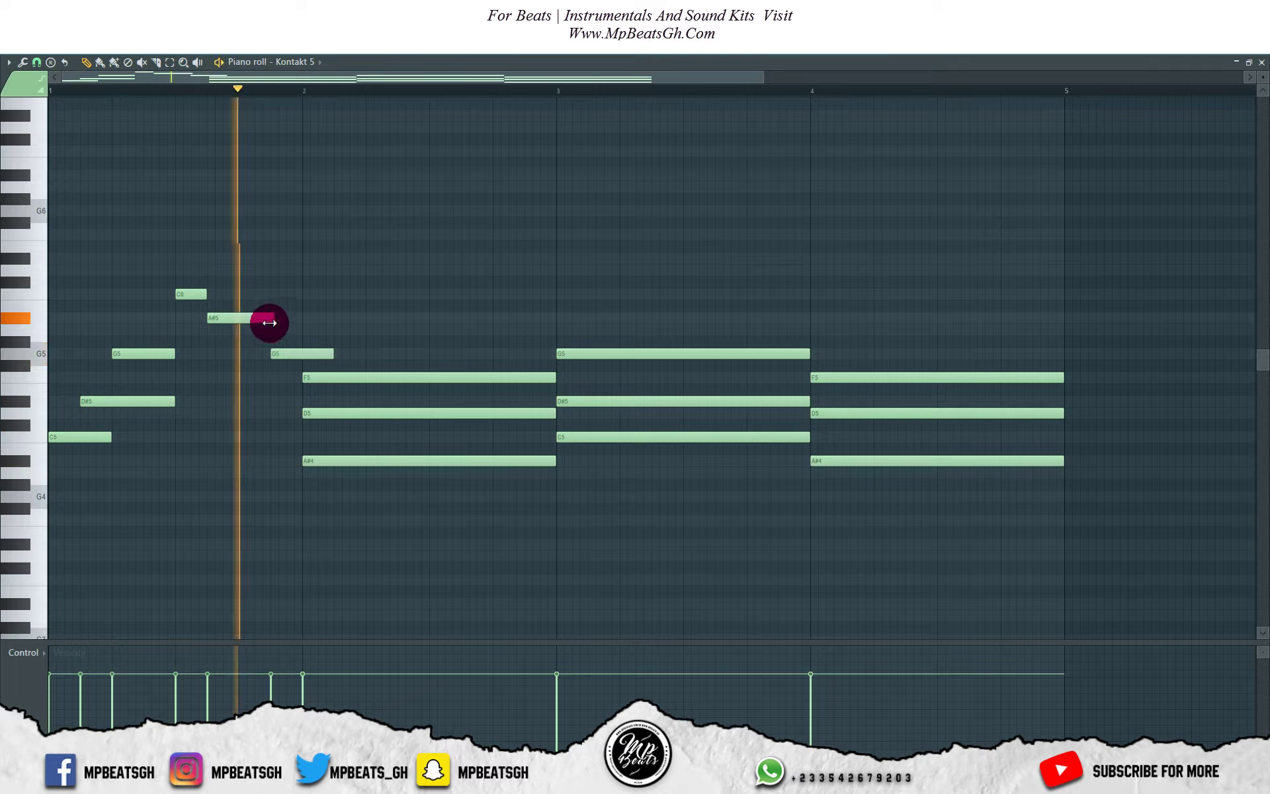
drag(329, 352, 297, 352)
key(space)
Stagger and shorten A#4, D5 and F5 in bar 2, and add D6 and C6 notes after them
drag(325, 410, 411, 377)
key(space)
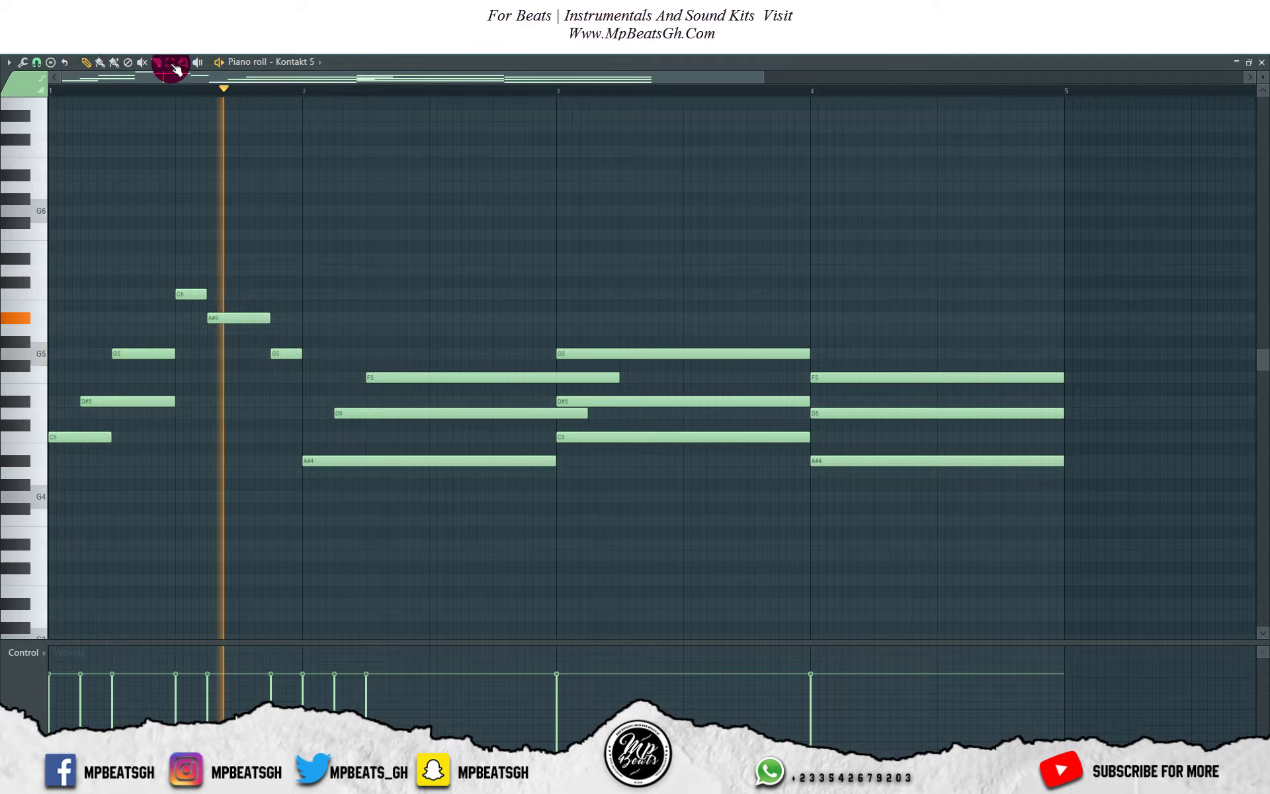
drag(405, 294, 461, 272)
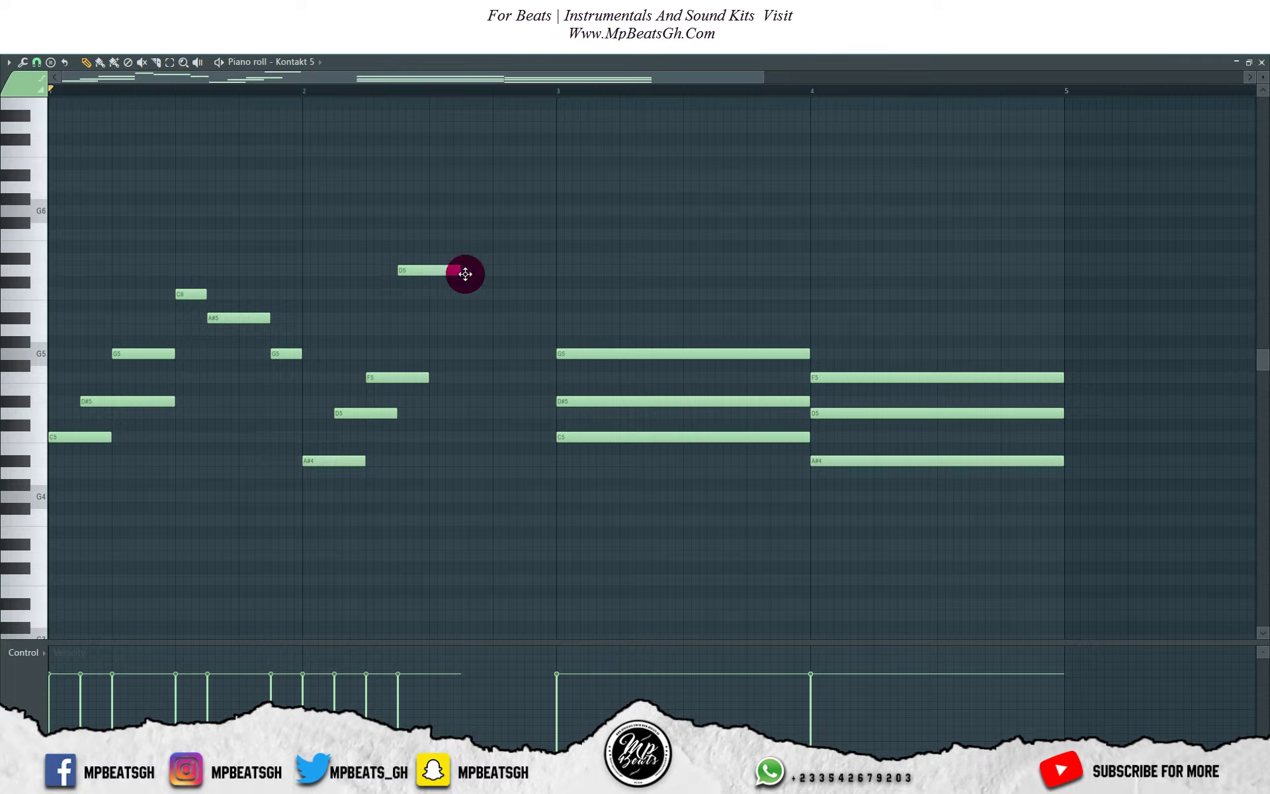
click(462, 294)
key(space)
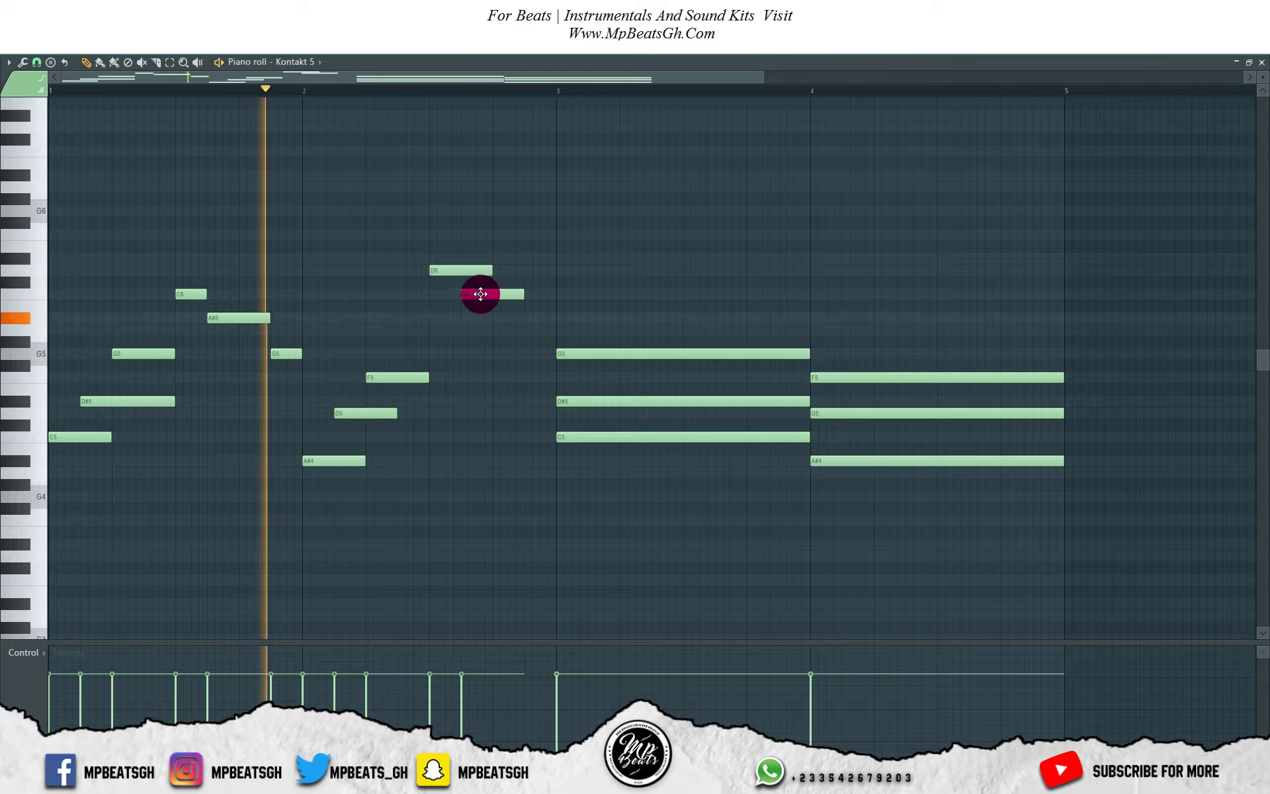
key(space)
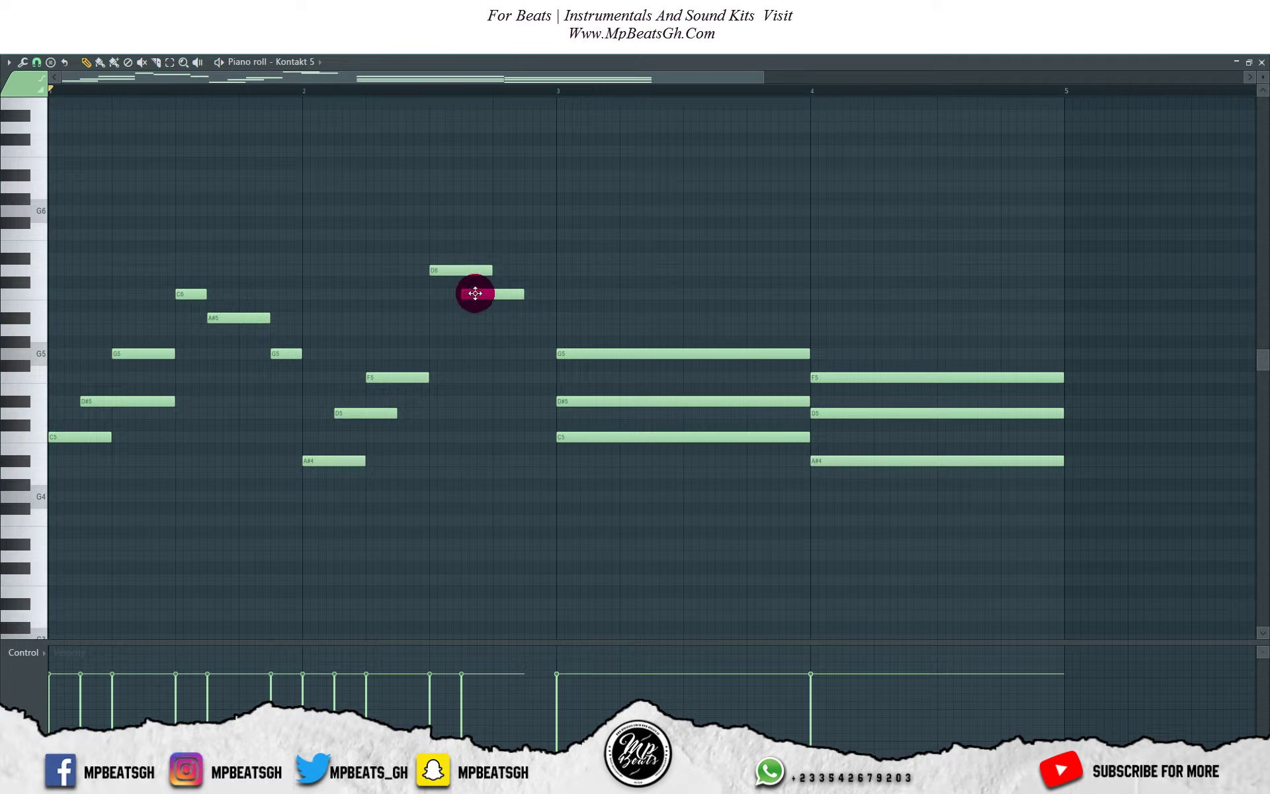
Place an A#5 on the last eighth of bar 2 and lengthen that bar's F5 to sustain beneath the high notes
click(493, 319)
drag(530, 316, 562, 317)
key(space)
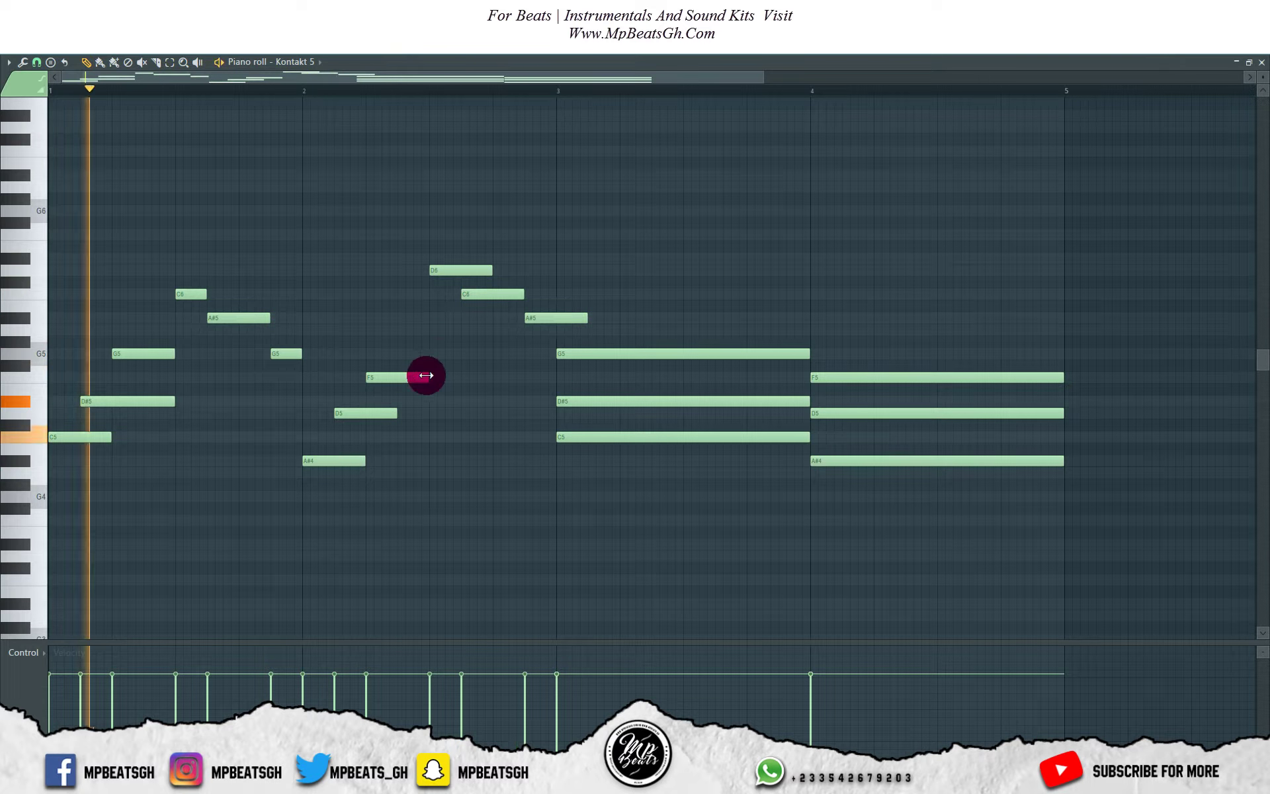
drag(427, 376, 515, 377)
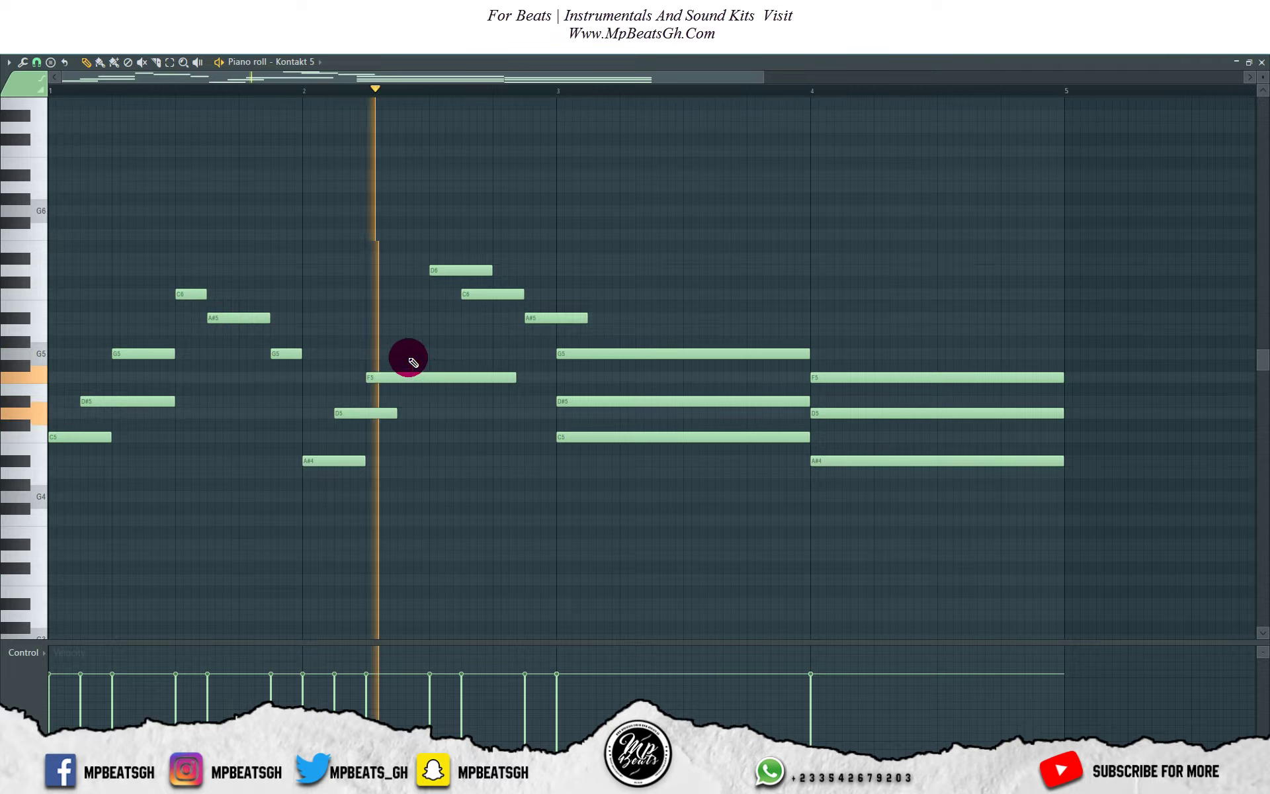
key(space)
Replace the block chords in bars 3 and 4 with a copy of the two-bar arpeggio
click(175, 62)
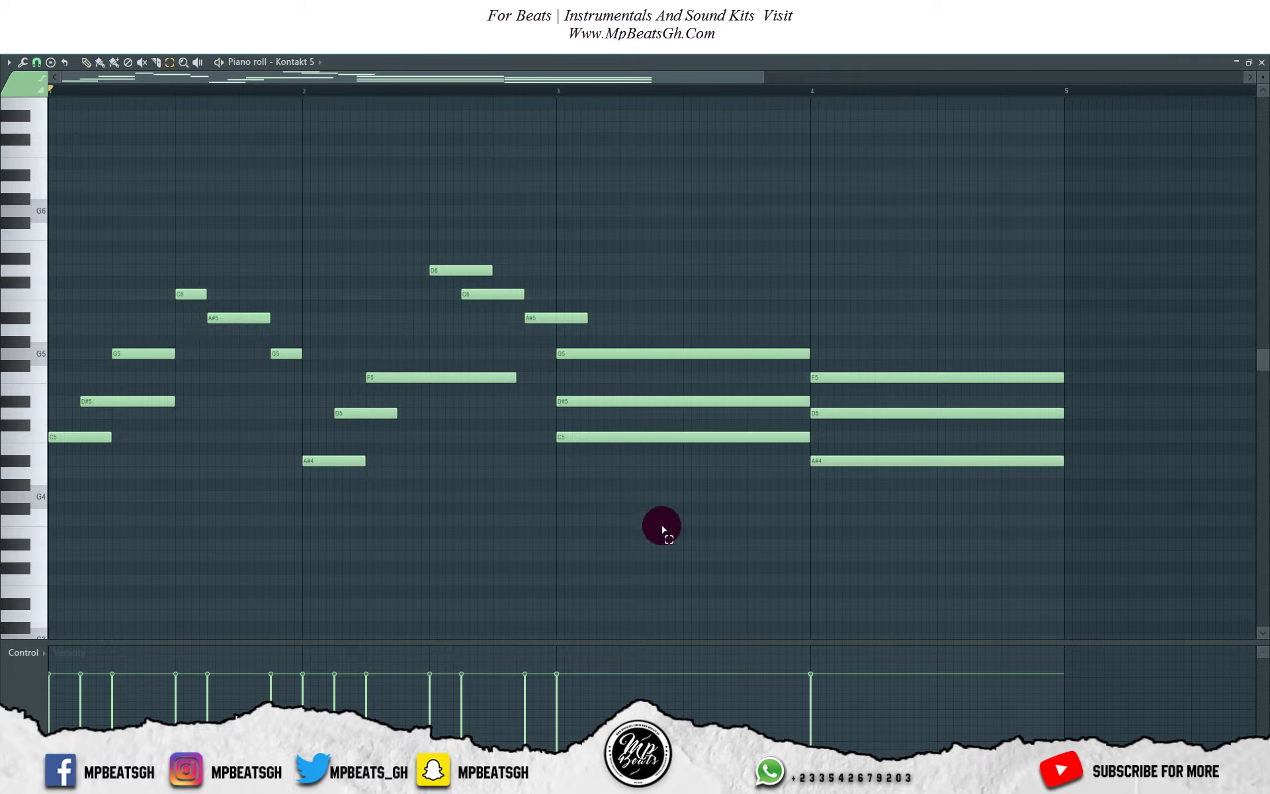
drag(626, 534, 863, 325)
key(Delete)
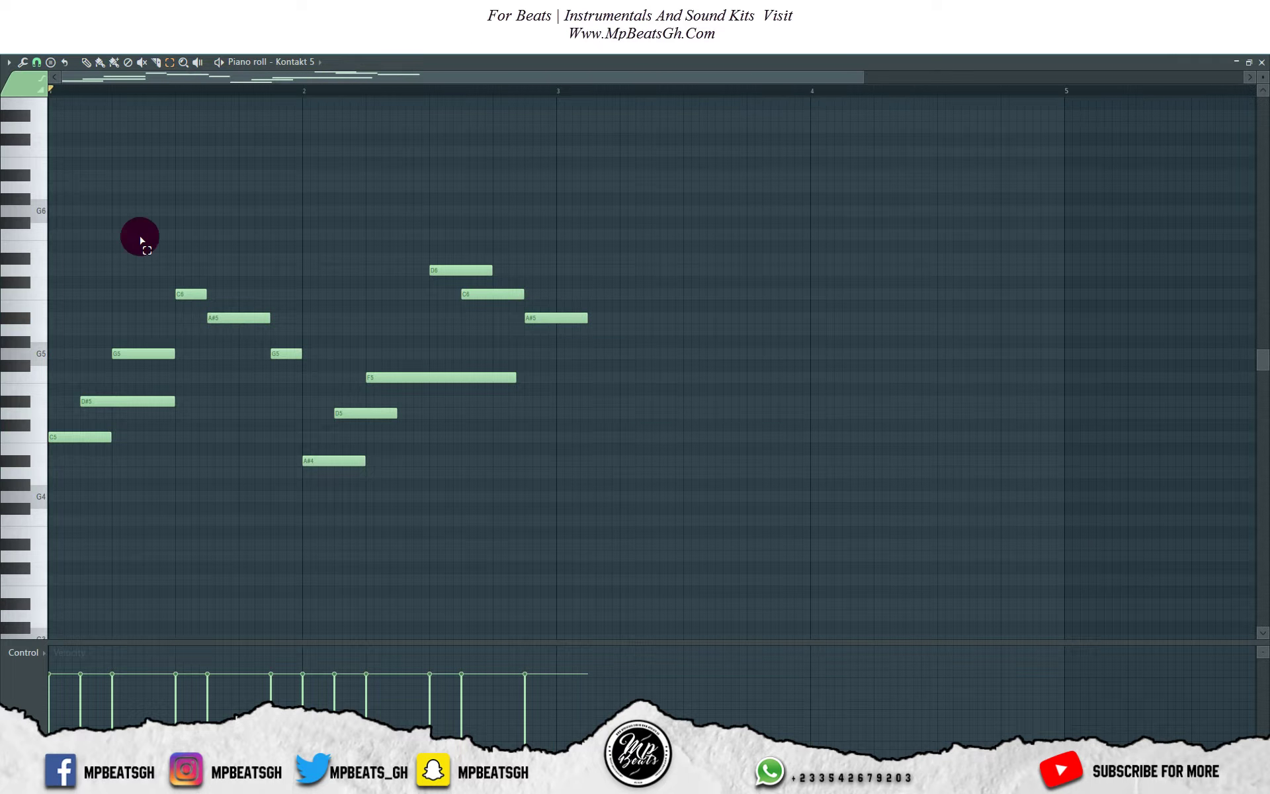
drag(29, 225, 16, 546)
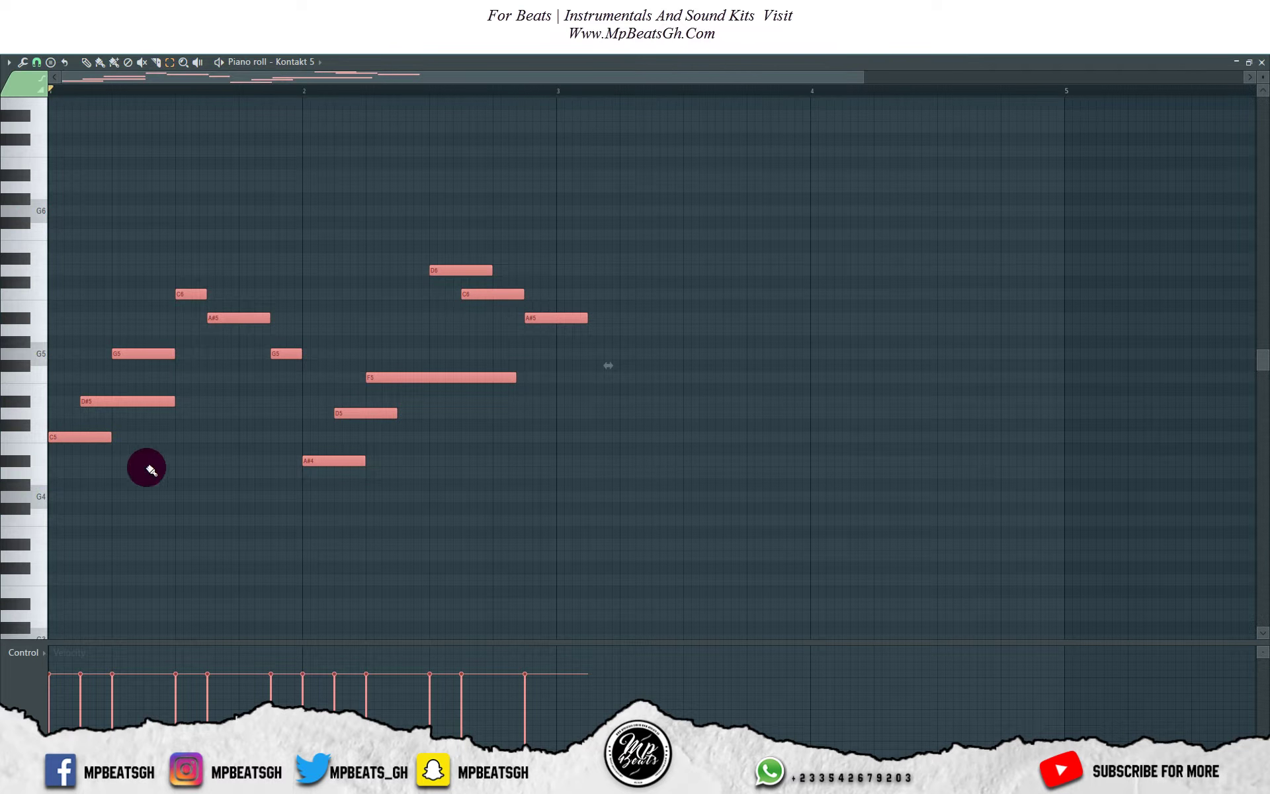
key(ctrl+b)
In bar 4, raise the short D5 to F5 and lower the long F5 to D5, and preview the variation
click(858, 377)
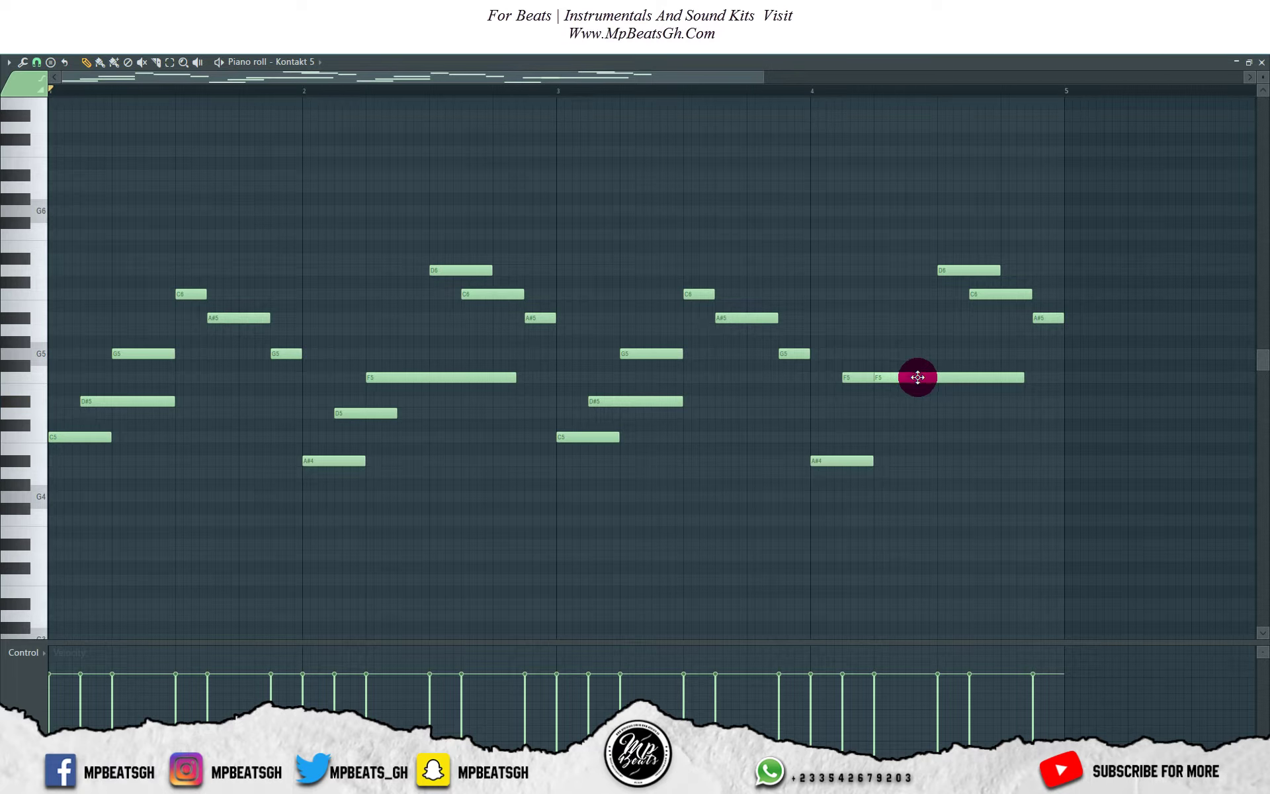
drag(918, 378, 917, 420)
key(space)
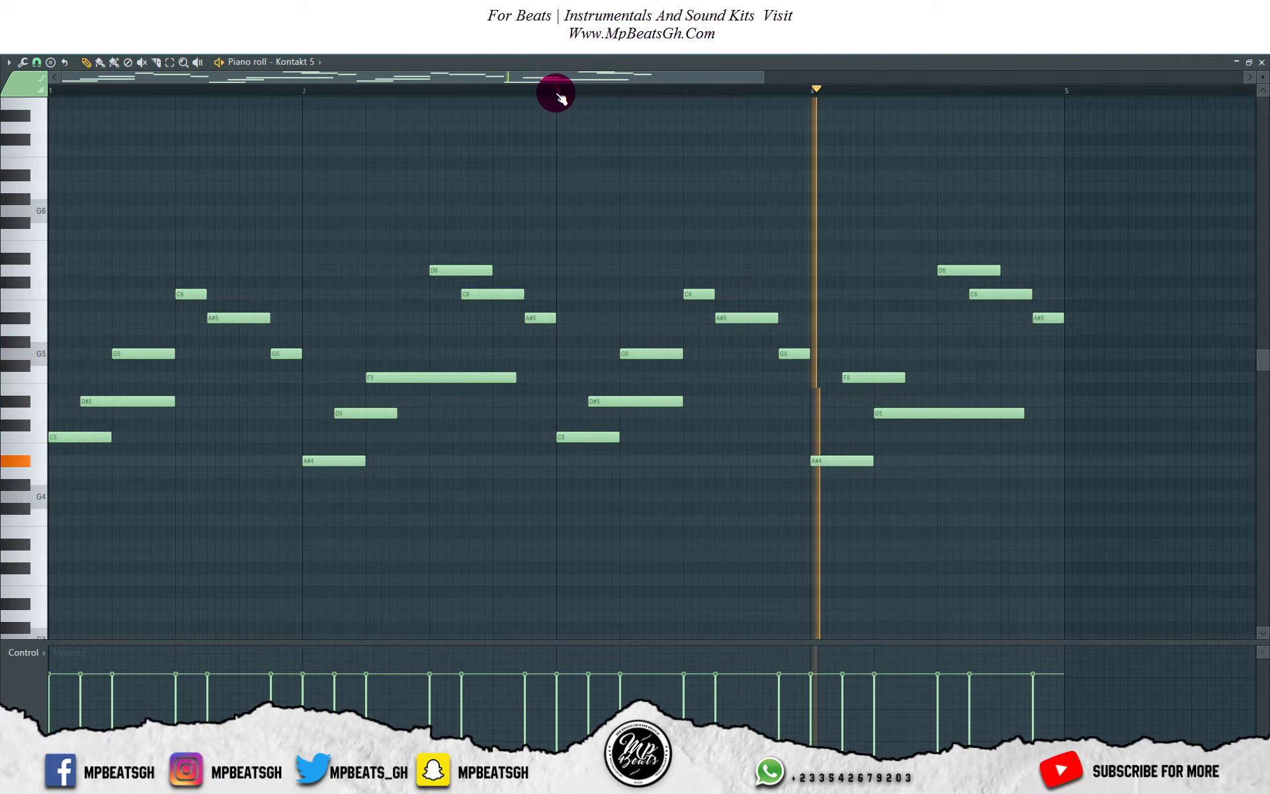
key(space)
Shorten the D6 in bar 4 and lower the bar's final note to F5, ending it at the bar line
click(981, 295)
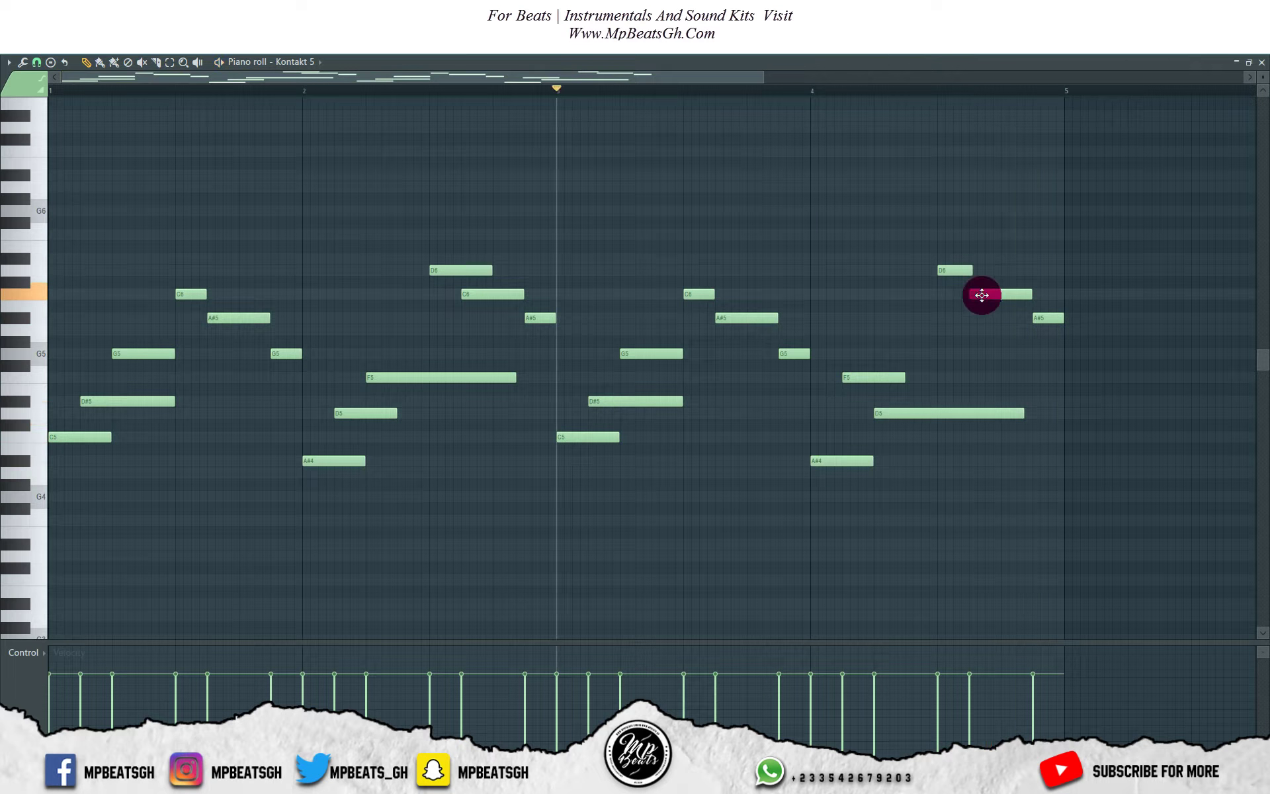
click(1037, 377)
key(space)
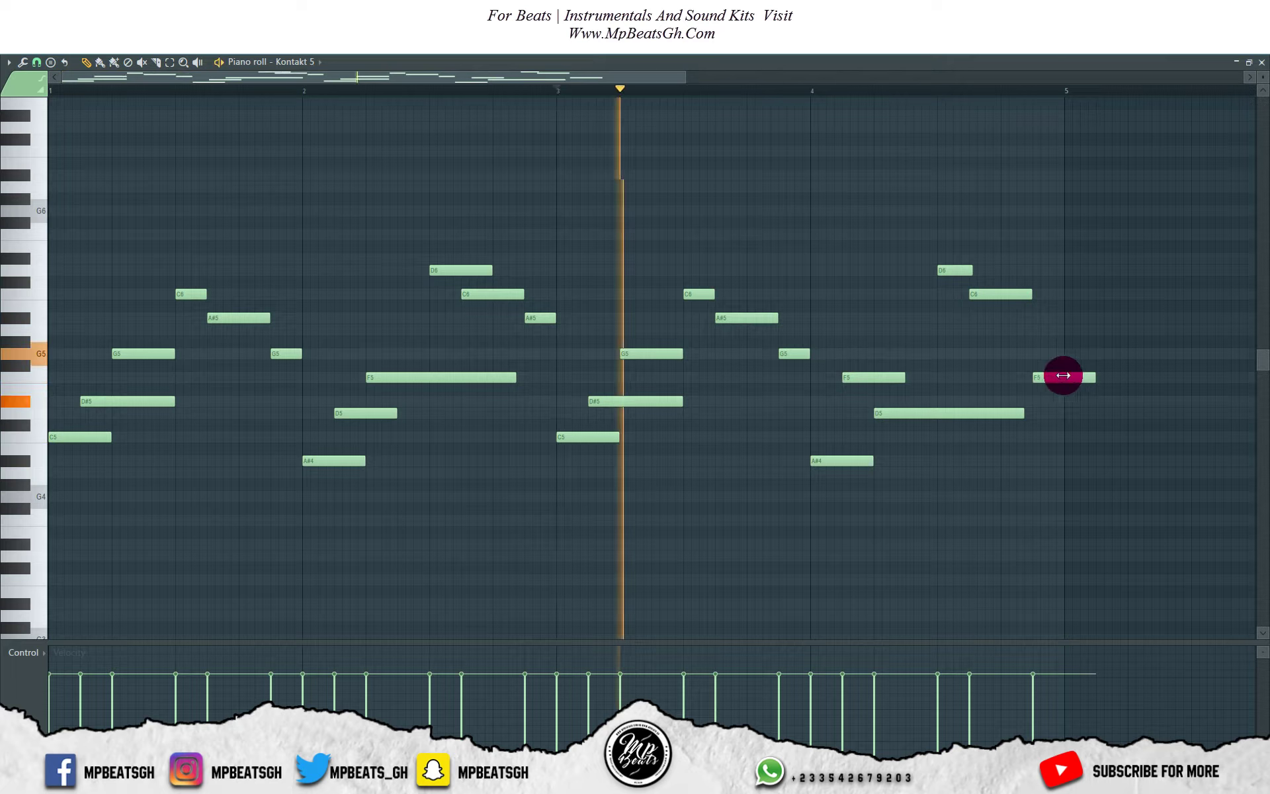
drag(1064, 375, 1064, 374)
key(space)
In bar 3, raise the C6 to D6 and lower the closing G5 to F5, and play back the result
drag(696, 296, 695, 262)
mouse_move(727, 316)
mouse_down()
mouse_move(726, 286)
mouse_move(728, 316)
mouse_up()
click(786, 353)
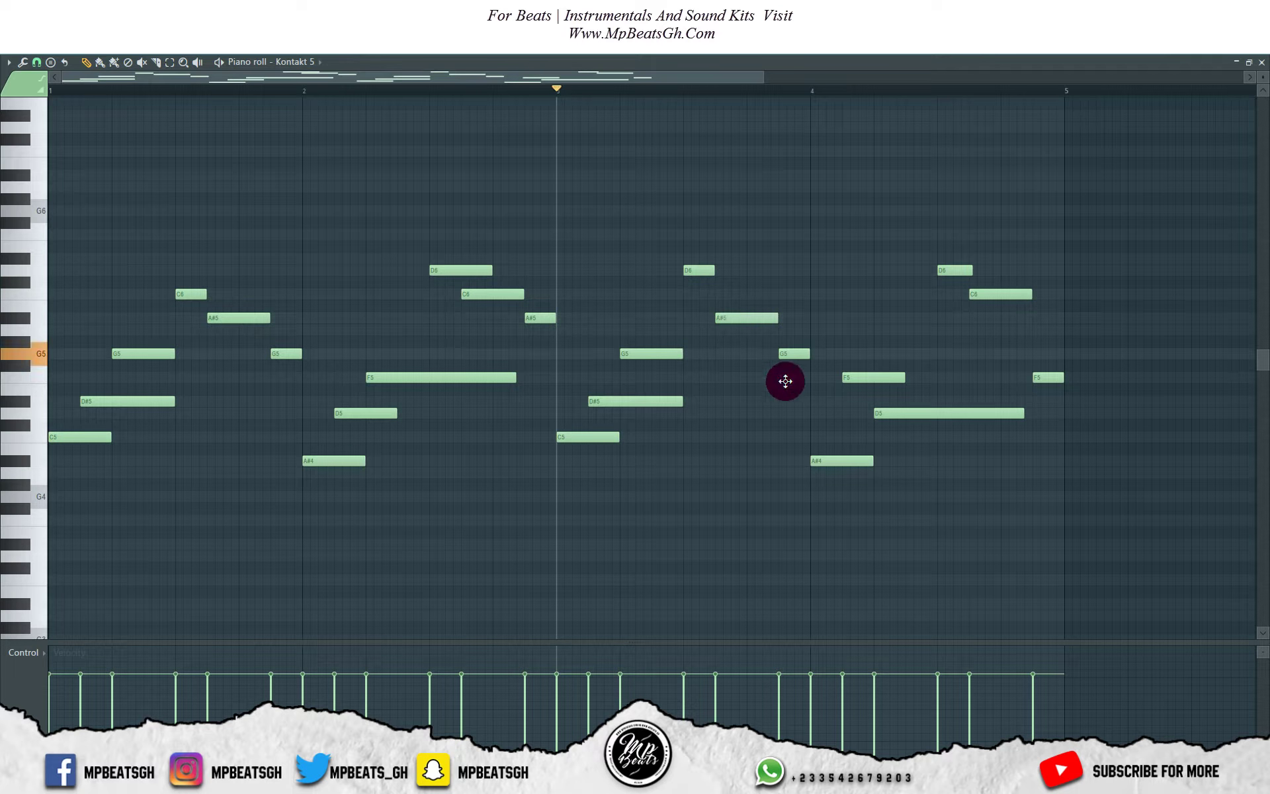
drag(785, 381, 788, 377)
key(space)
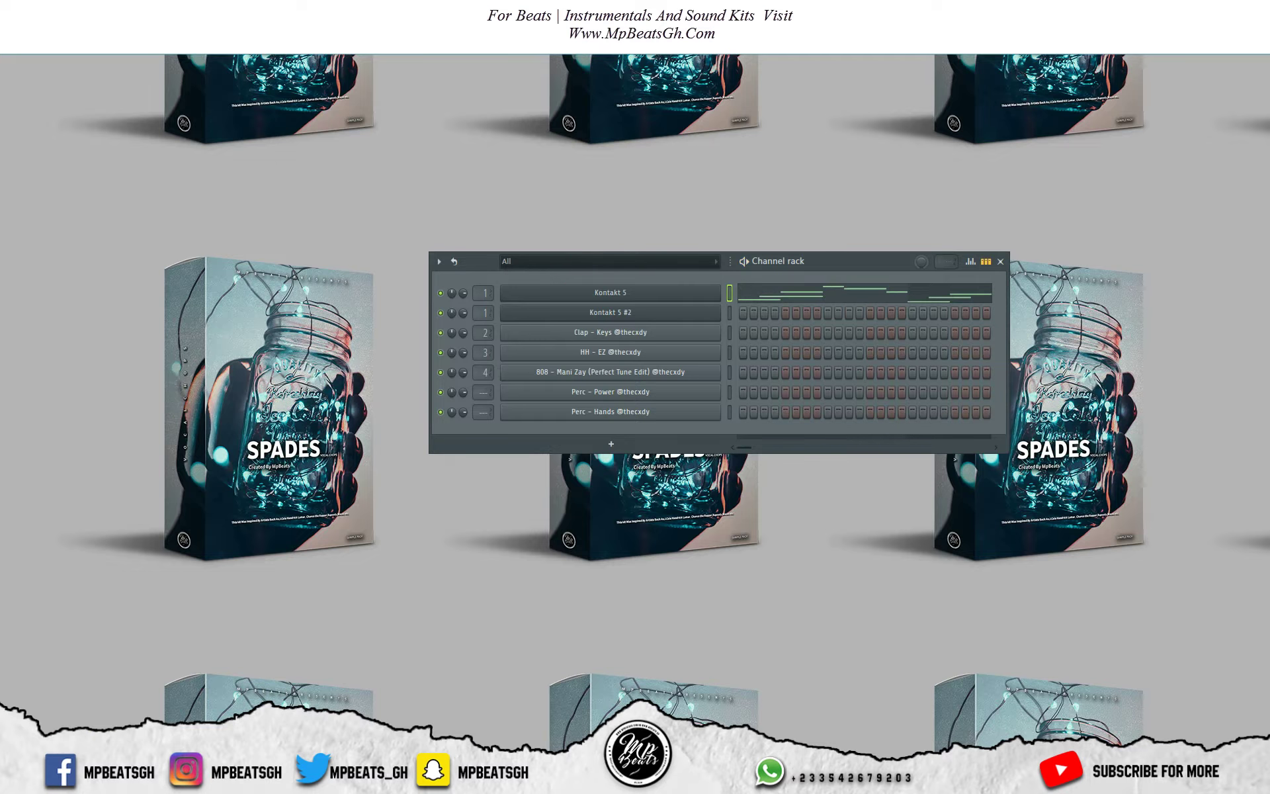
Open Kontakt 5 #2 in the piano roll and place one-bar notes C5, A#5 and G5 in bars 1, 2 and 3, previewing them
click(622, 296)
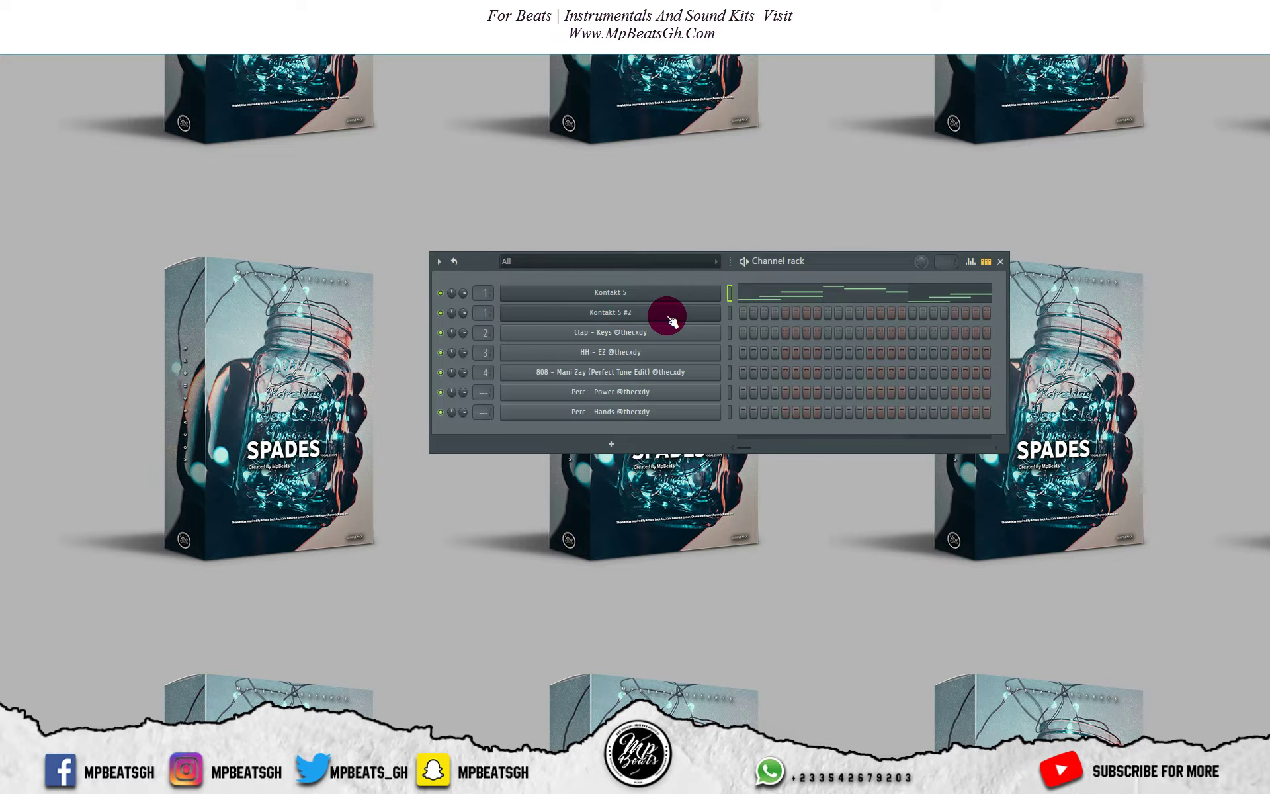
right_click(709, 318)
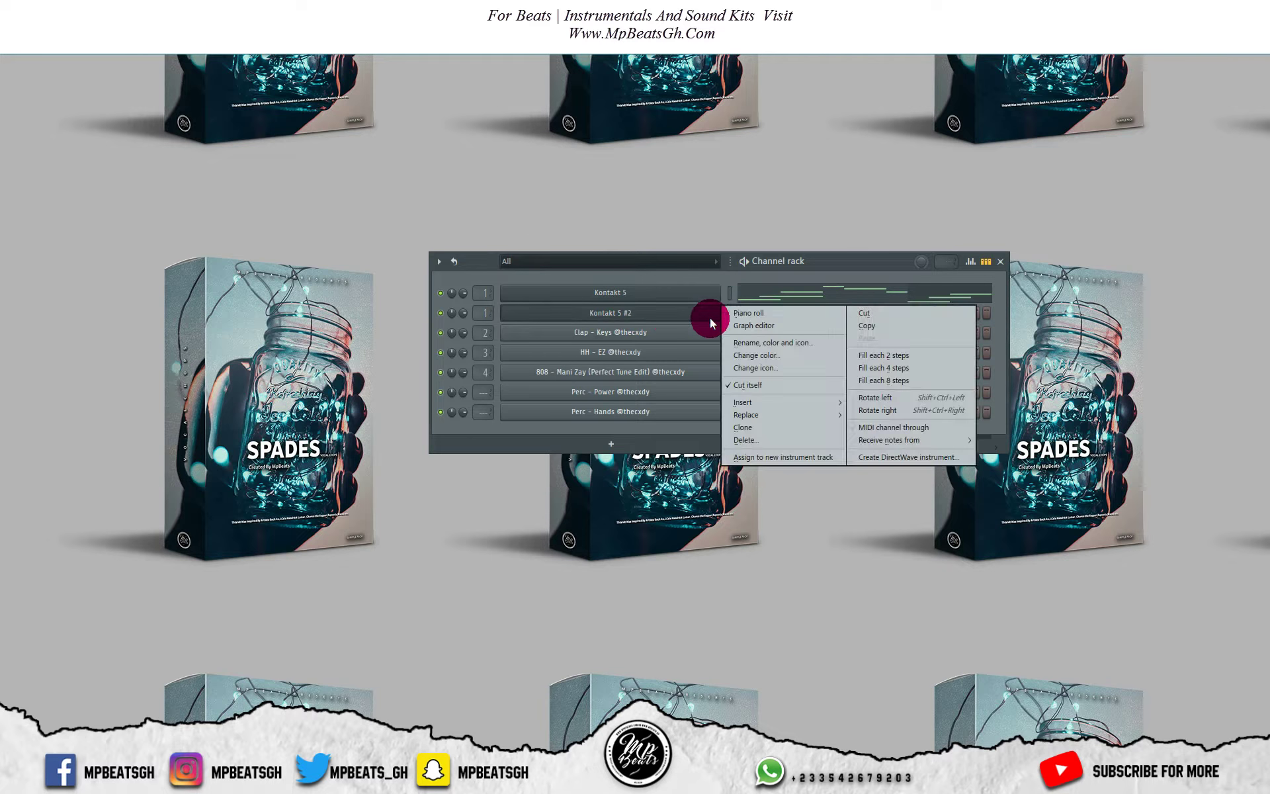
click(746, 313)
click(54, 436)
key(space)
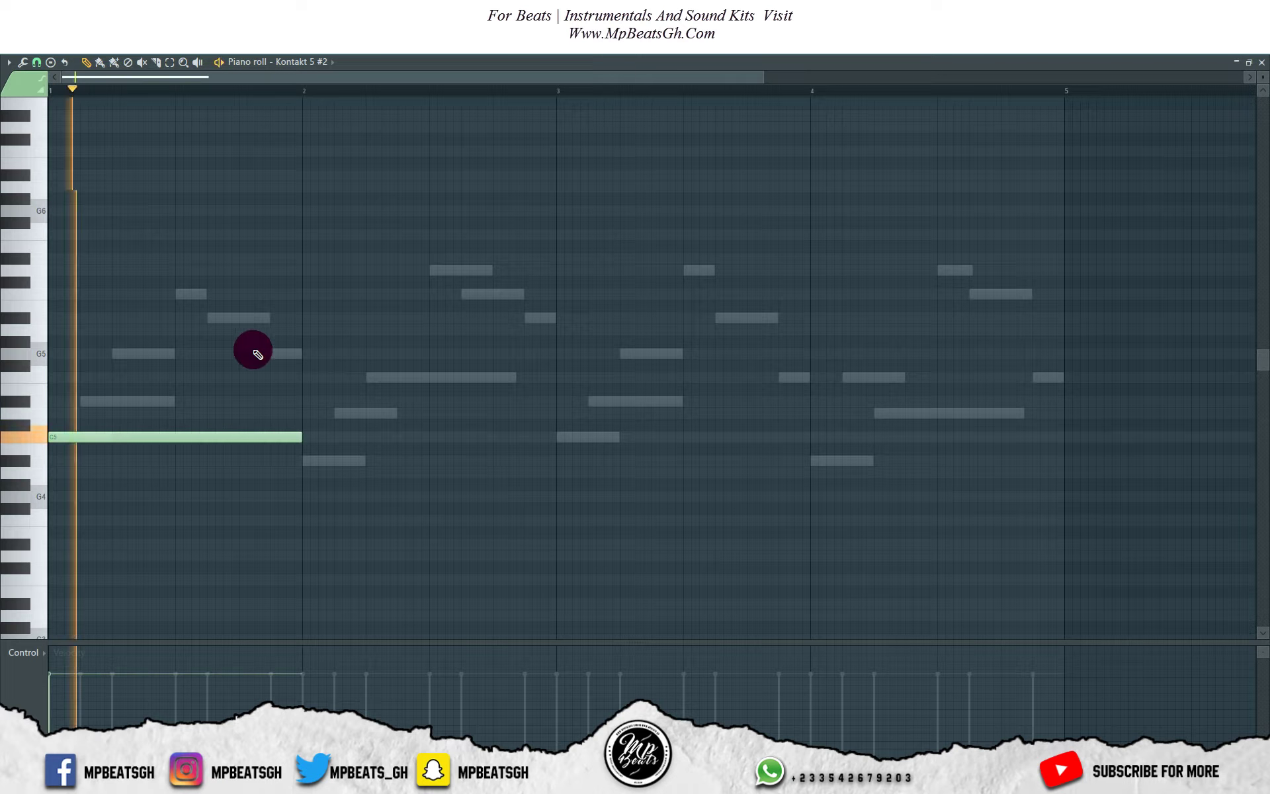
click(311, 318)
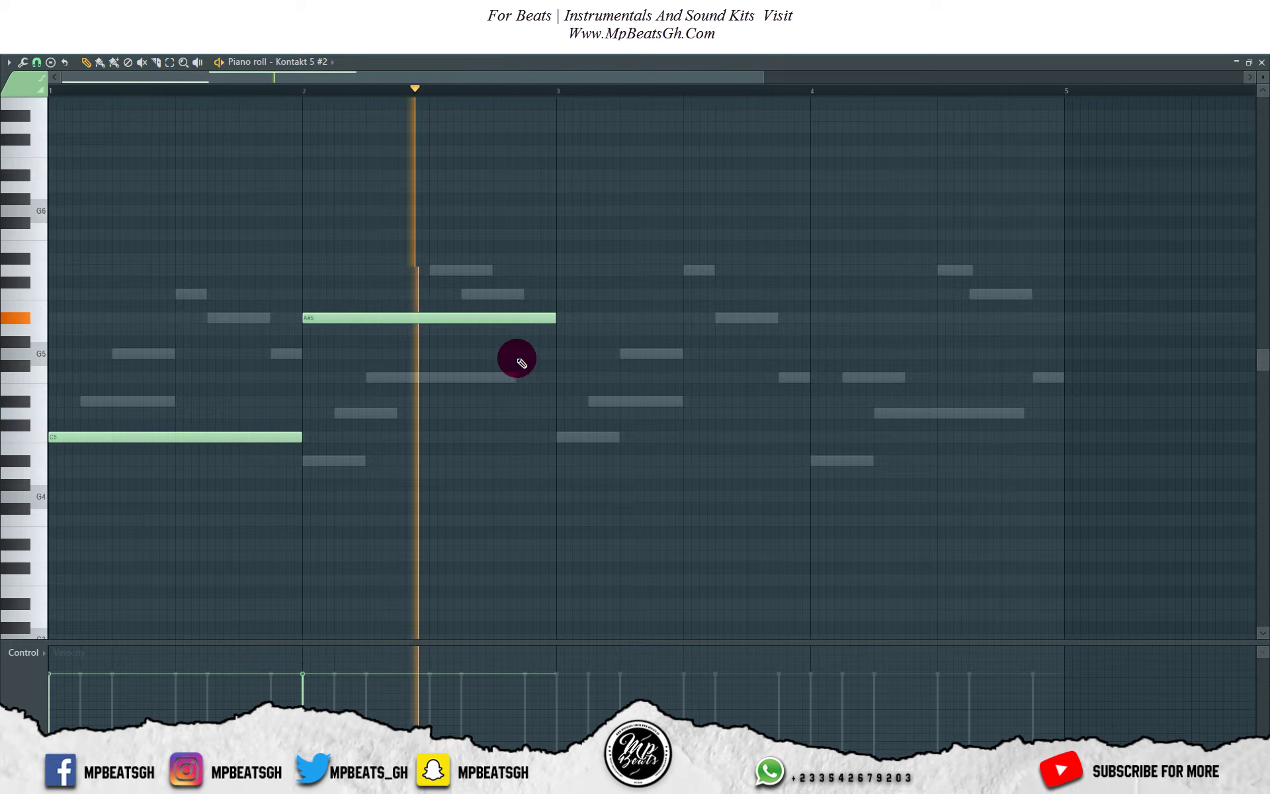
key(space)
click(558, 354)
key(space)
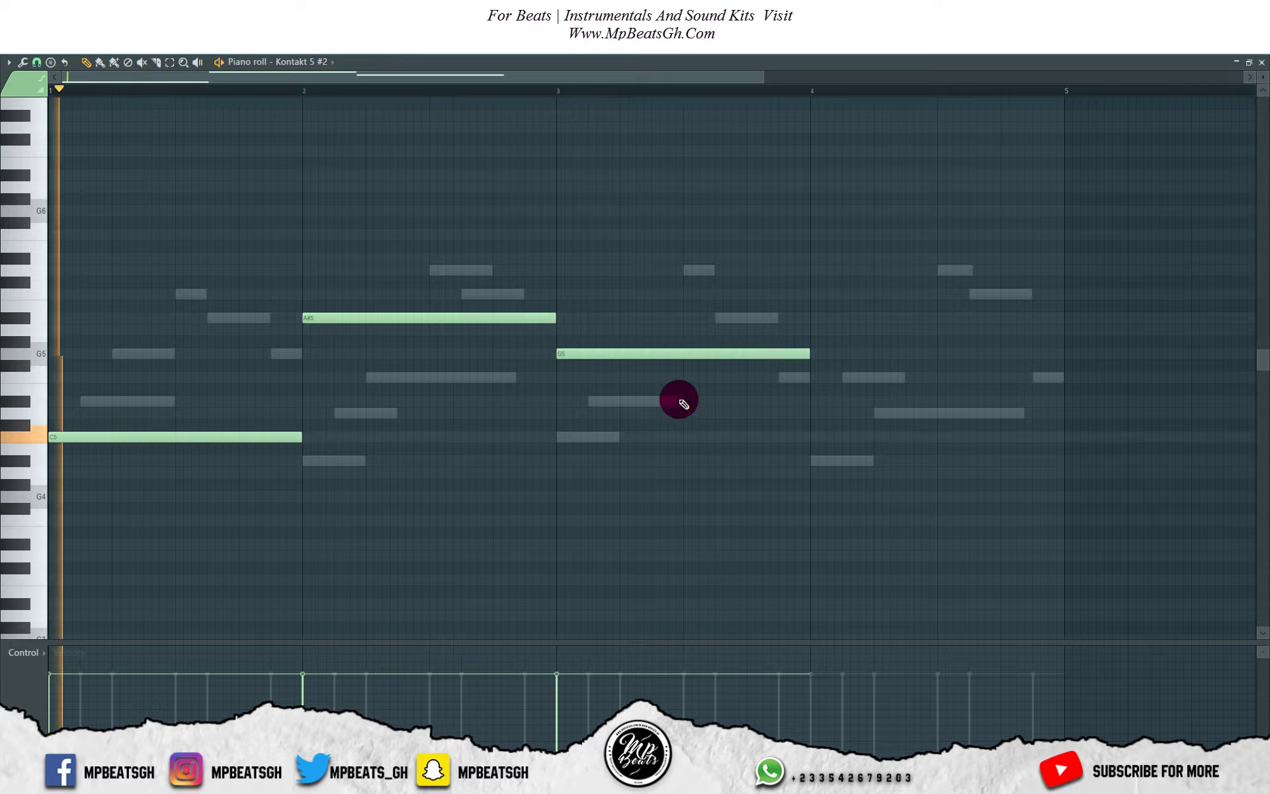
Shorten the G5 in bar 3 to half a bar, follow it with half-bar D#5 and F5 notes, and add a closing note in bar 4
click(685, 401)
drag(808, 358, 683, 354)
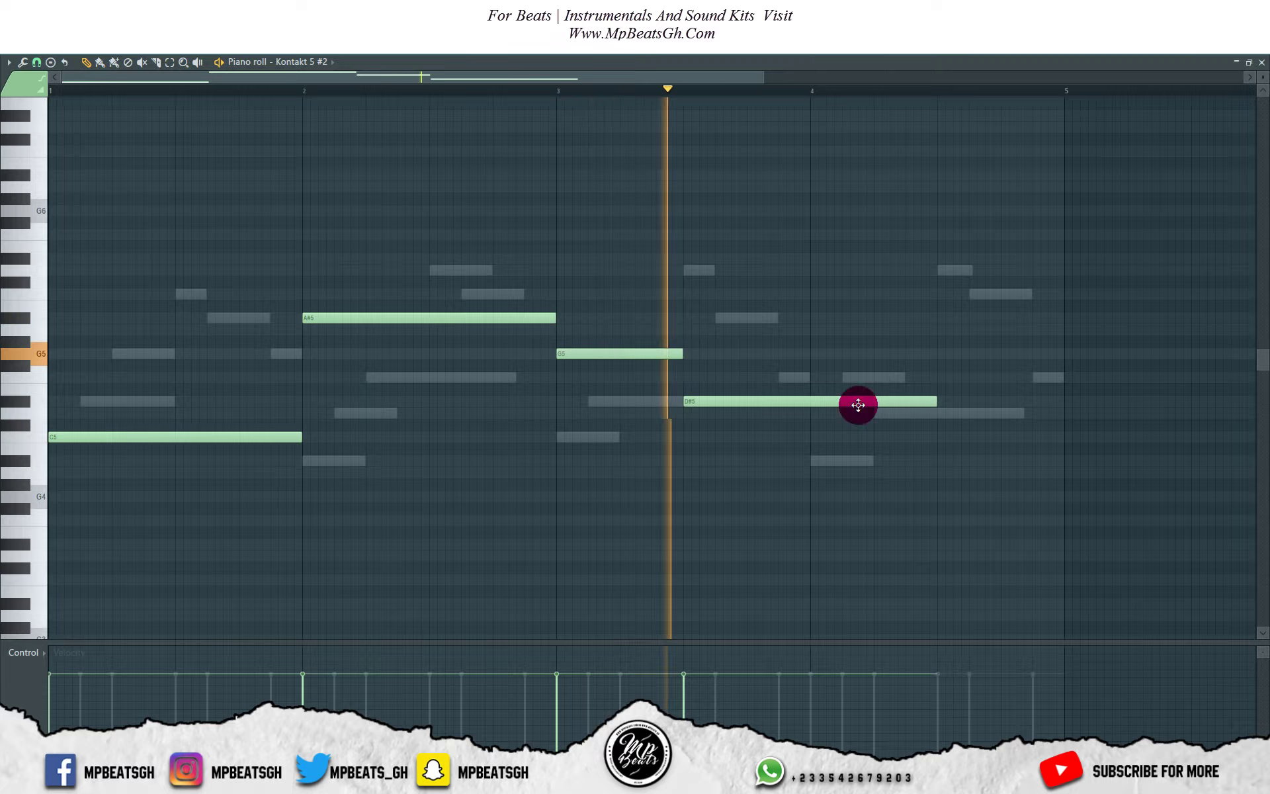
key(space)
drag(934, 401, 811, 401)
click(812, 377)
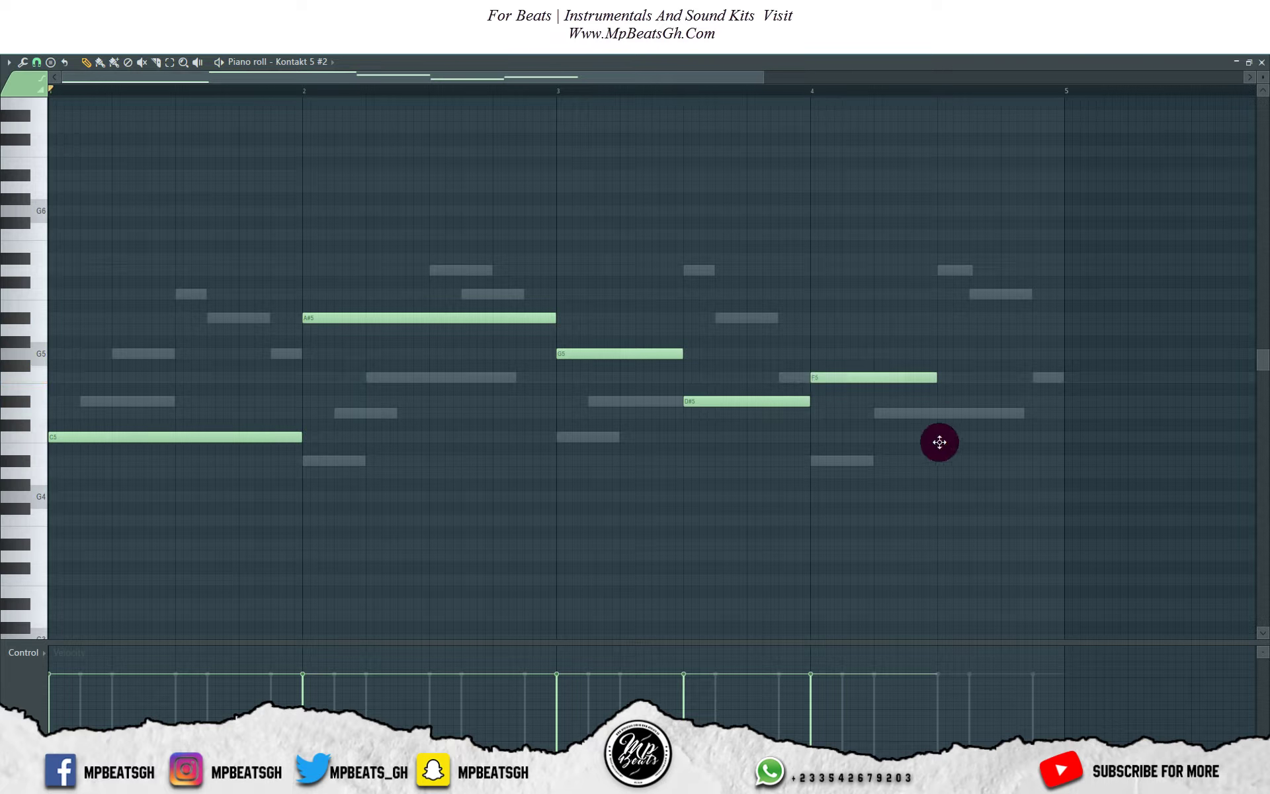
drag(940, 442, 936, 403)
key(space)
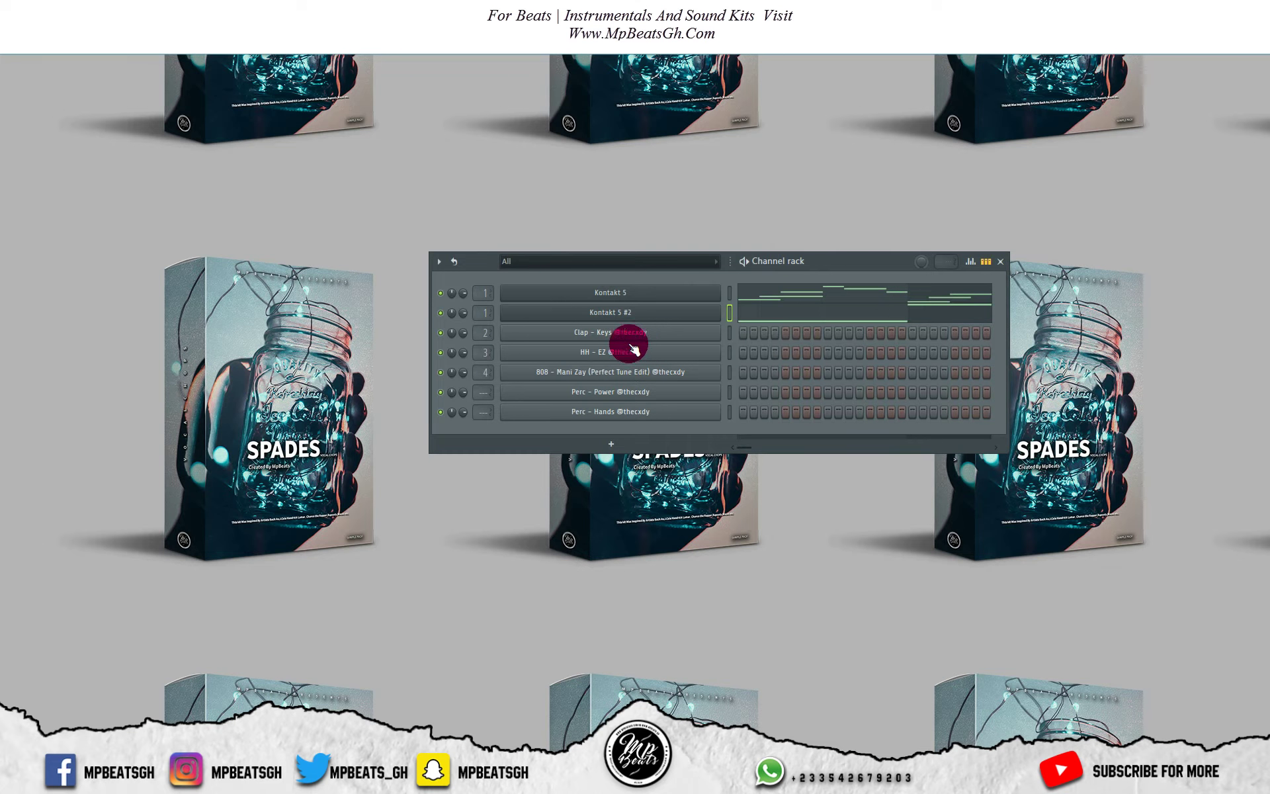
right_click(443, 297)
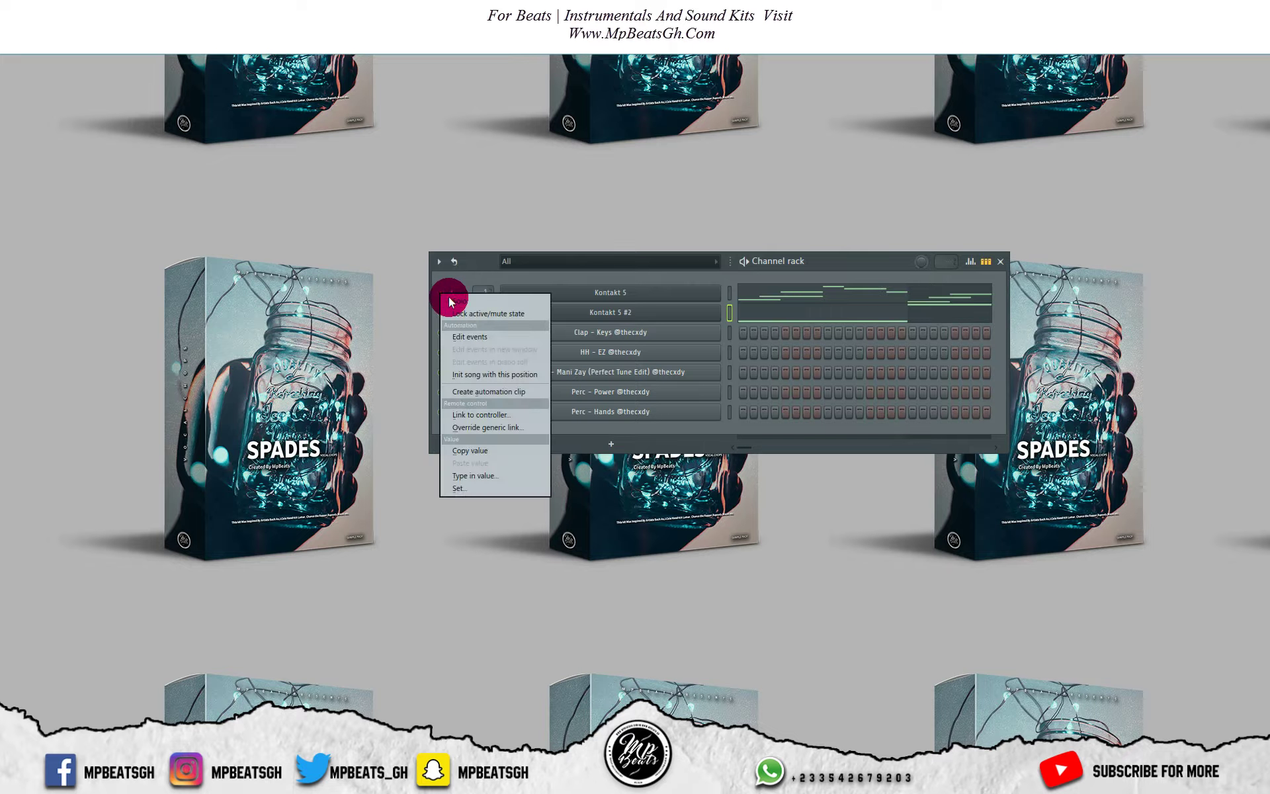
click(851, 253)
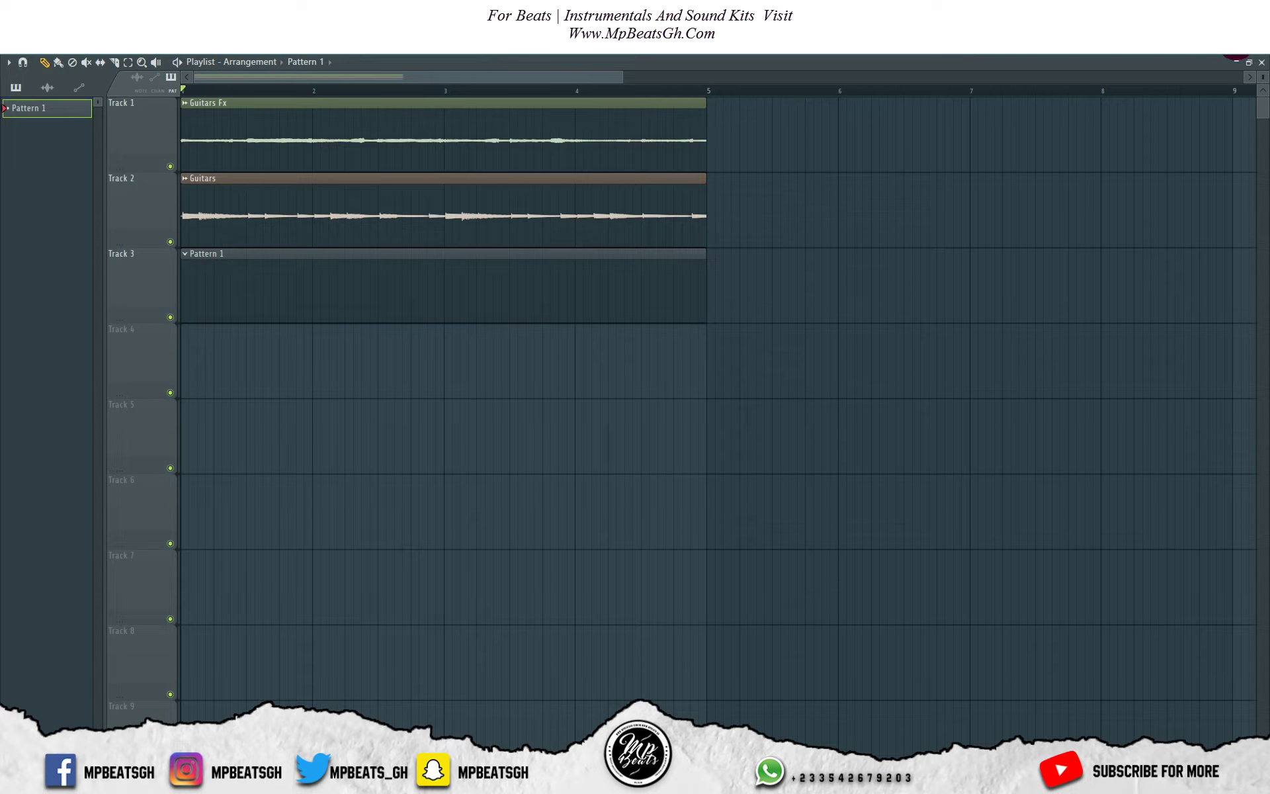
Close the playlist and route the Guitars audio to mixer track 1 and Guitars Fx to mixer track 2
click(1261, 62)
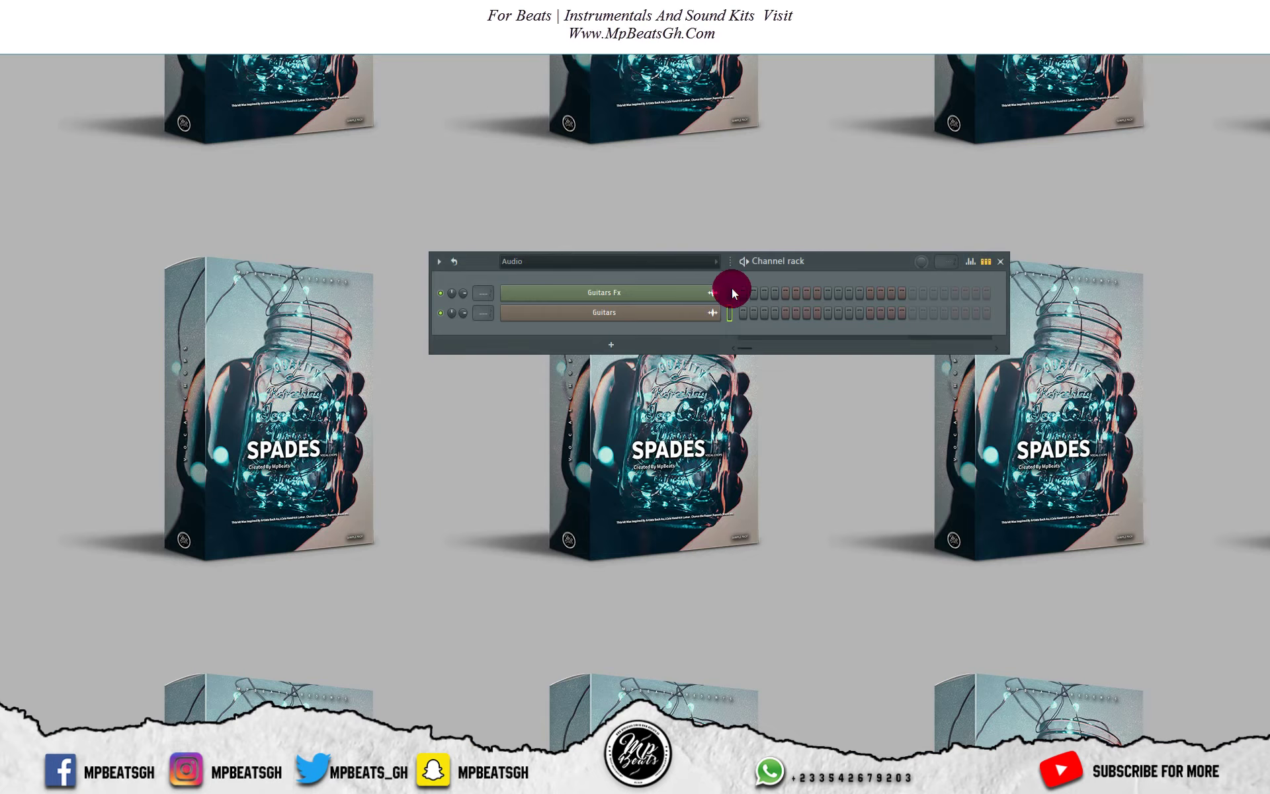
click(696, 44)
click(408, 466)
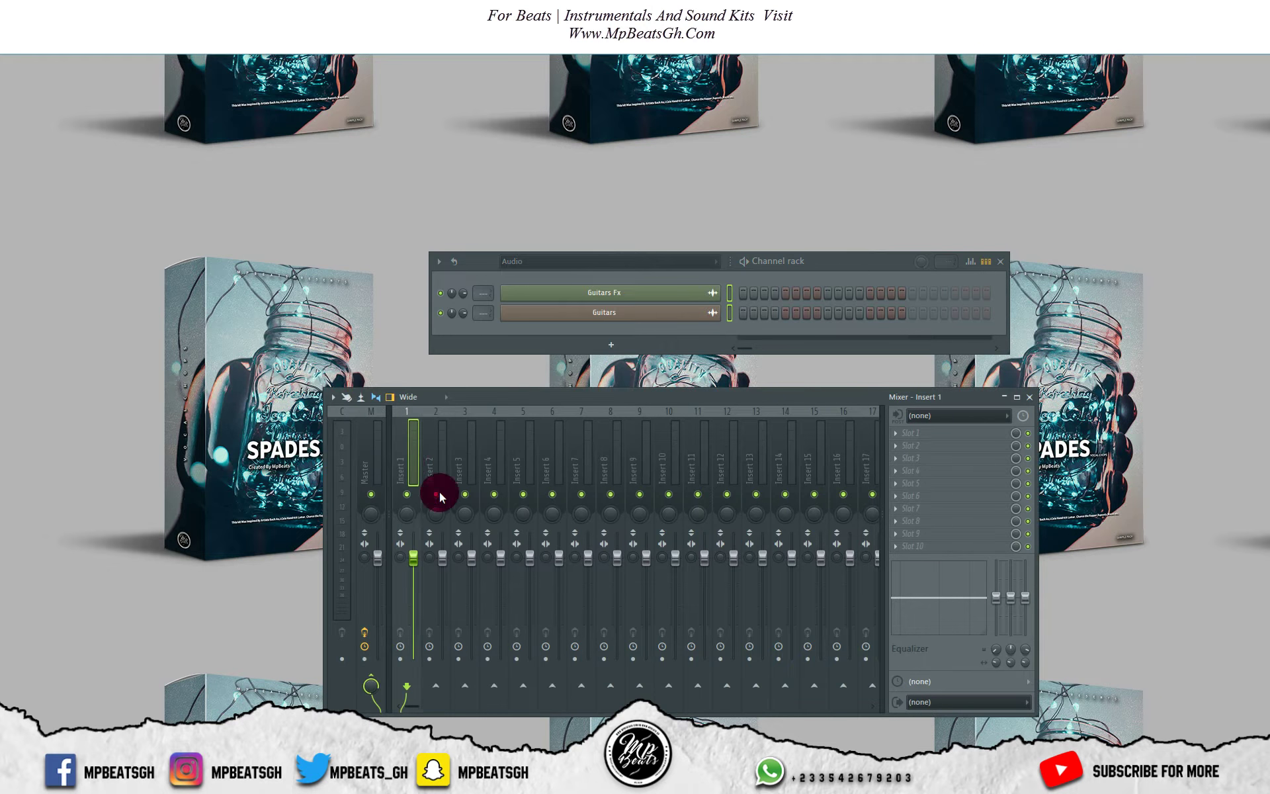
right_click(440, 496)
click(498, 523)
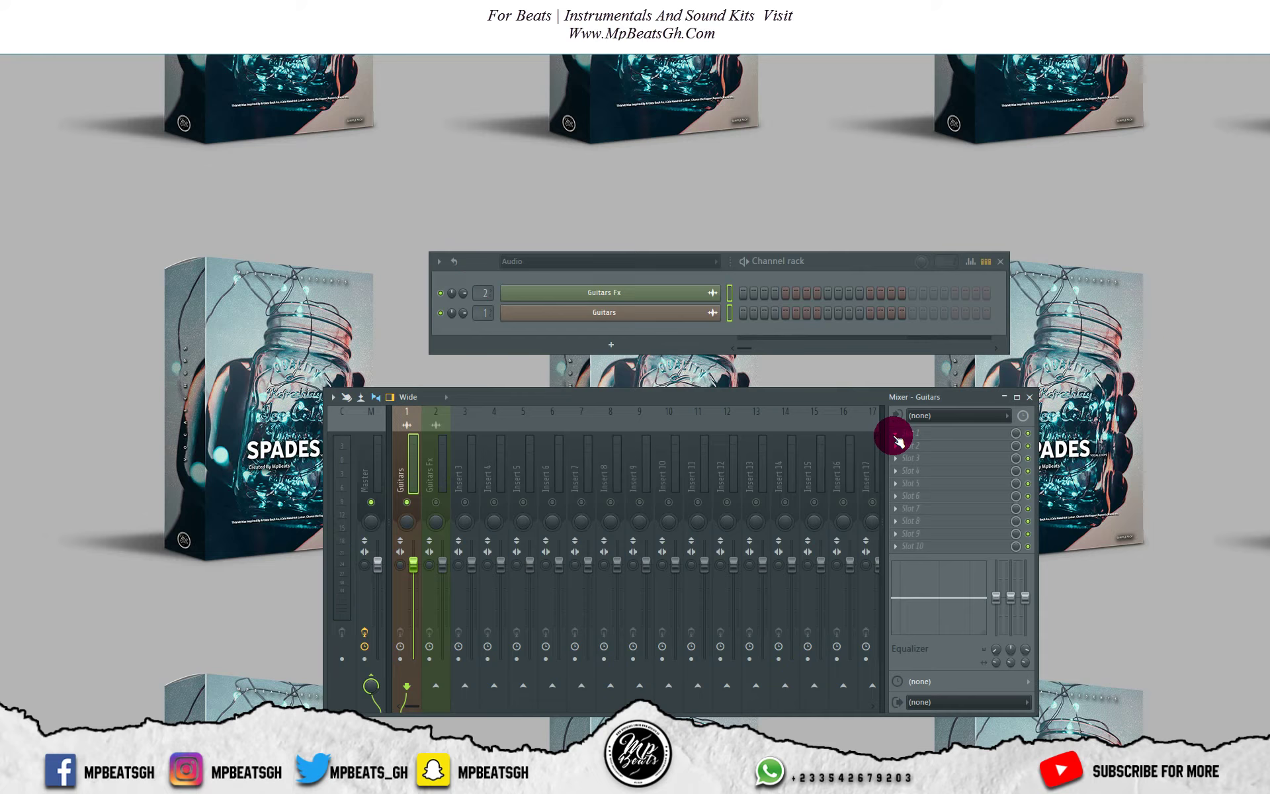
Load NA Acoustic Voice on the Guitars mixer track with its delay mix at 15 %, and audition the sound
click(899, 440)
click(478, 456)
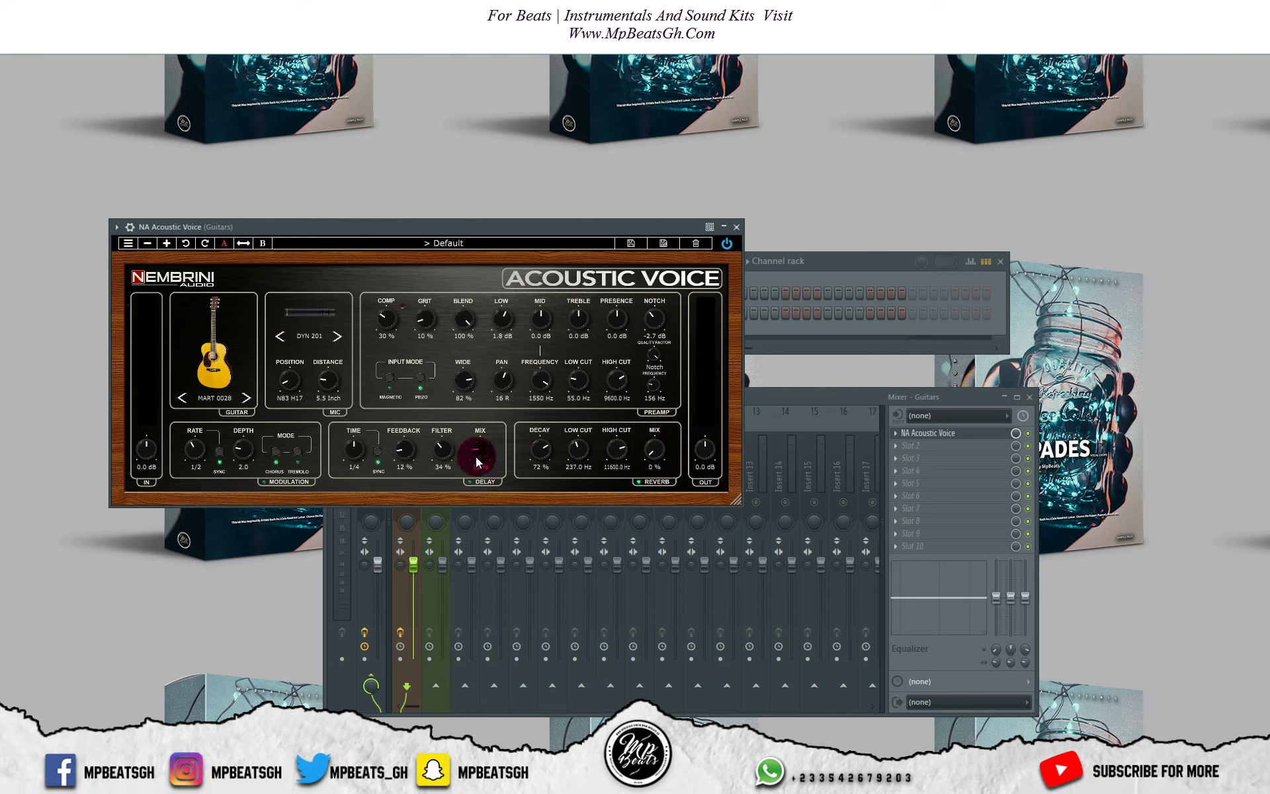
key(space)
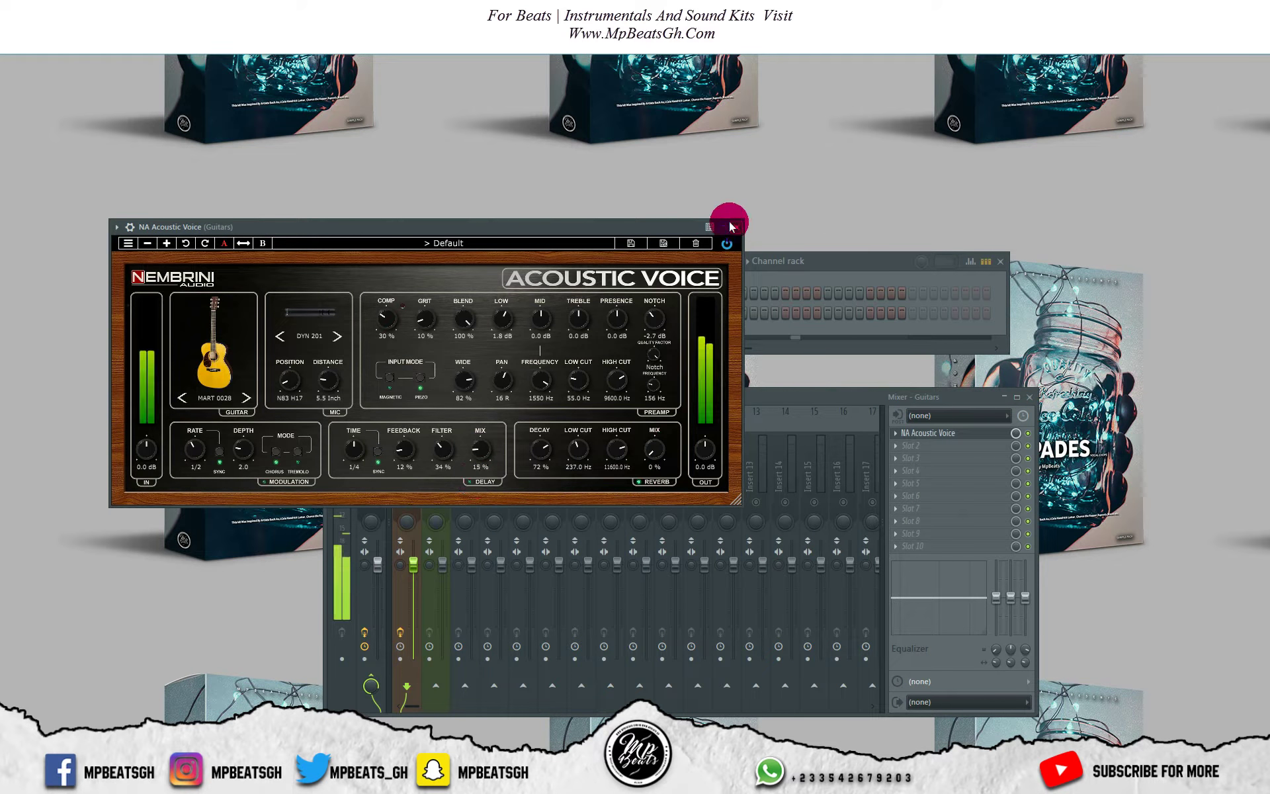
click(733, 226)
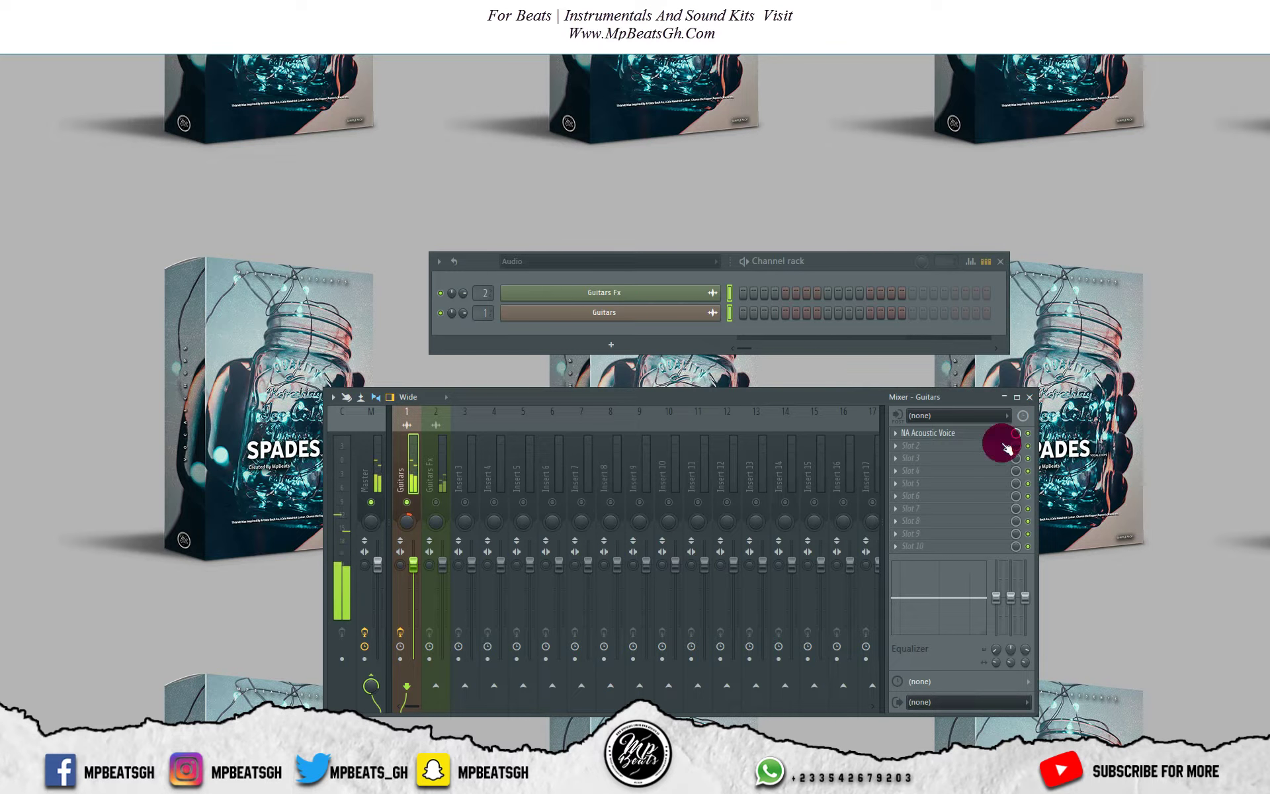
key(space)
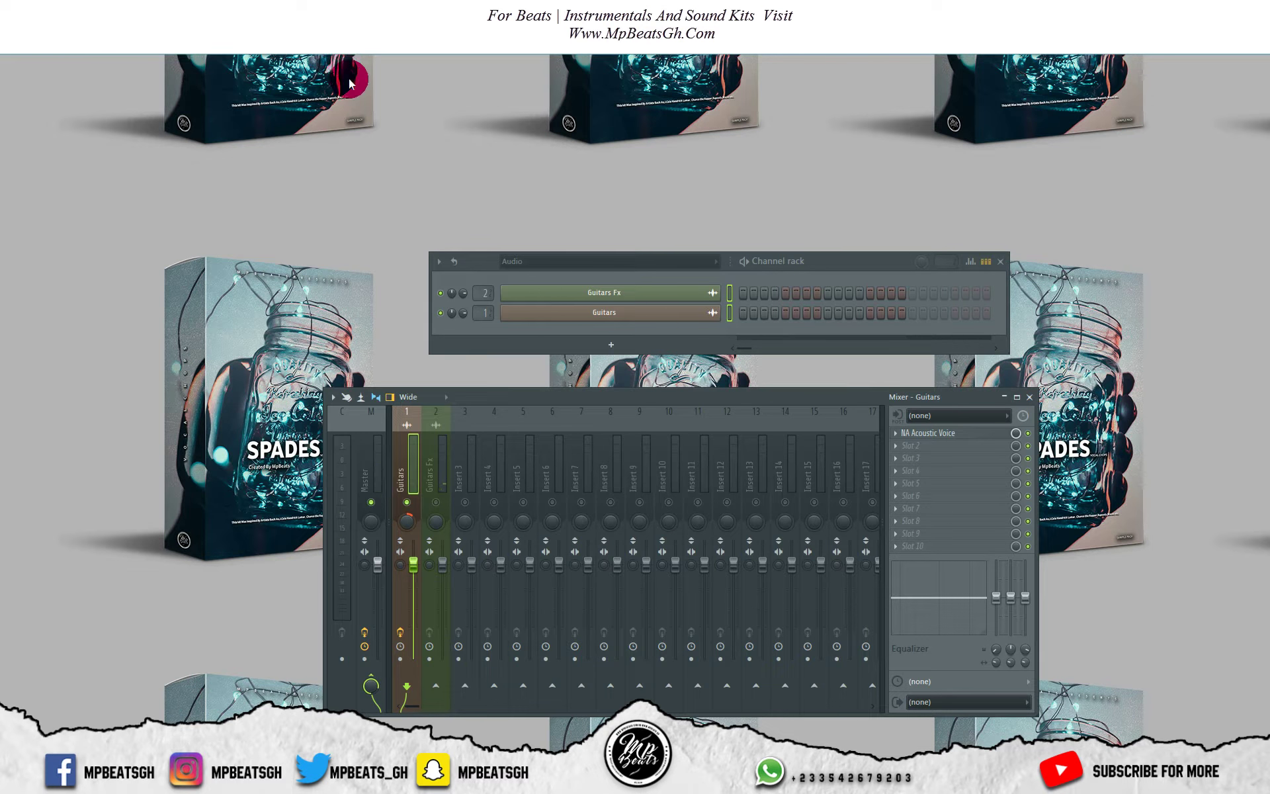
Solo the Guitars Fx mixer track, load Fruity Stereo Enhancer with the For strings preset, and play it back together with Guitars
click(436, 475)
key(space)
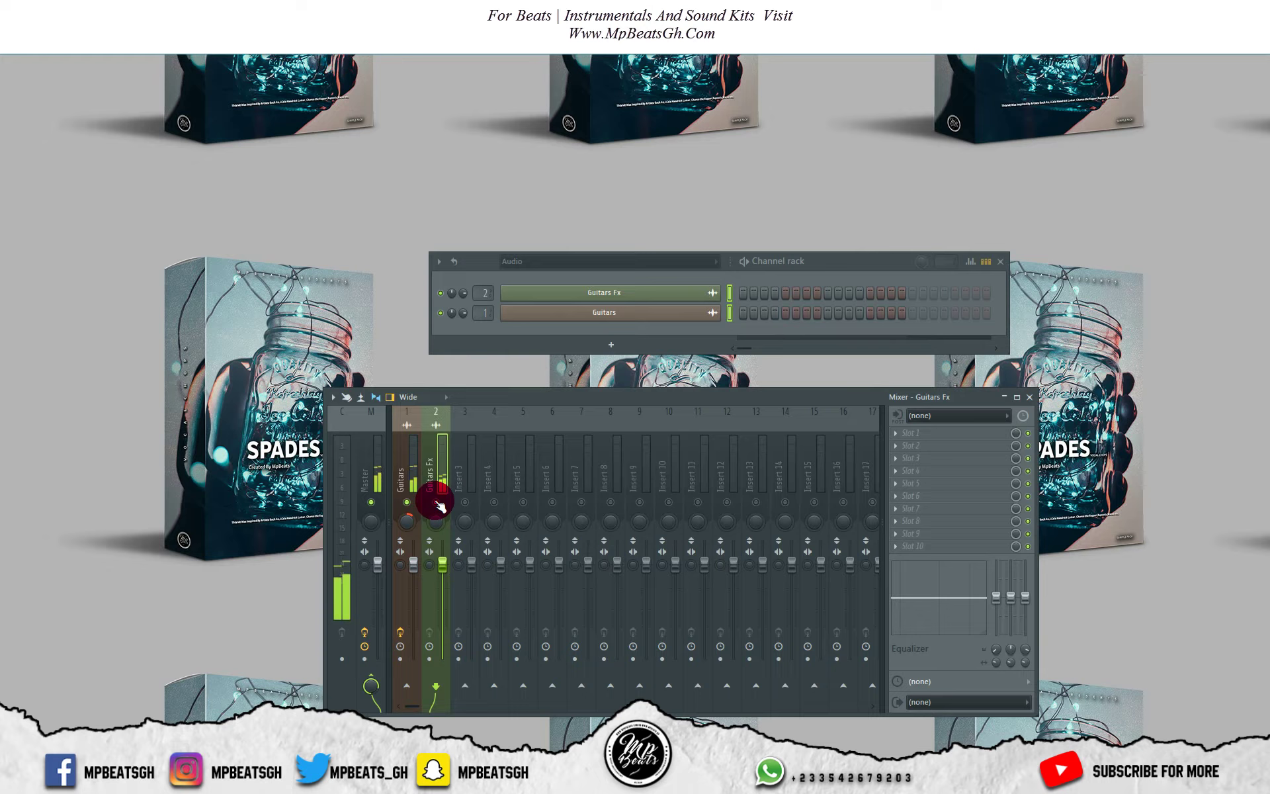
right_click(436, 502)
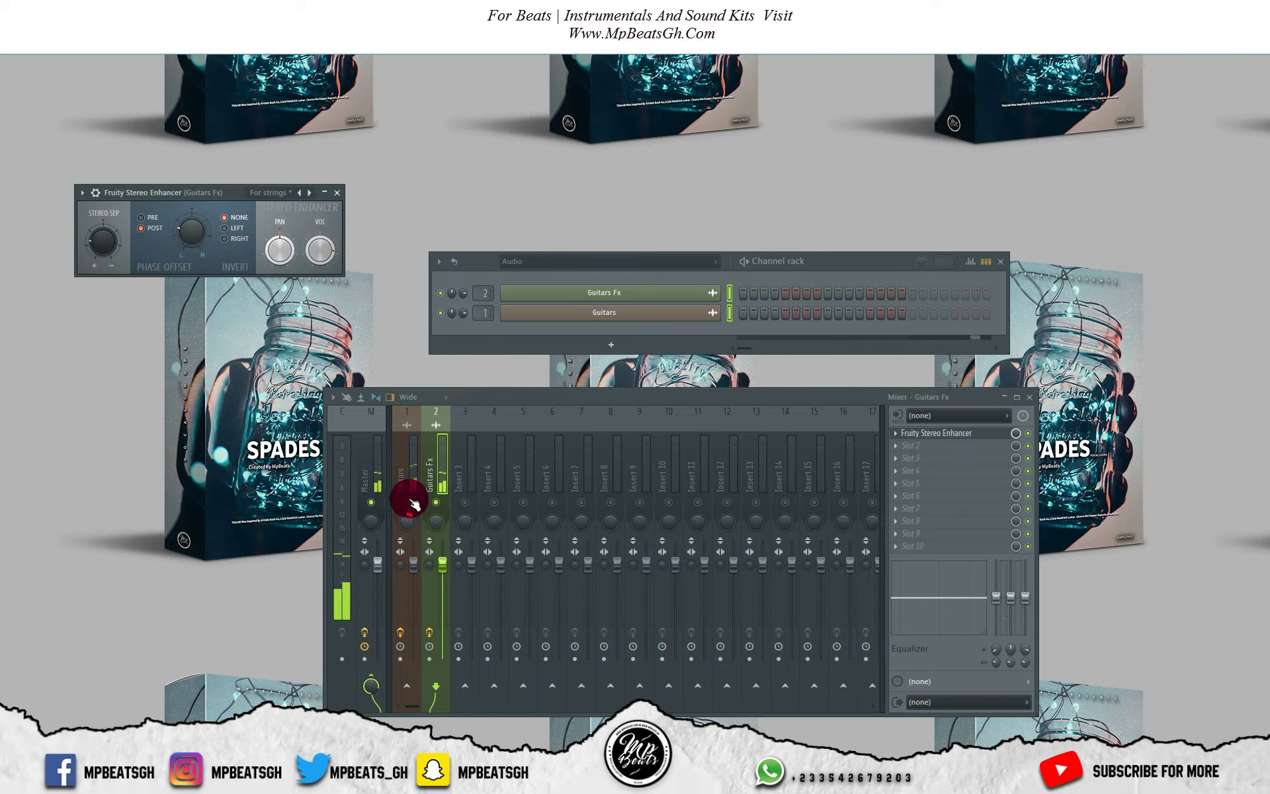
key(Escape)
key(space)
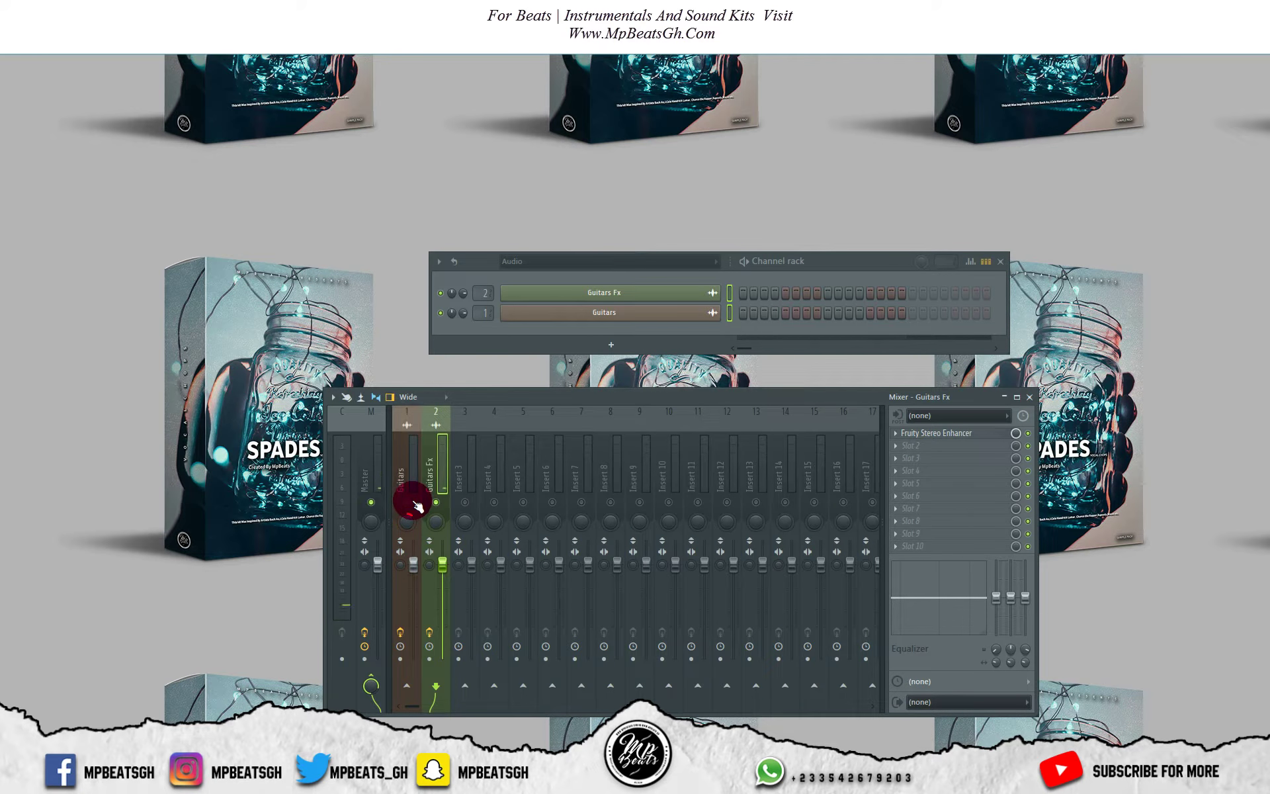
key(space)
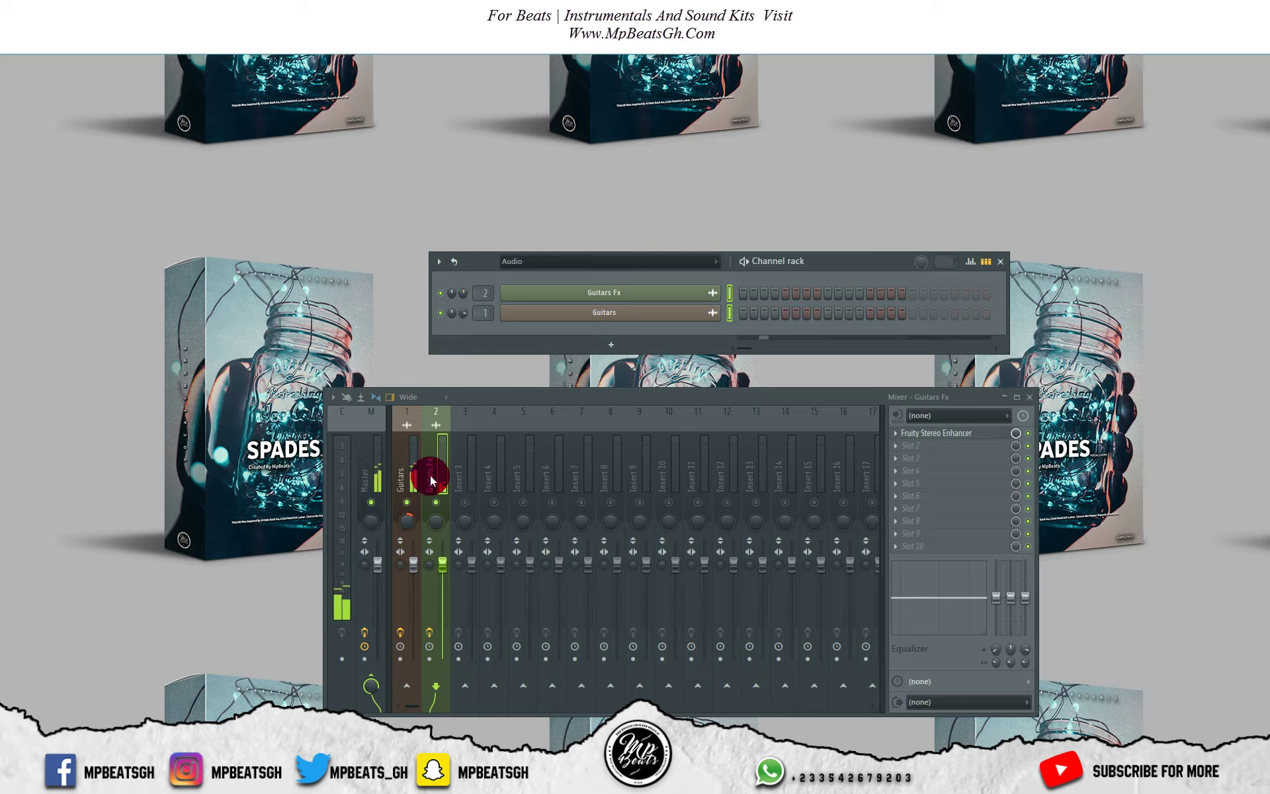
key(space)
Solo Guitars Fx and add Fruity Reeverb 2 with the dry level lowered, the wet level raised to maximum and the effect slot's mix reduced
right_click(436, 502)
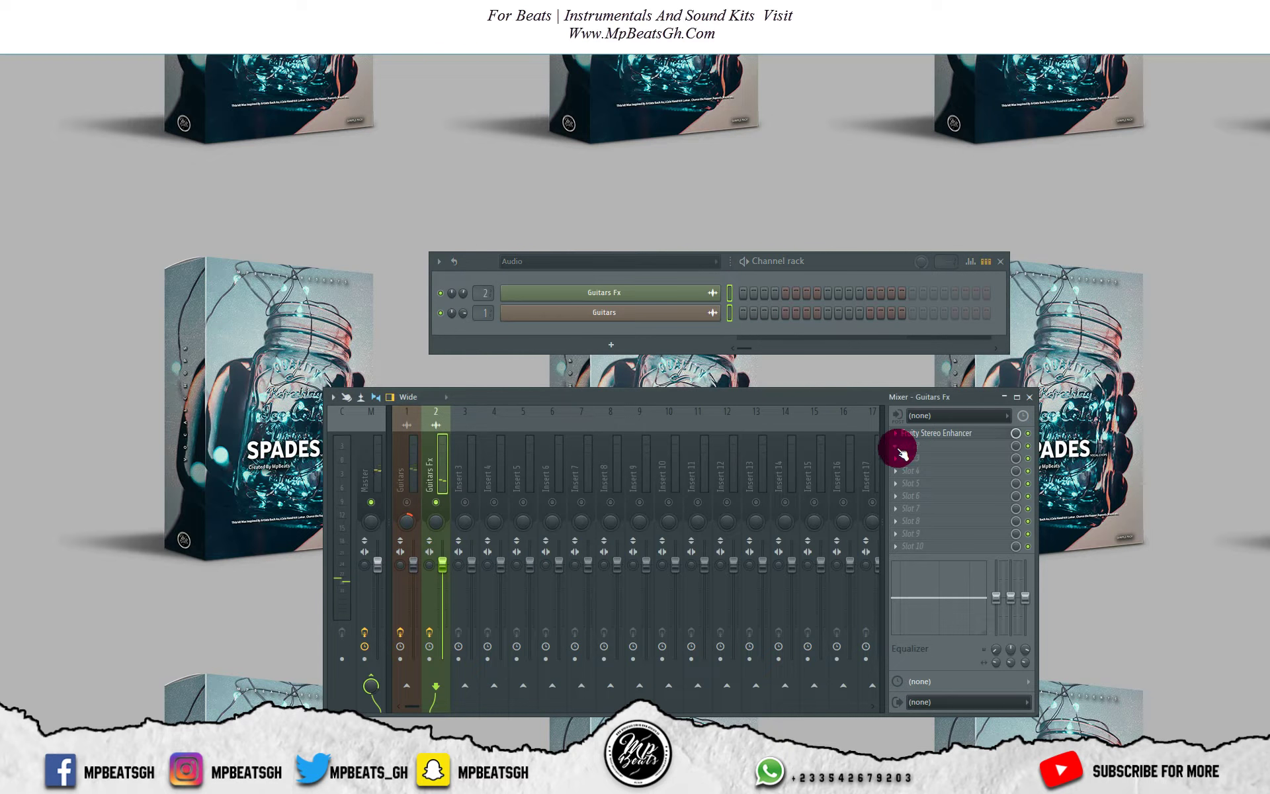
click(898, 448)
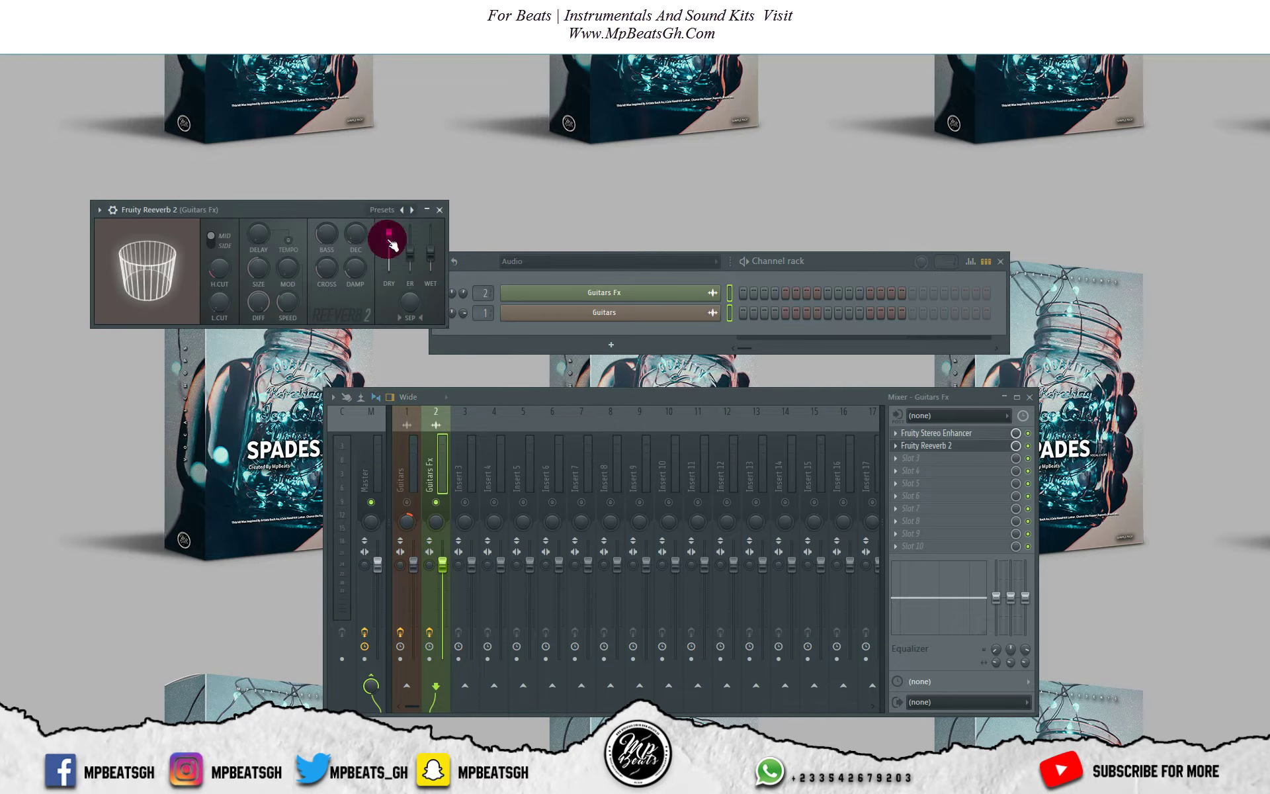
drag(388, 238, 431, 227)
drag(1016, 445, 1017, 466)
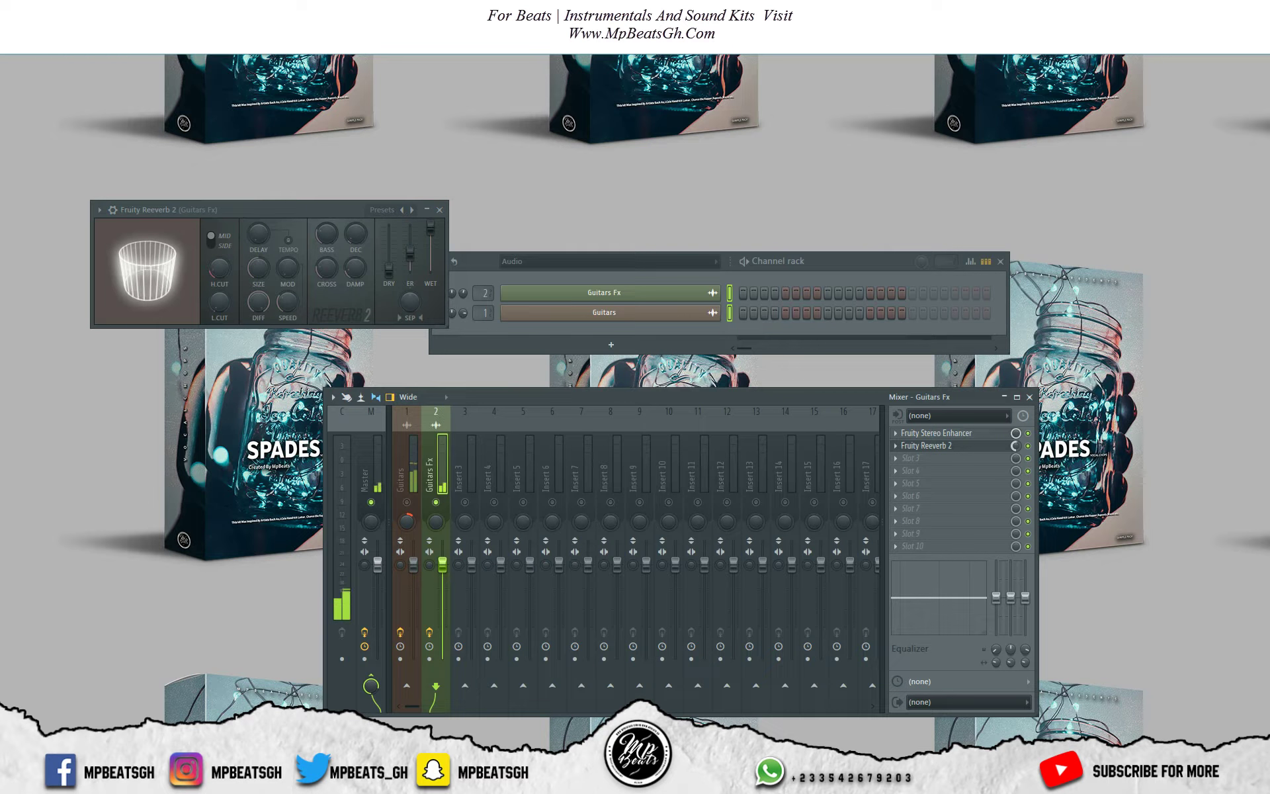
click(439, 210)
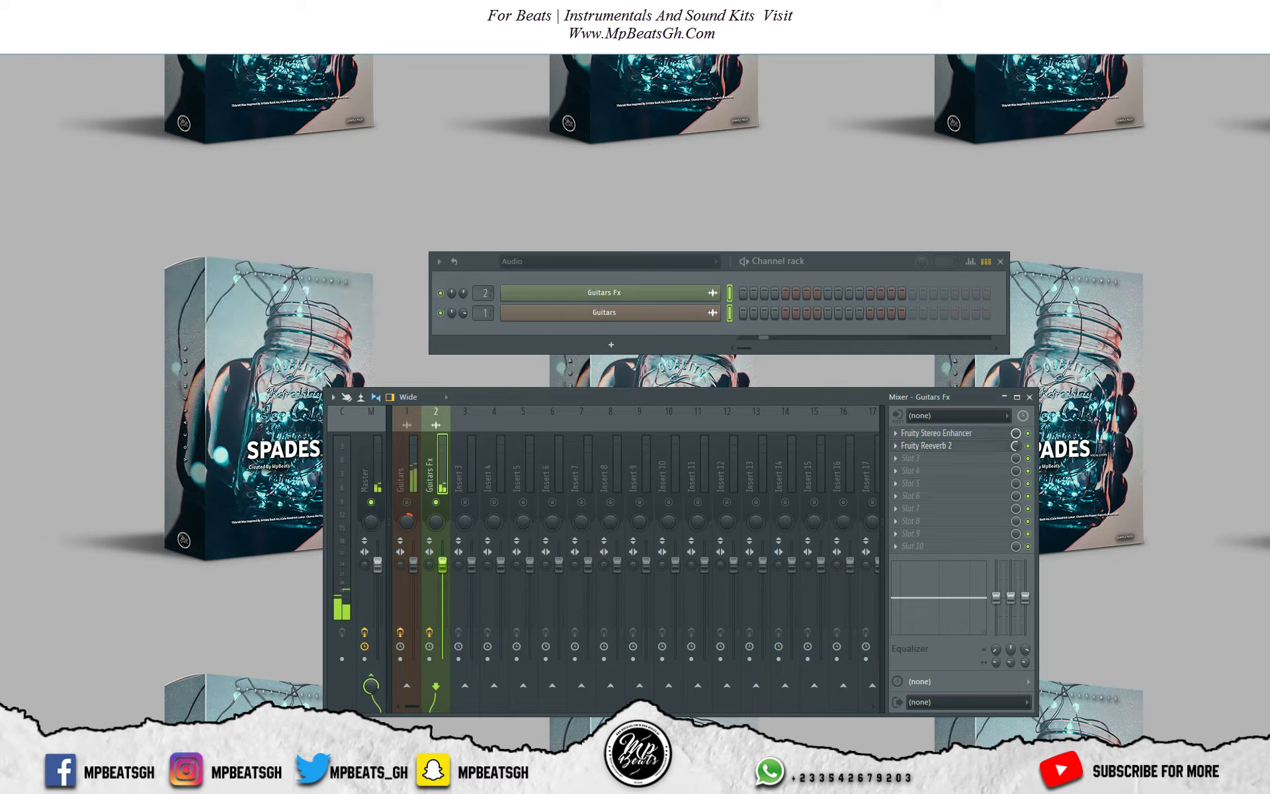
Unsolo Guitars Fx so all mixer tracks play, and adjust the Guitars Fx channel's volume against the main guitar
key(space)
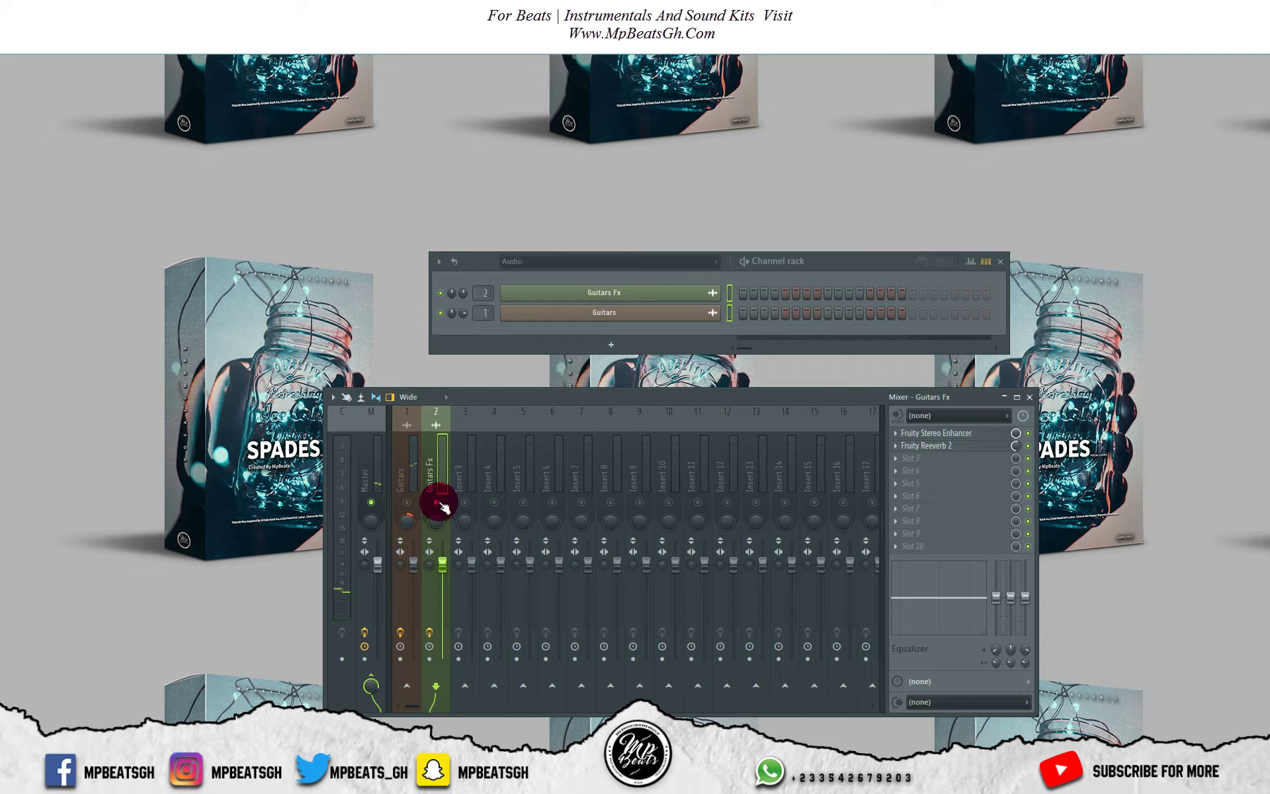
click(431, 495)
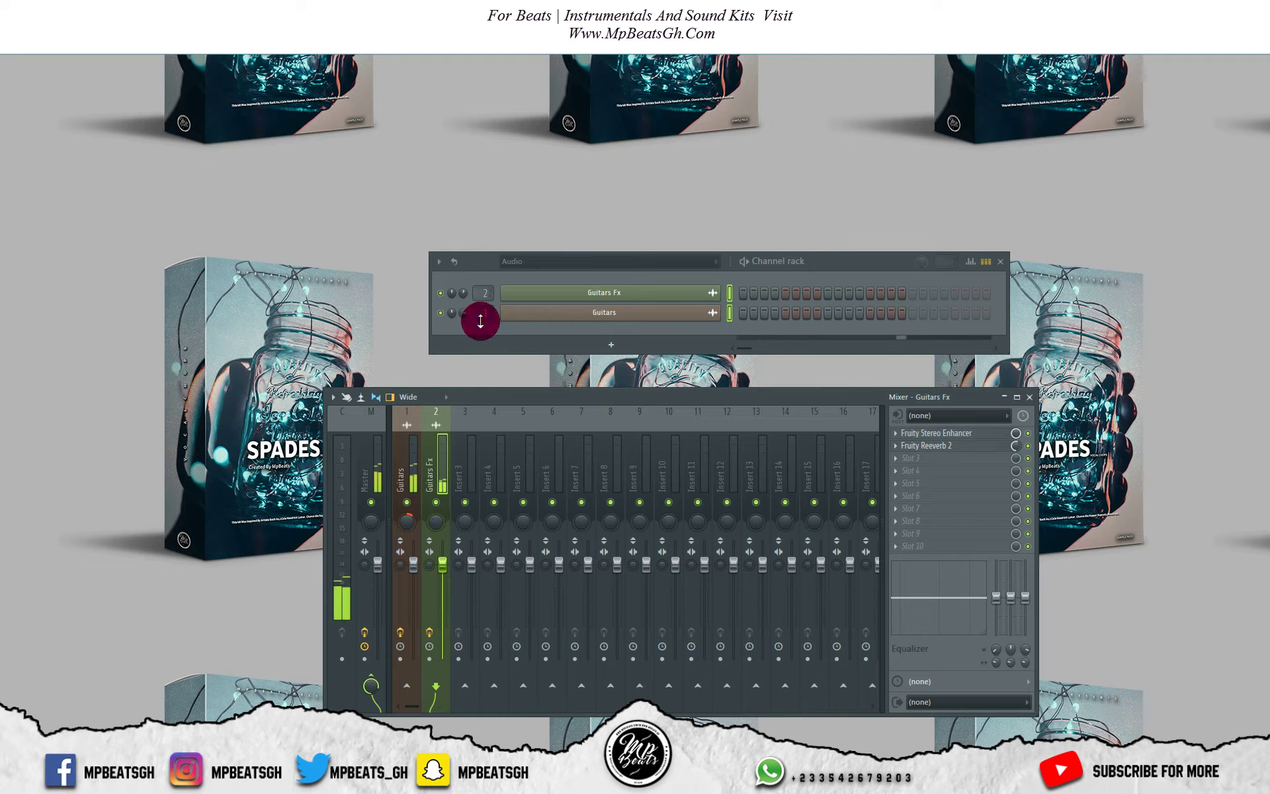
drag(463, 293, 463, 291)
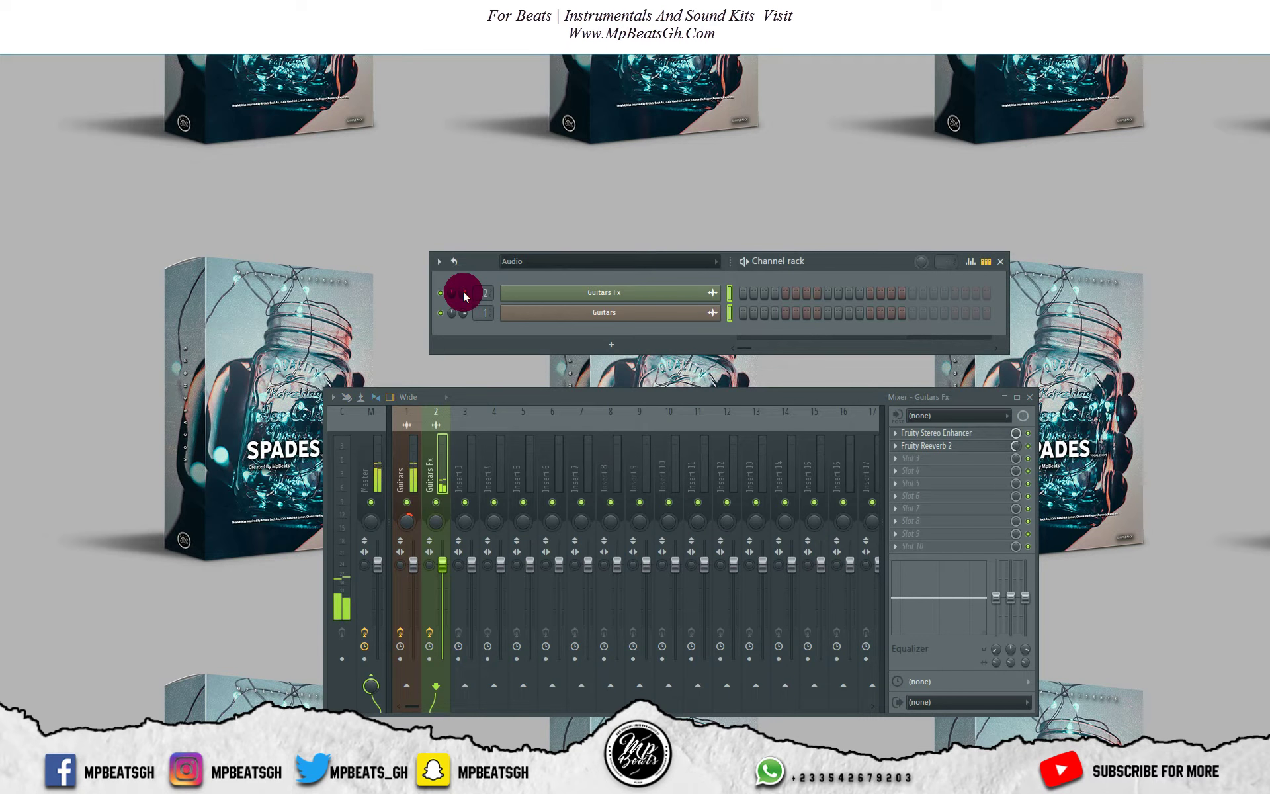
Show all channels in the channel rack and fill the HH - EZ hi-hat channel on every 2 steps
click(609, 261)
click(609, 278)
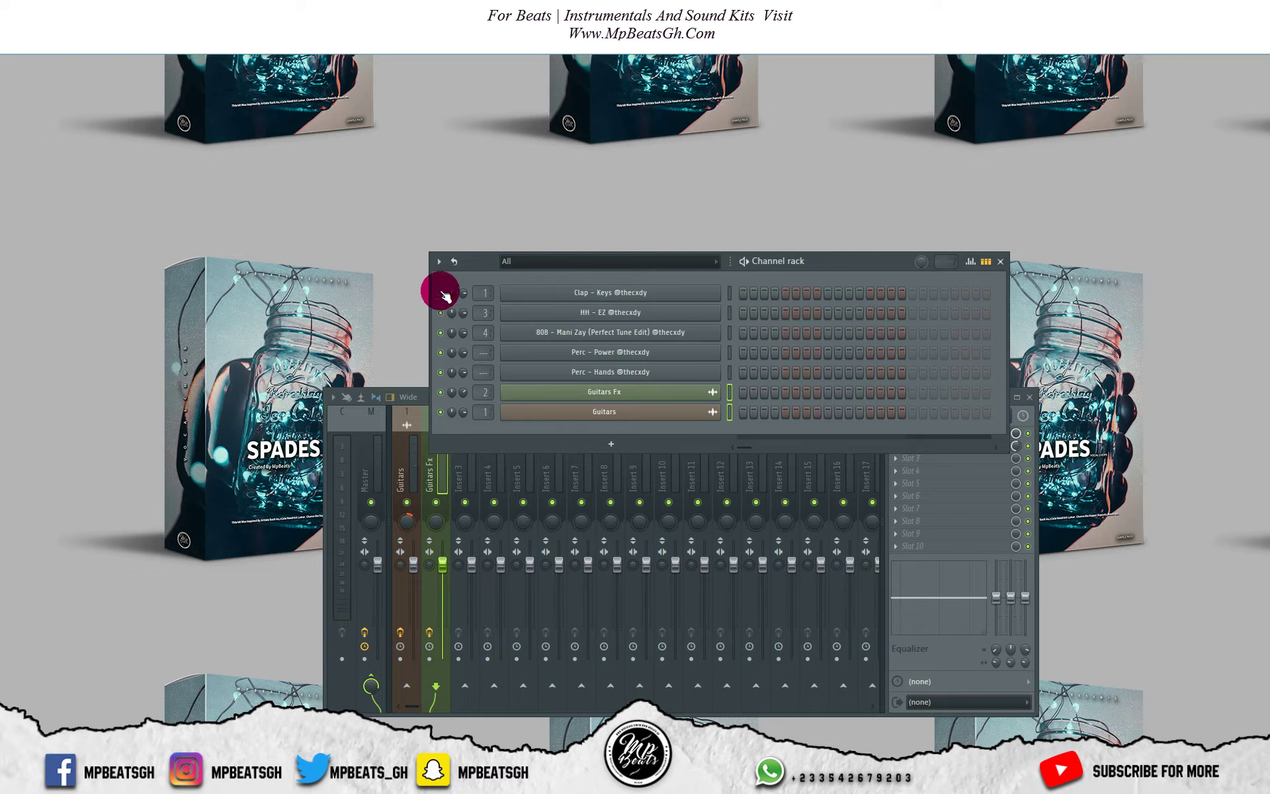
click(659, 312)
right_click(718, 312)
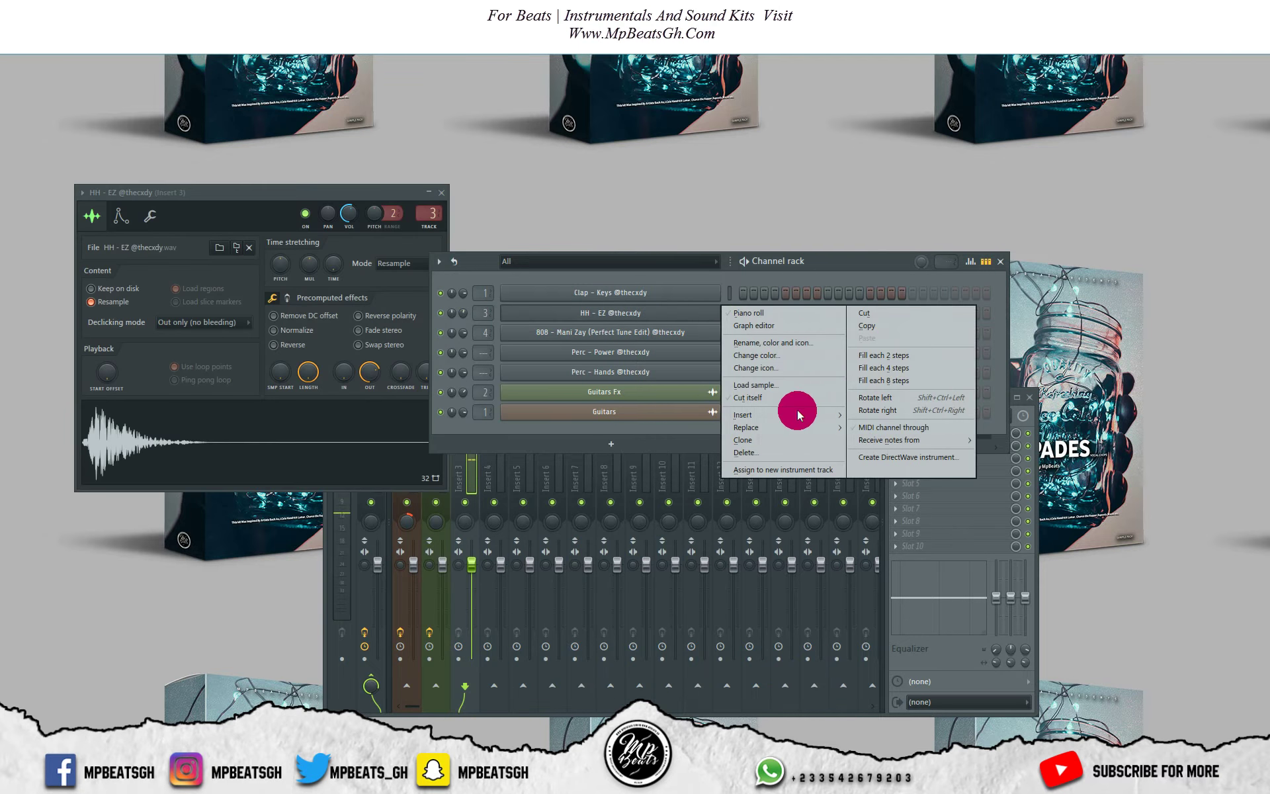
click(887, 355)
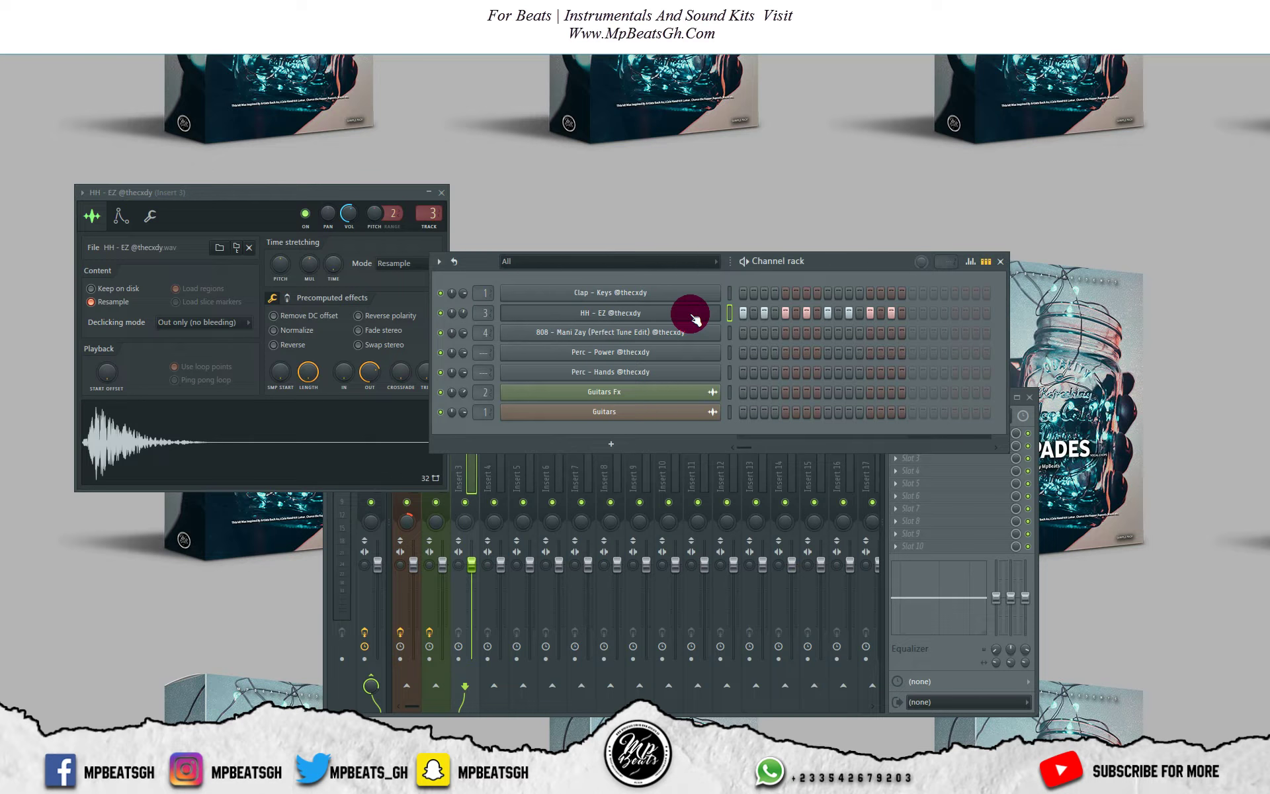
Open the HH - EZ hits in the piano roll and turn their one-bar loop off
right_click(692, 315)
click(463, 265)
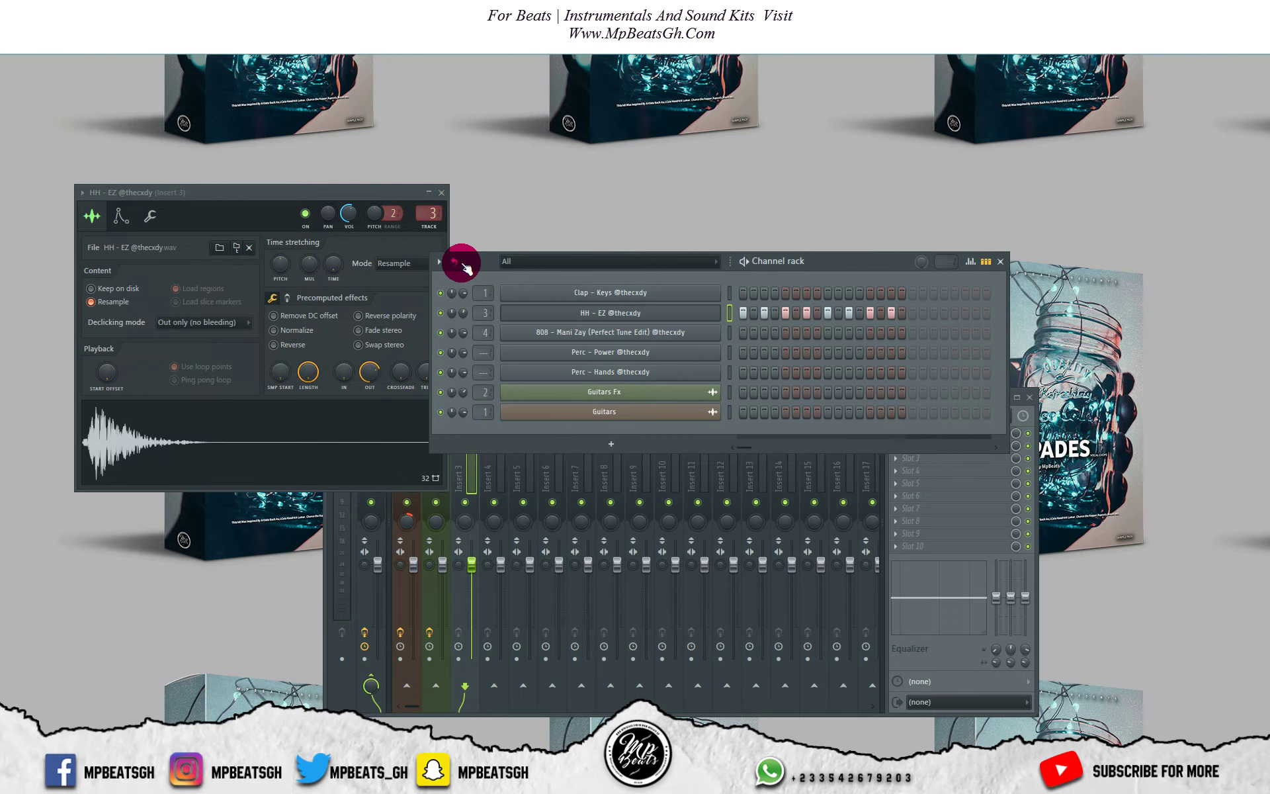
key(F7)
key(space)
key(space)
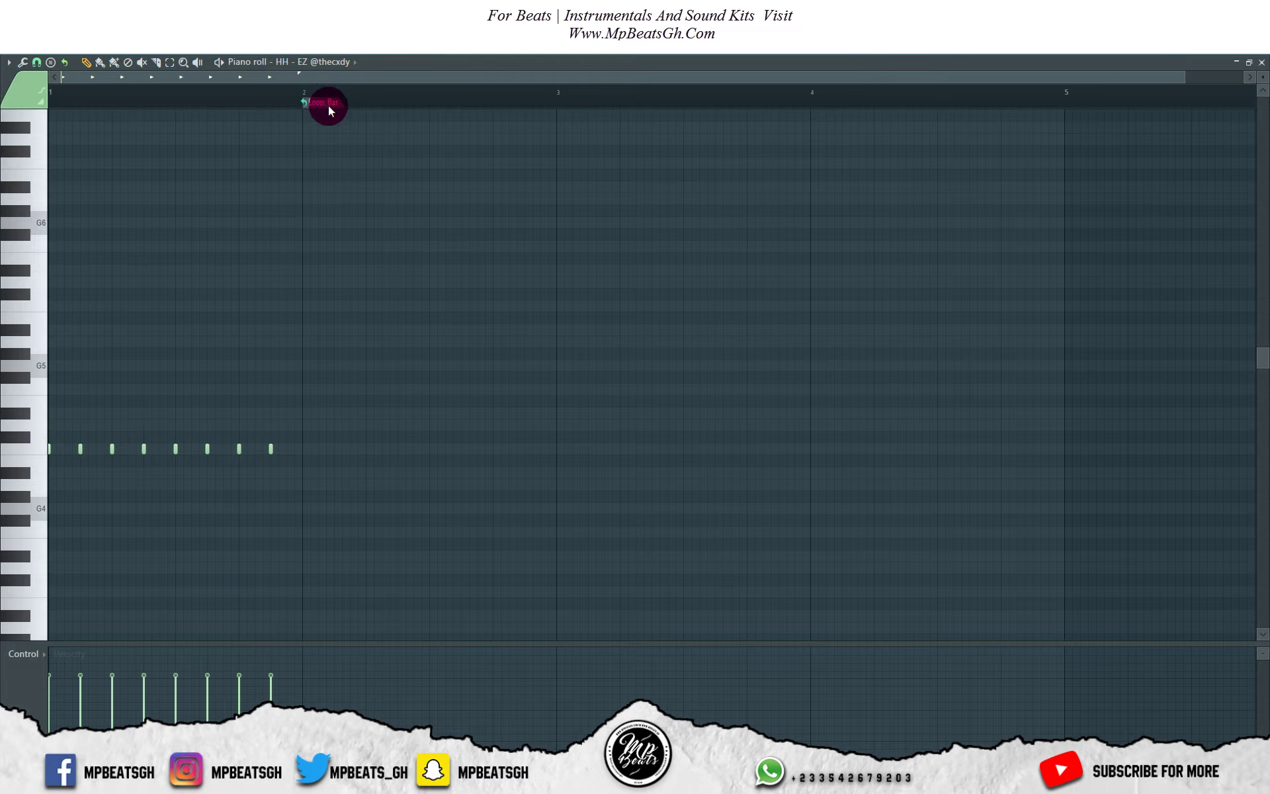
right_click(329, 107)
Extend all the hi-hat notes so each reaches the following one, duplicate bar 1 into bar 2, and play the pattern
key(ctrl+a)
key(ctrl+l)
key(b)
key(ctrl+b)
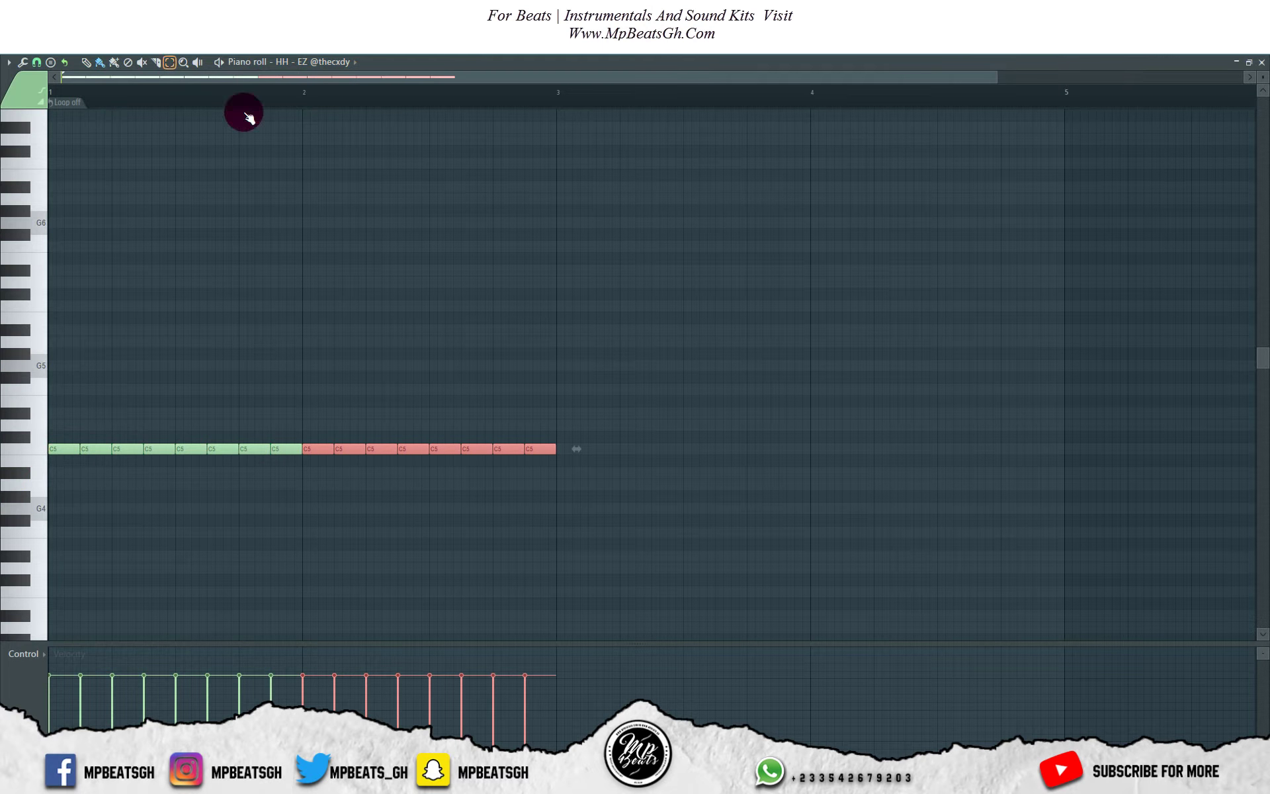
key(p)
key(space)
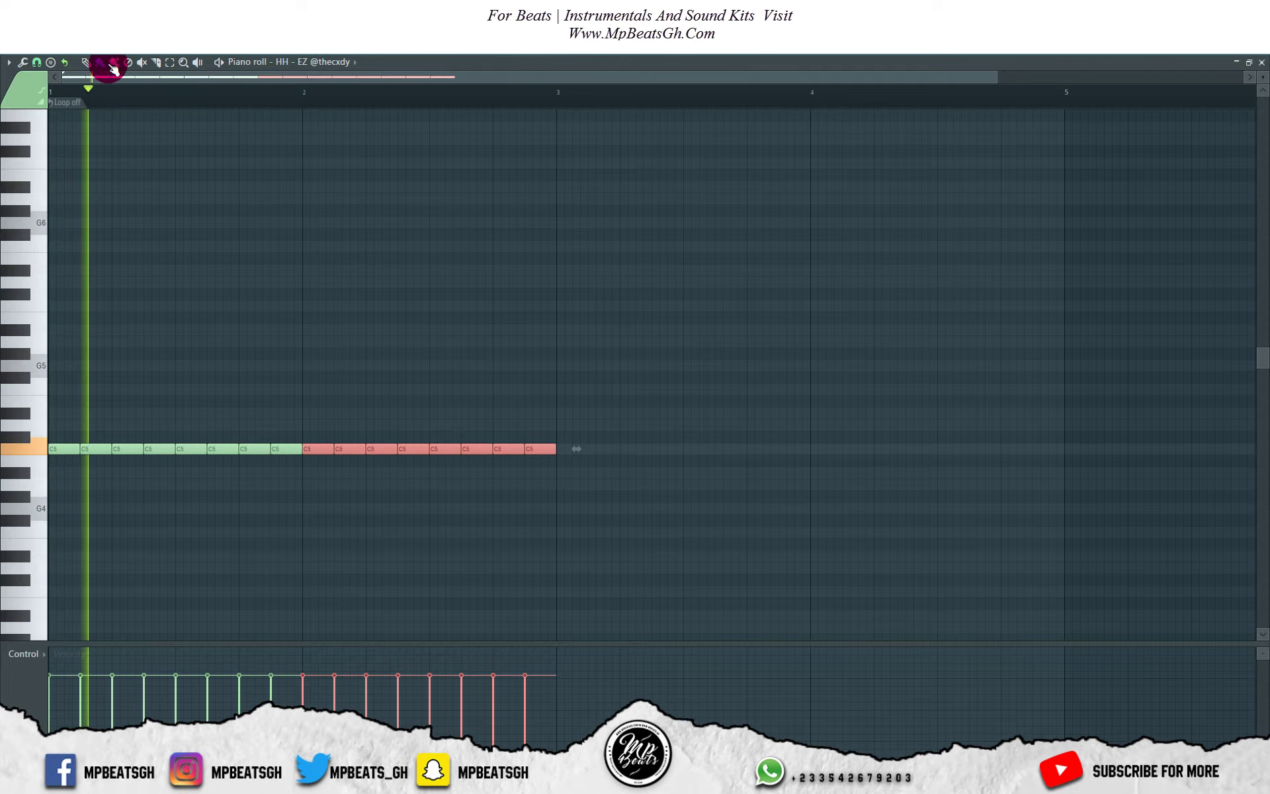
Play the pattern and delete the two hi-hat notes on beat 3 and the following half beat of bar 1
click(86, 63)
key(space)
right_click(190, 449)
right_click(222, 448)
Turn bar 1's beat 2 hi-hat into a roll of three short C5 notes with gradually rising, reduced velocities
drag(141, 448, 120, 449)
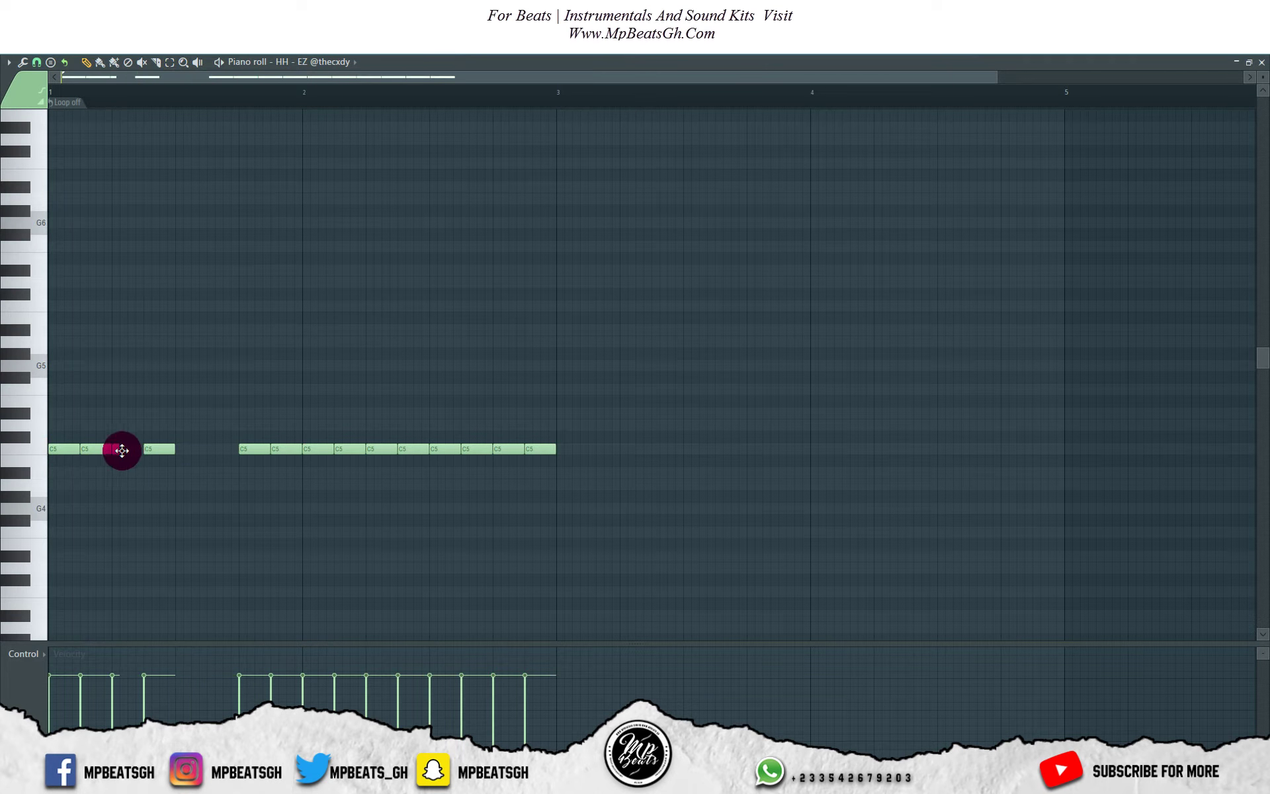
click(123, 449)
click(129, 449)
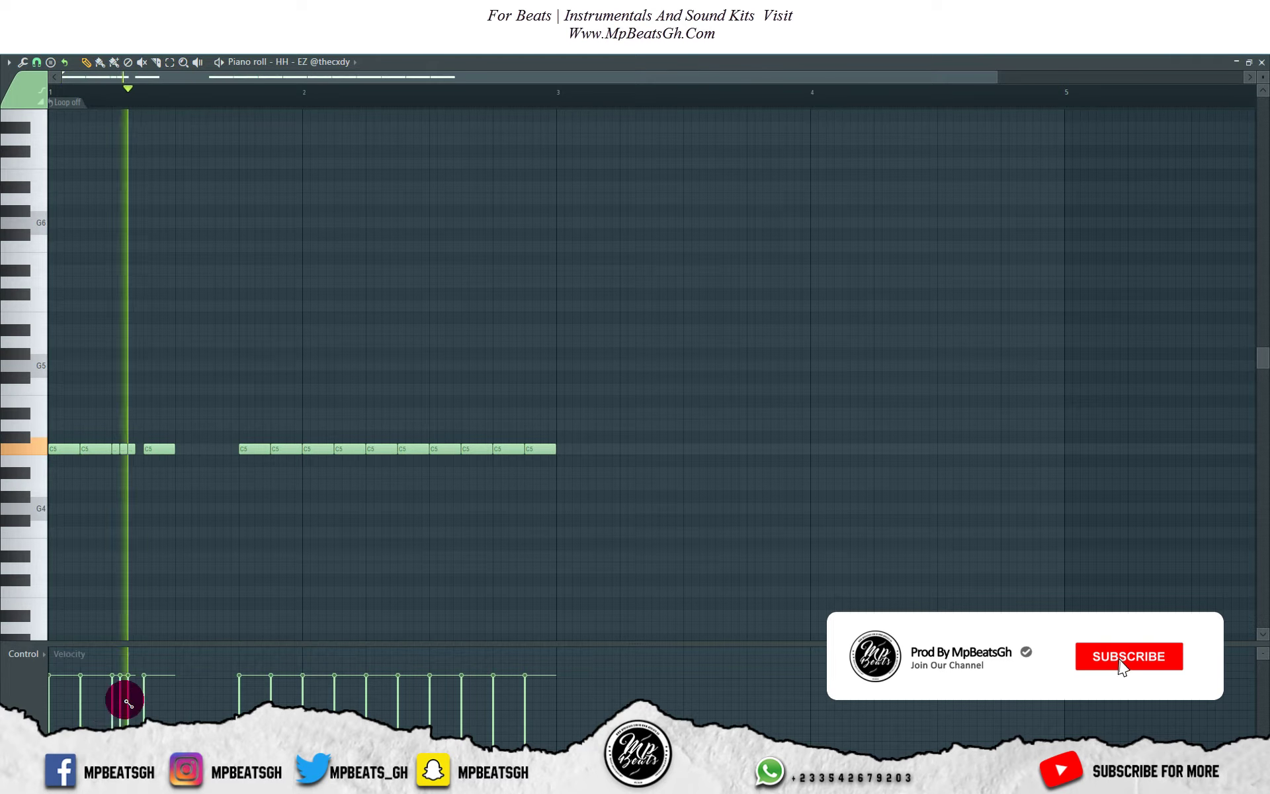
drag(111, 702, 129, 692)
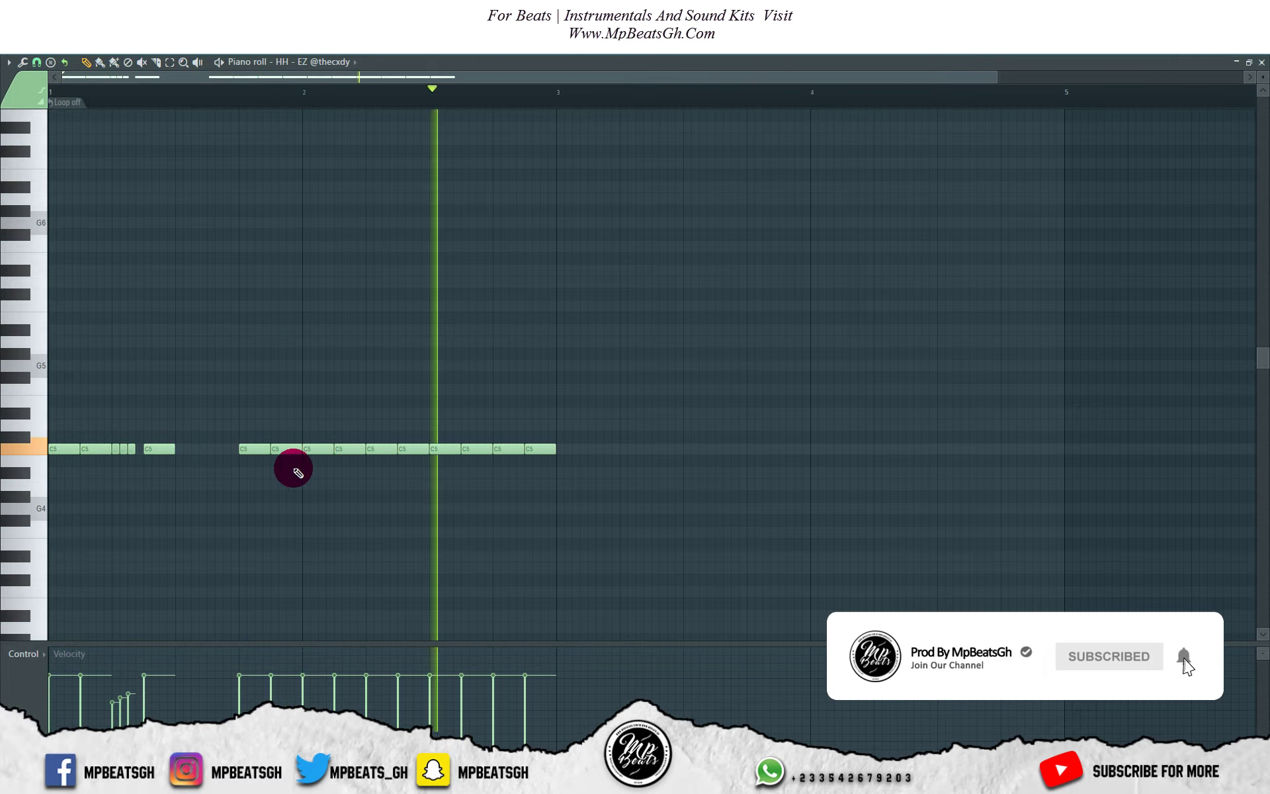
Soften the hi-hats on bar 1 beat 4 and just before bar 2 beat 3, split that beat 3 hit in two, and delete bar 2's beat 2 hit
click(245, 718)
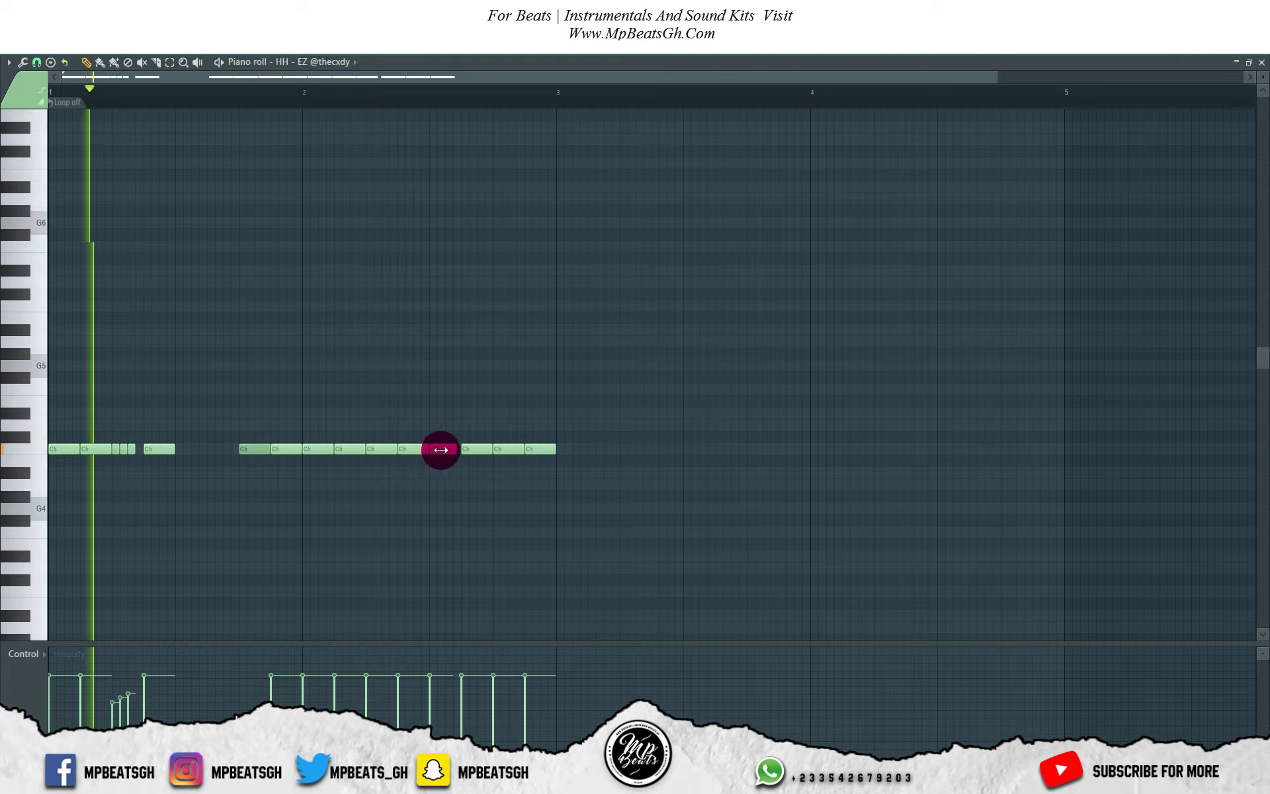
click(448, 448)
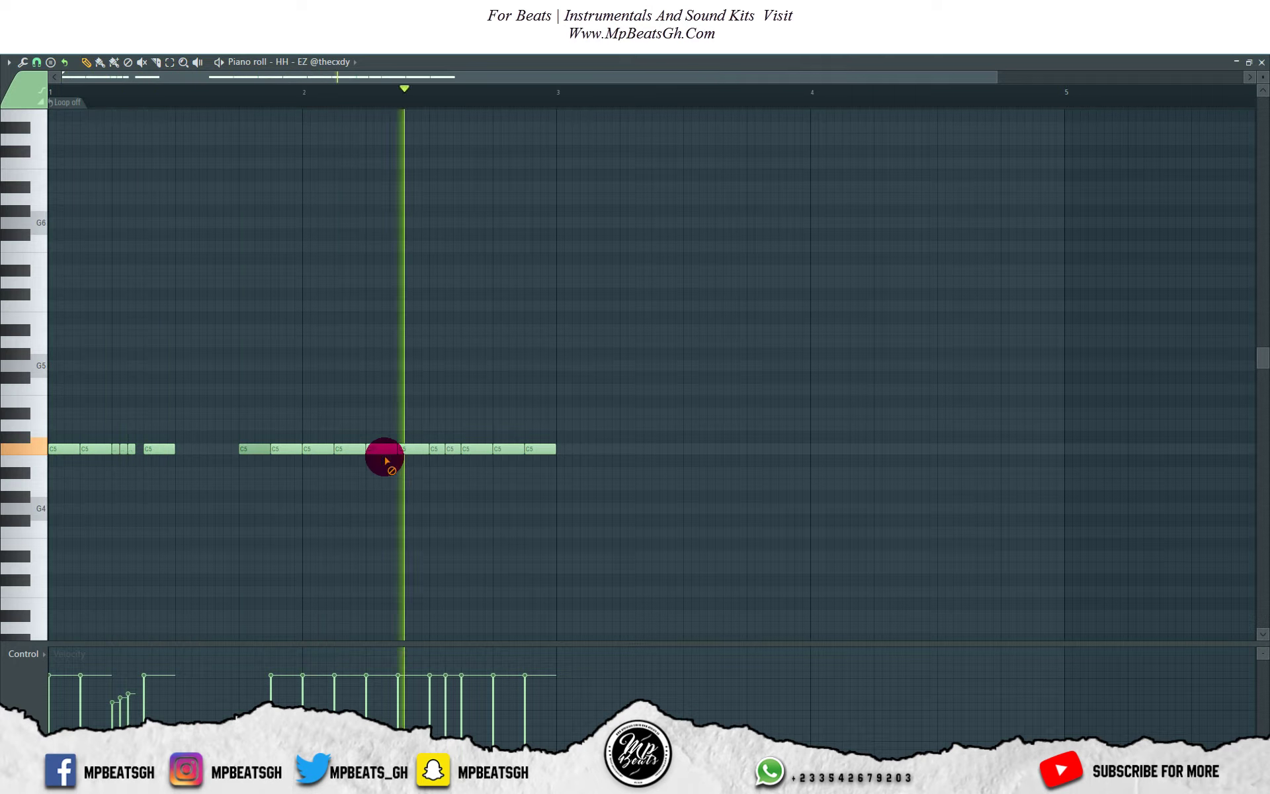
right_click(384, 450)
click(398, 709)
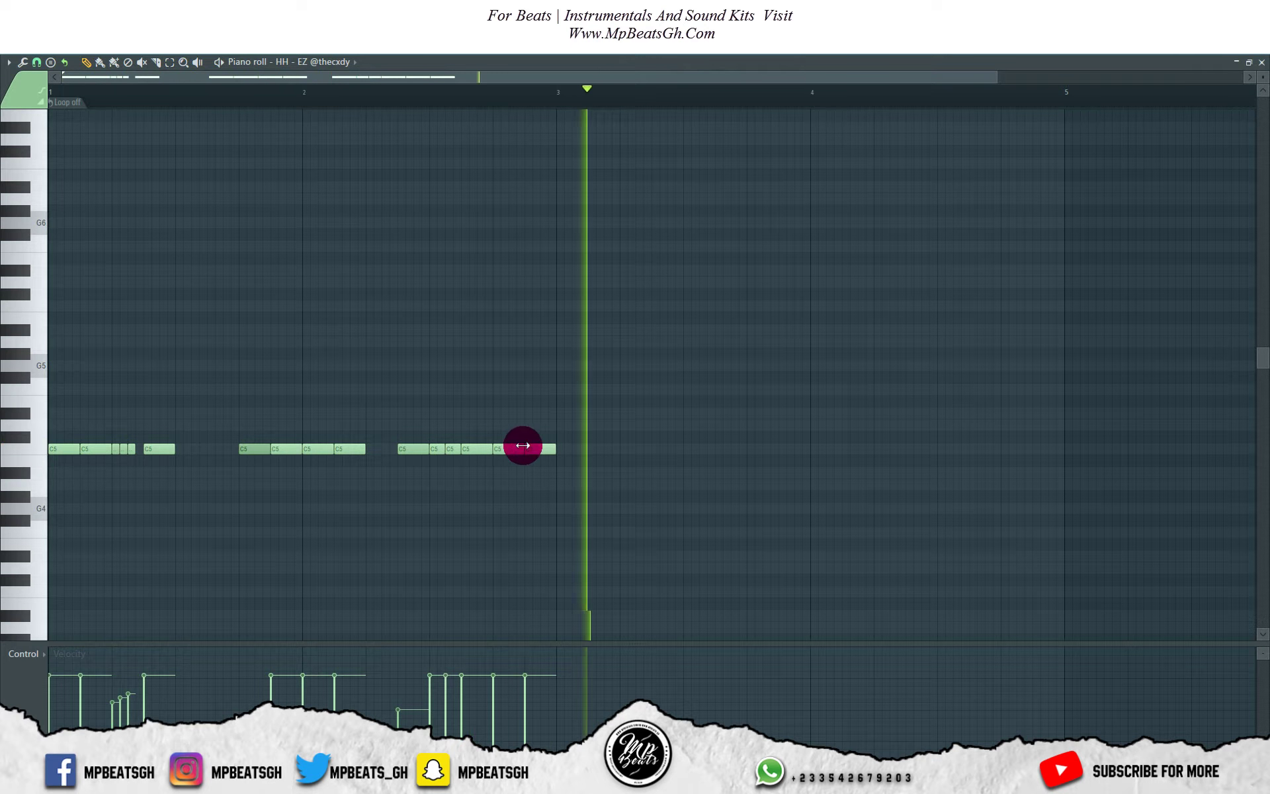
Make a roll of three short hi-hat notes on beat 4 of bar 2 and shorten the bar's last note
mouse_move(522, 447)
mouse_down()
mouse_move(499, 445)
mouse_move(508, 451)
mouse_up()
click(503, 448)
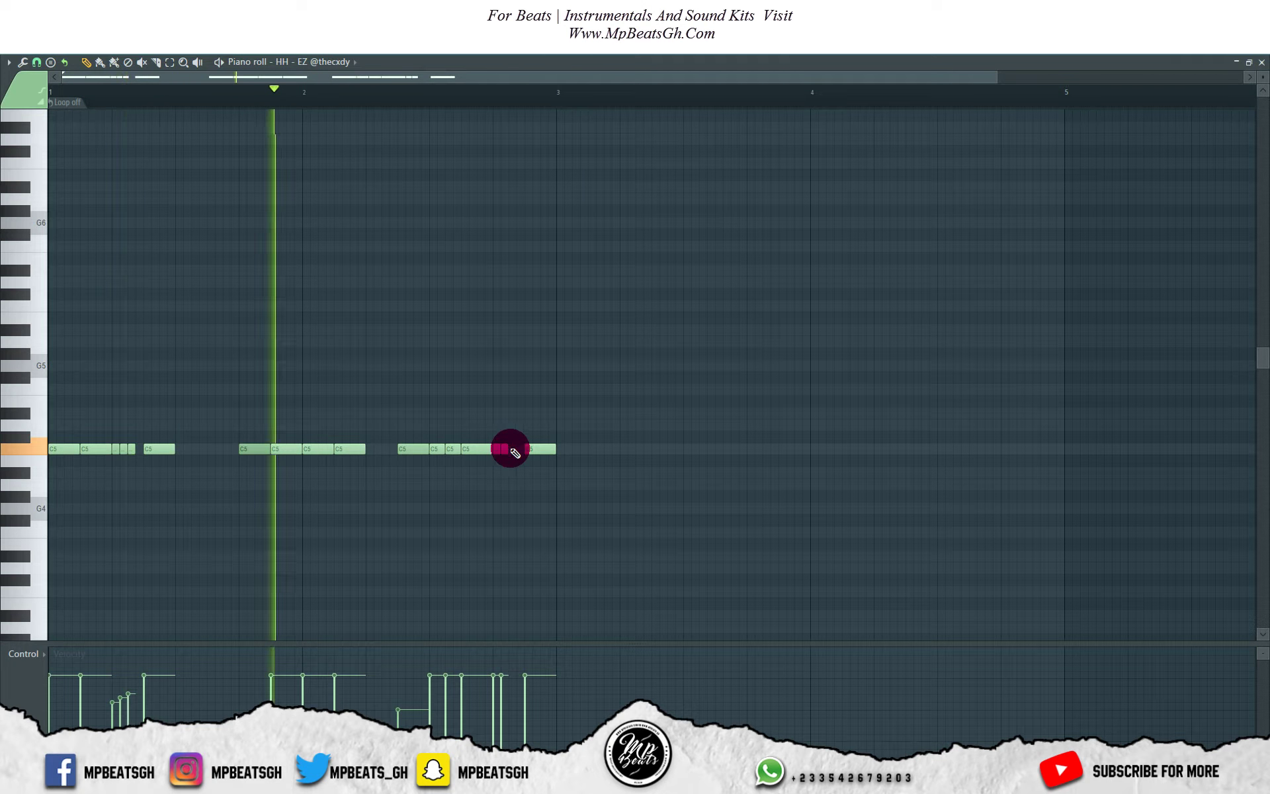
click(510, 449)
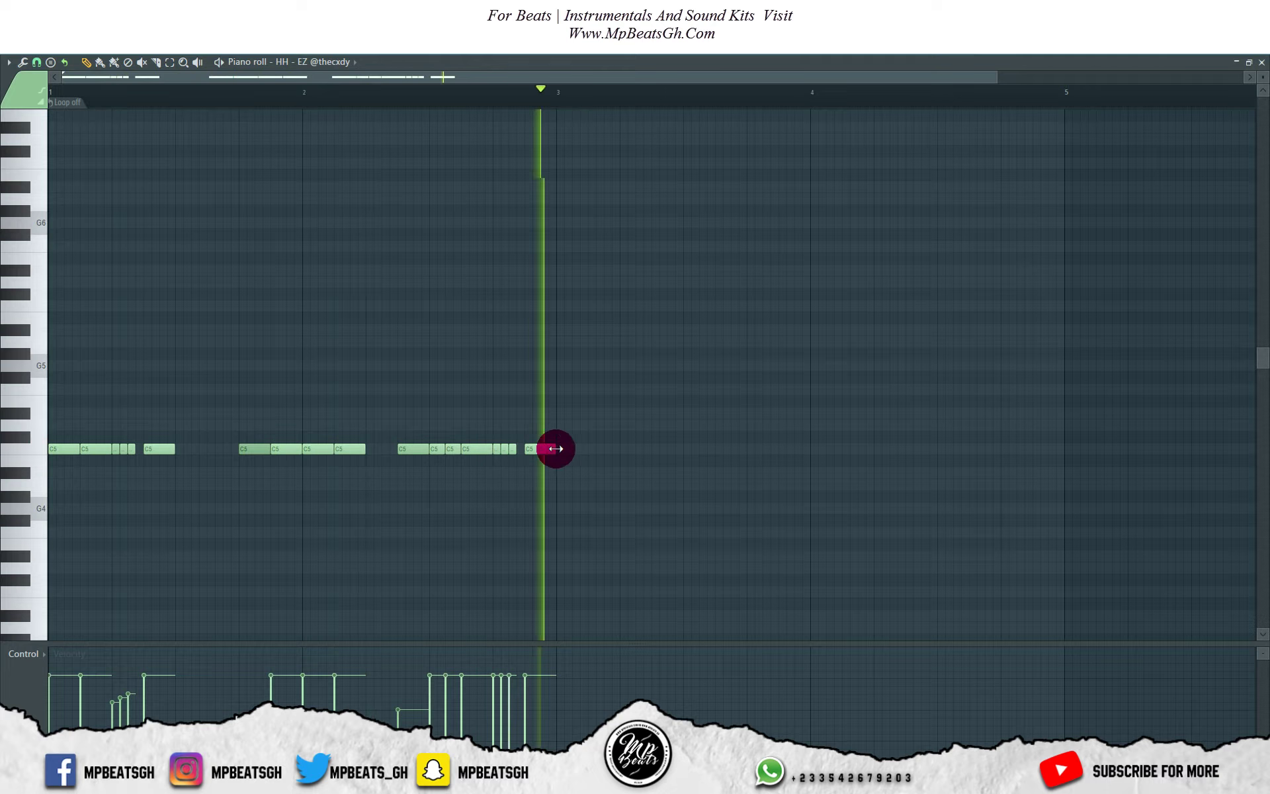
drag(554, 448, 540, 448)
key(space)
Lower bar 2's last hi-hat to G4, place a short C4 hit on its beat 2, and duplicate both bars into bars 3 and 4
drag(530, 449, 527, 509)
drag(26, 400, 26, 616)
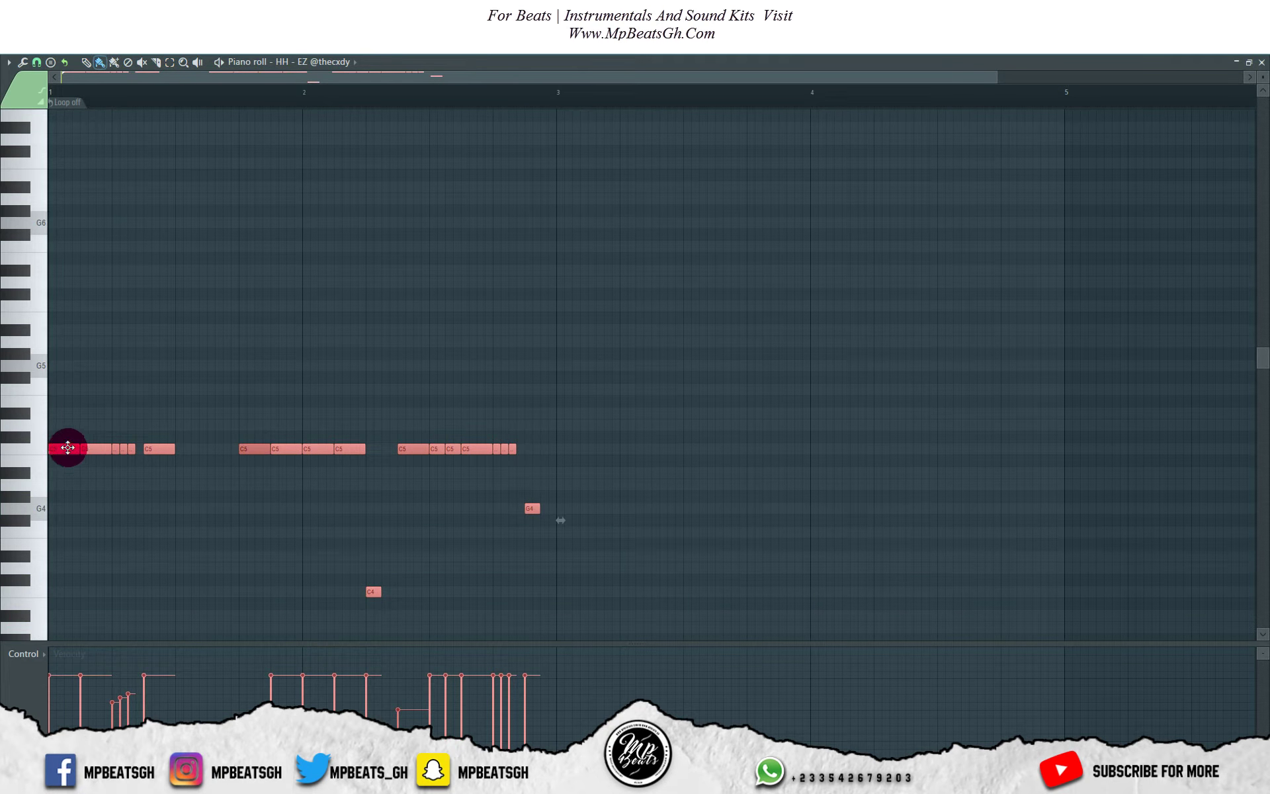
key(ctrl+b)
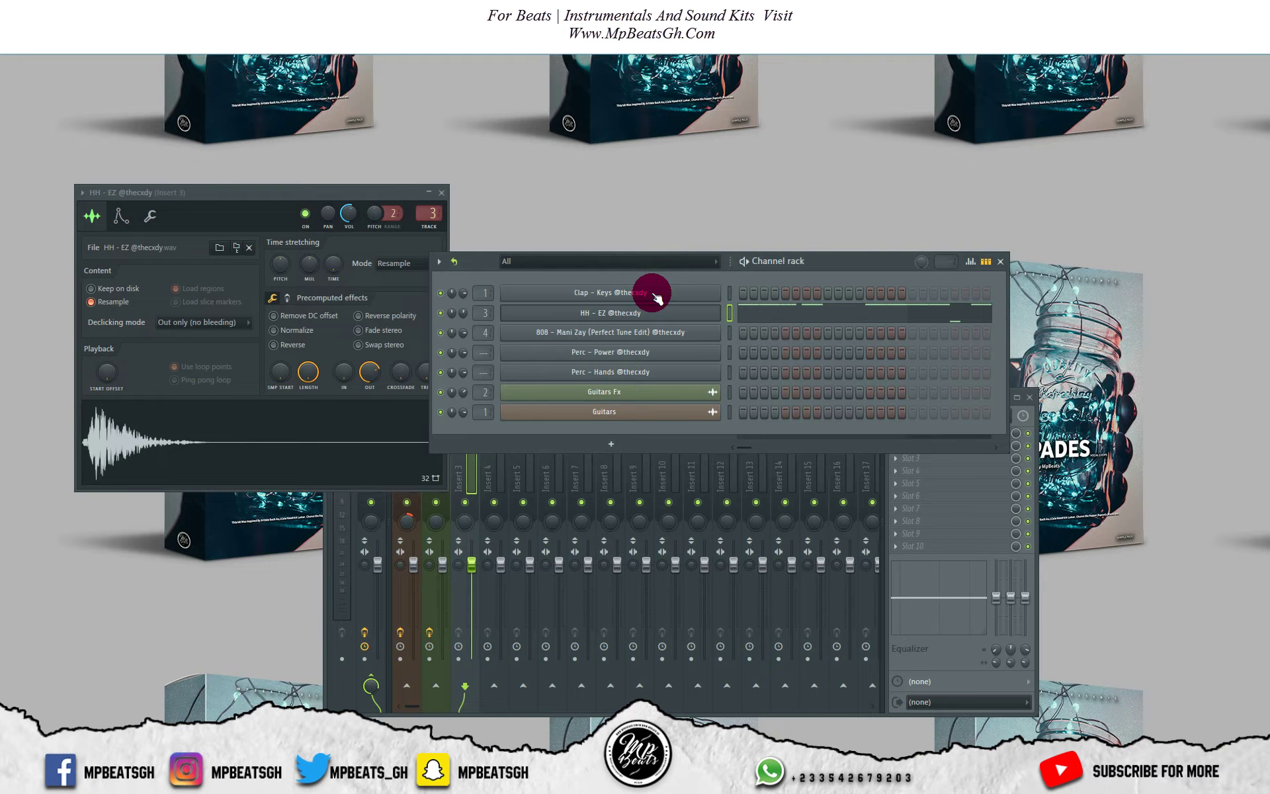
Open the Clap - Keys channel in the piano roll, place a clap on beat 3 of bar 1, and swap the sample for Clap - Fiftay
click(652, 293)
key(F7)
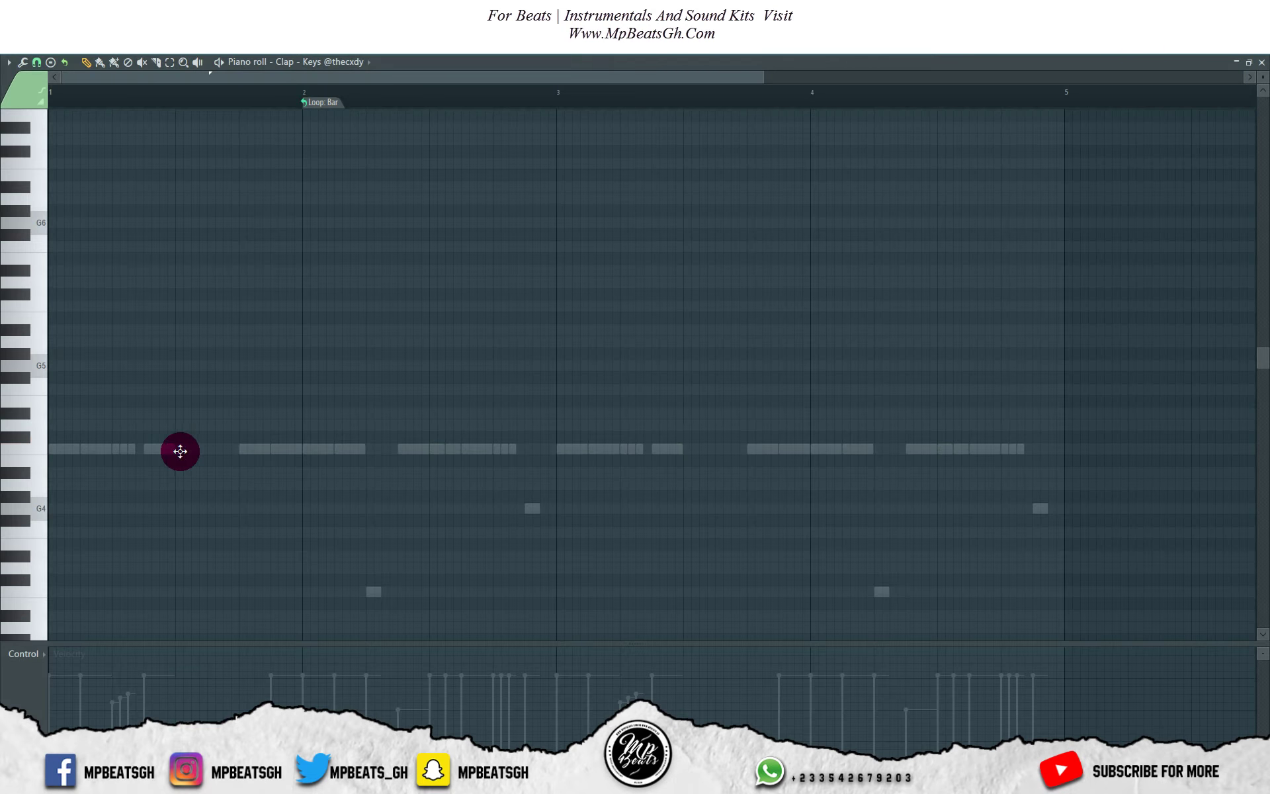
click(177, 450)
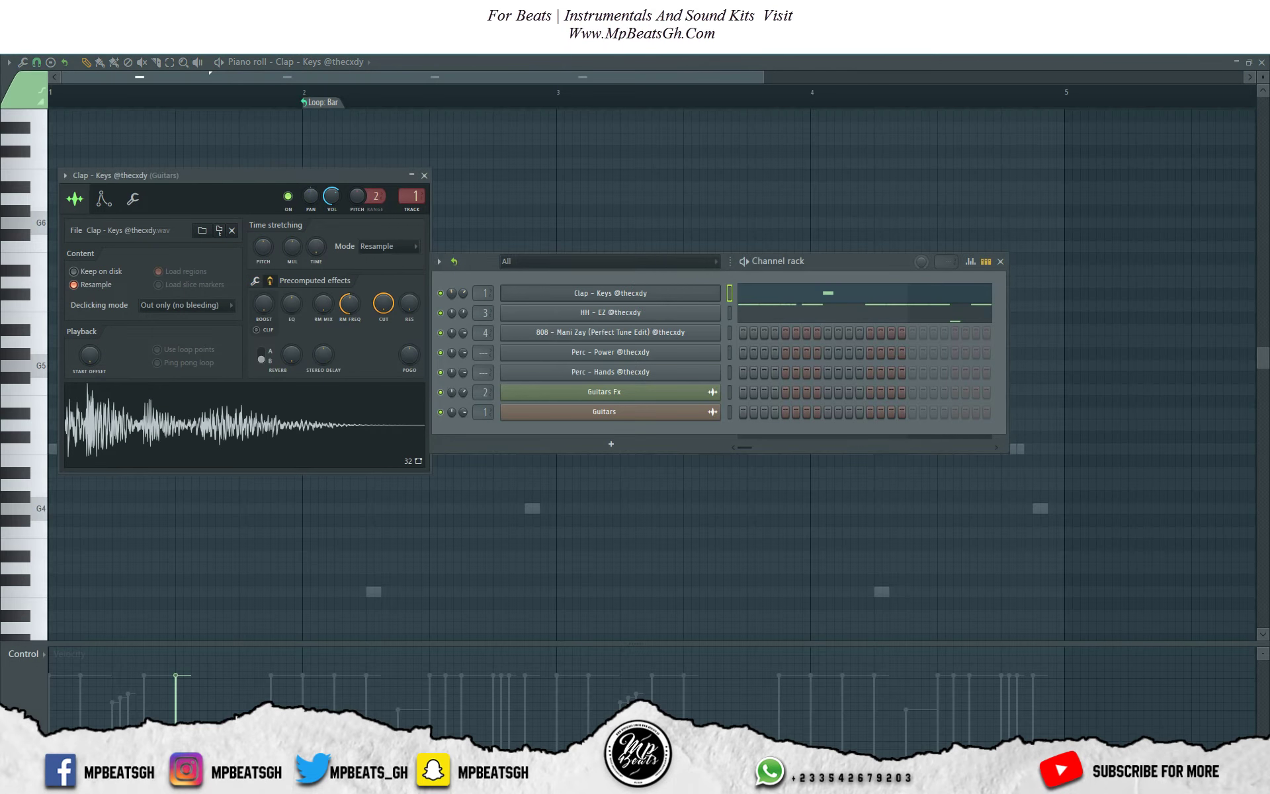
key(space)
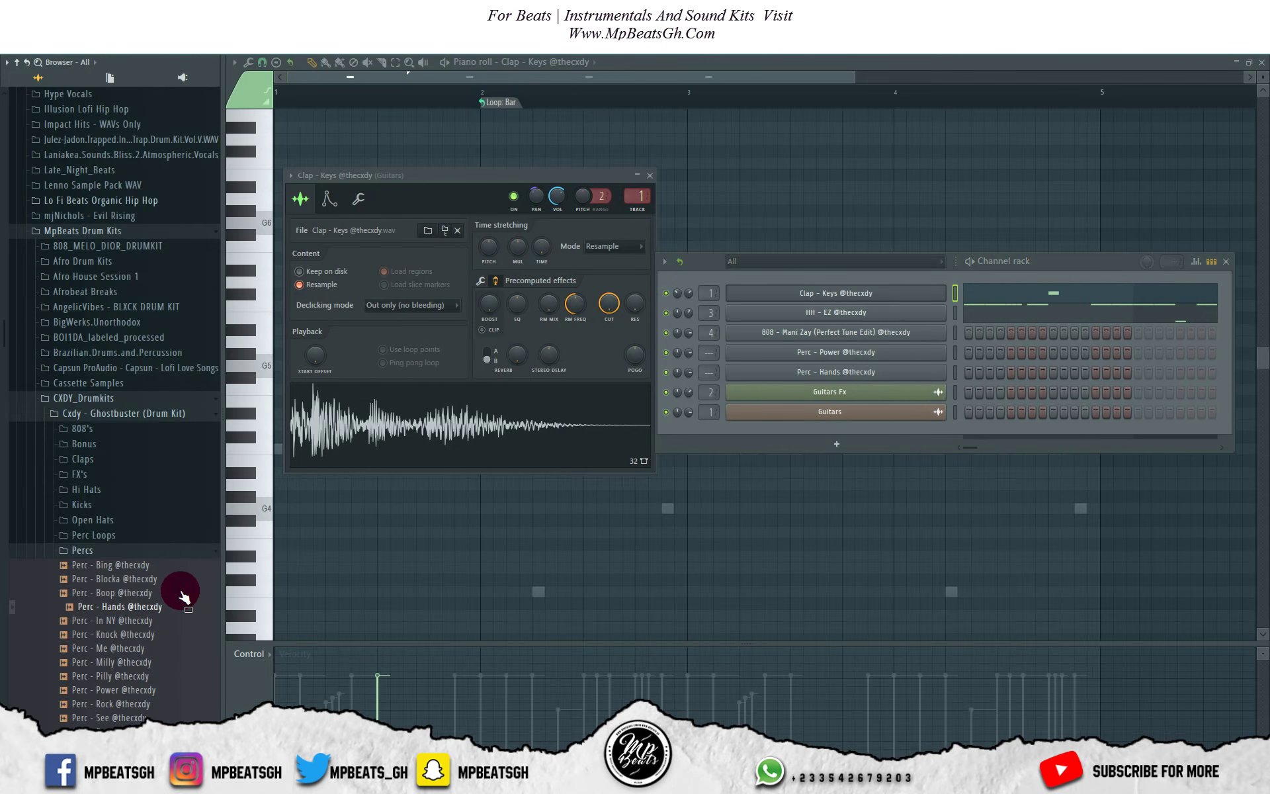
Burn the clap's one-bar loop to the pattern and extend every clap note to the end of its bar
click(493, 102)
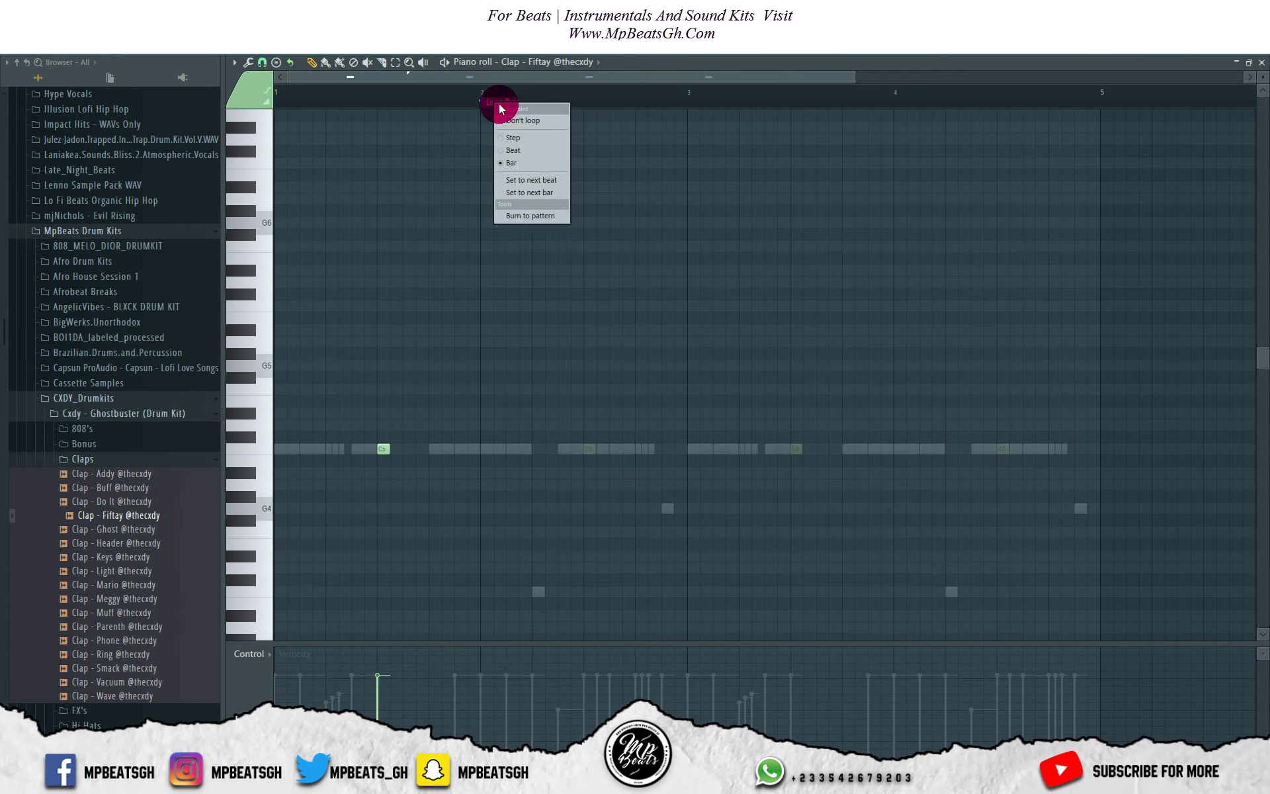
click(523, 215)
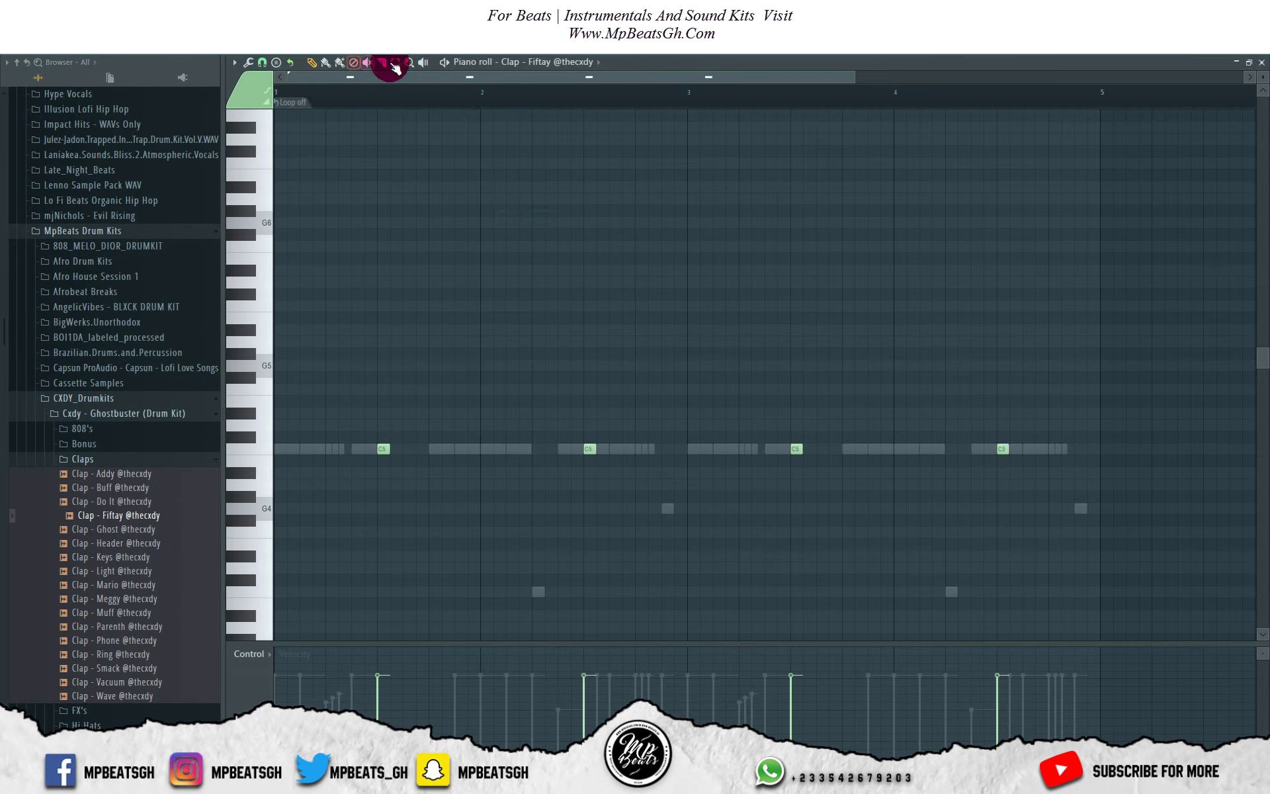
click(317, 64)
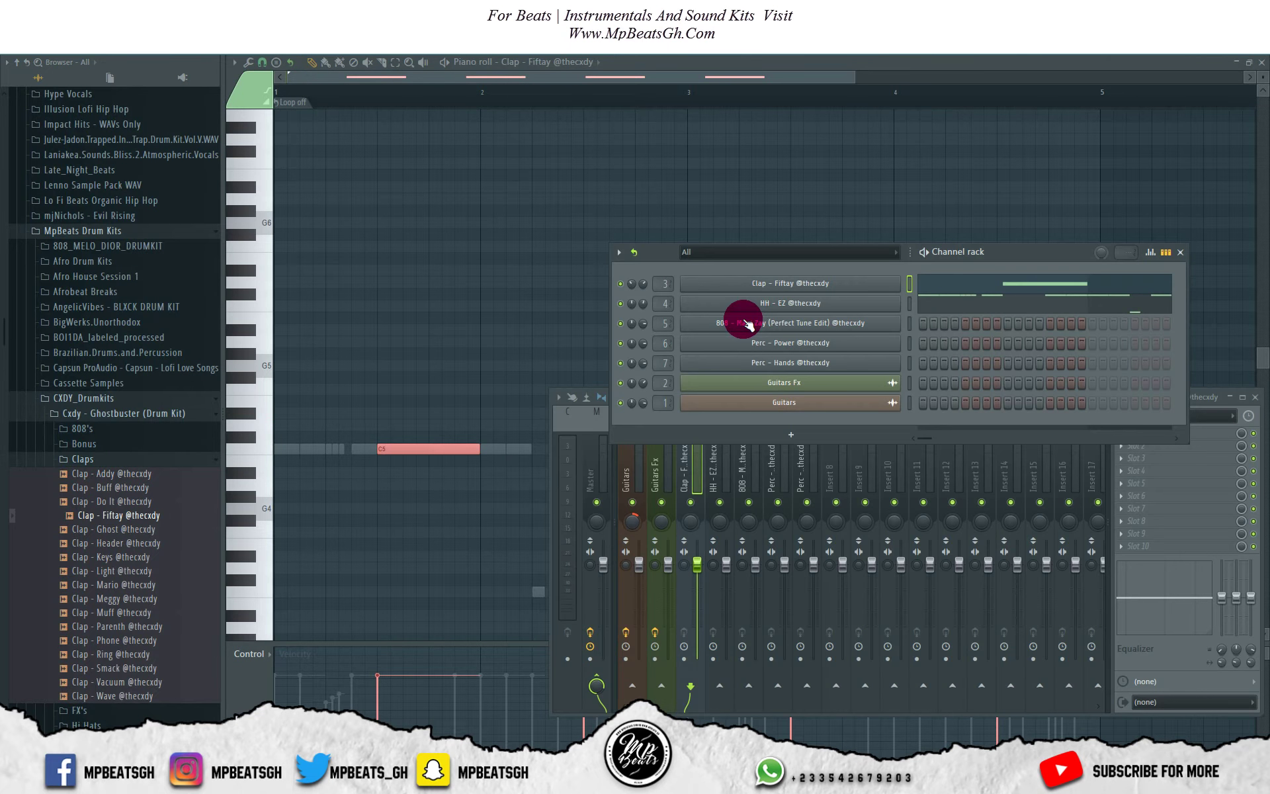
Play the beat and lower the Clap - Fiftay channel's volume in the channel rack
key(space)
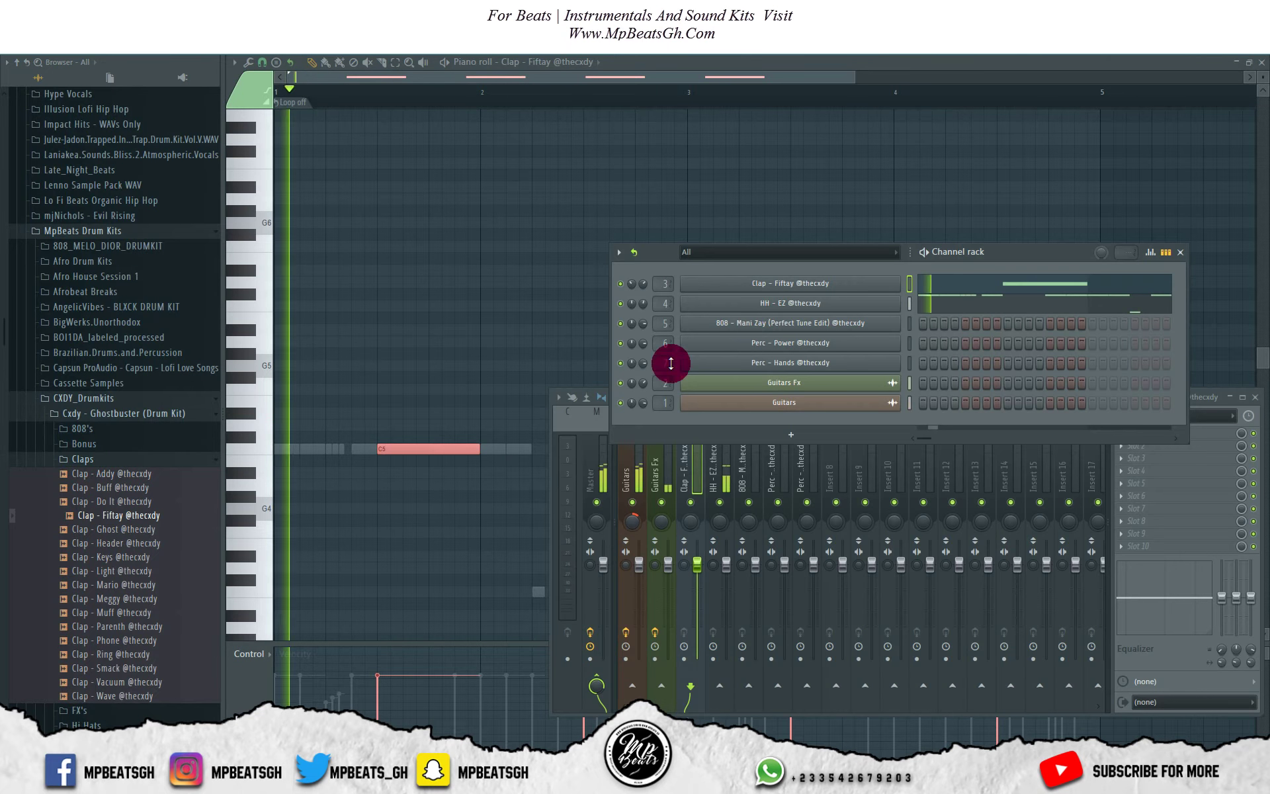
right_click(637, 288)
click(646, 294)
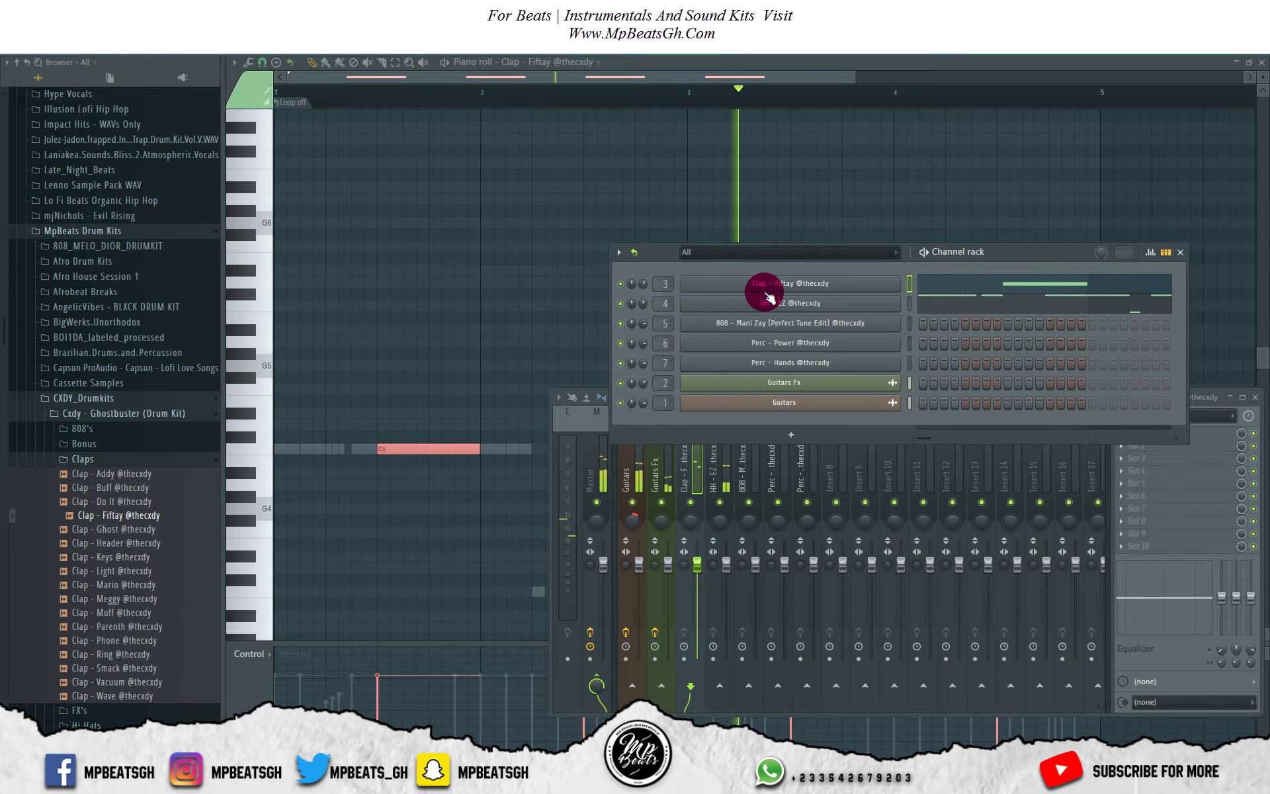
drag(644, 285, 644, 297)
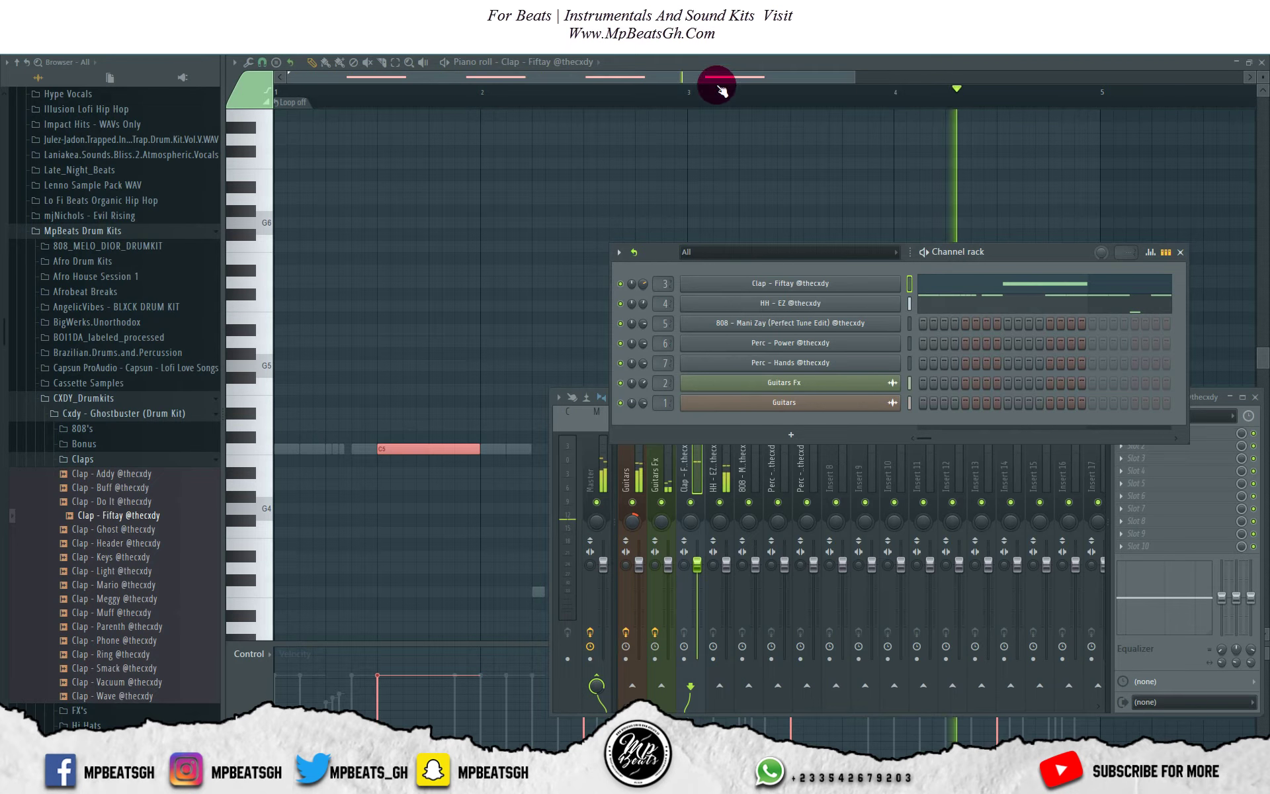
click(750, 75)
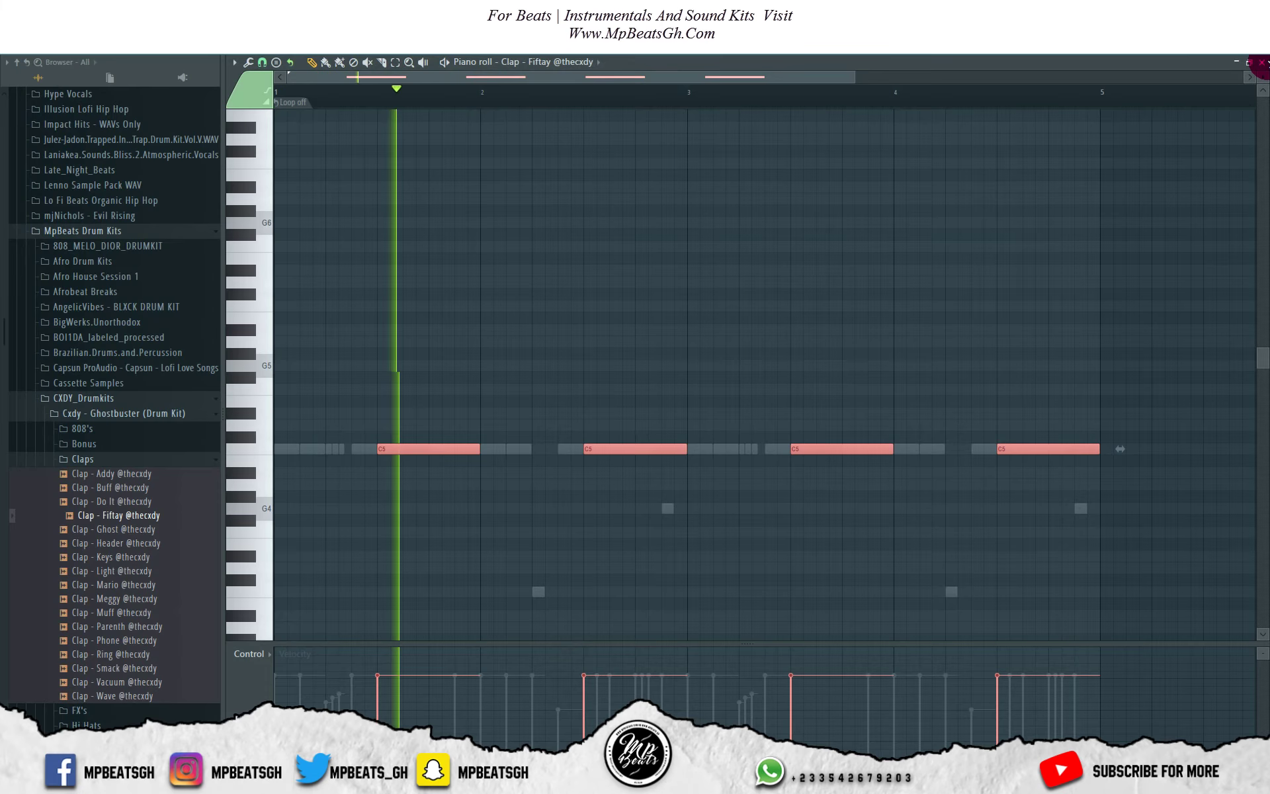
Add Fruity PanOMatic to the HH - EZ mixer track and audition that track soloed
key(F7)
click(720, 483)
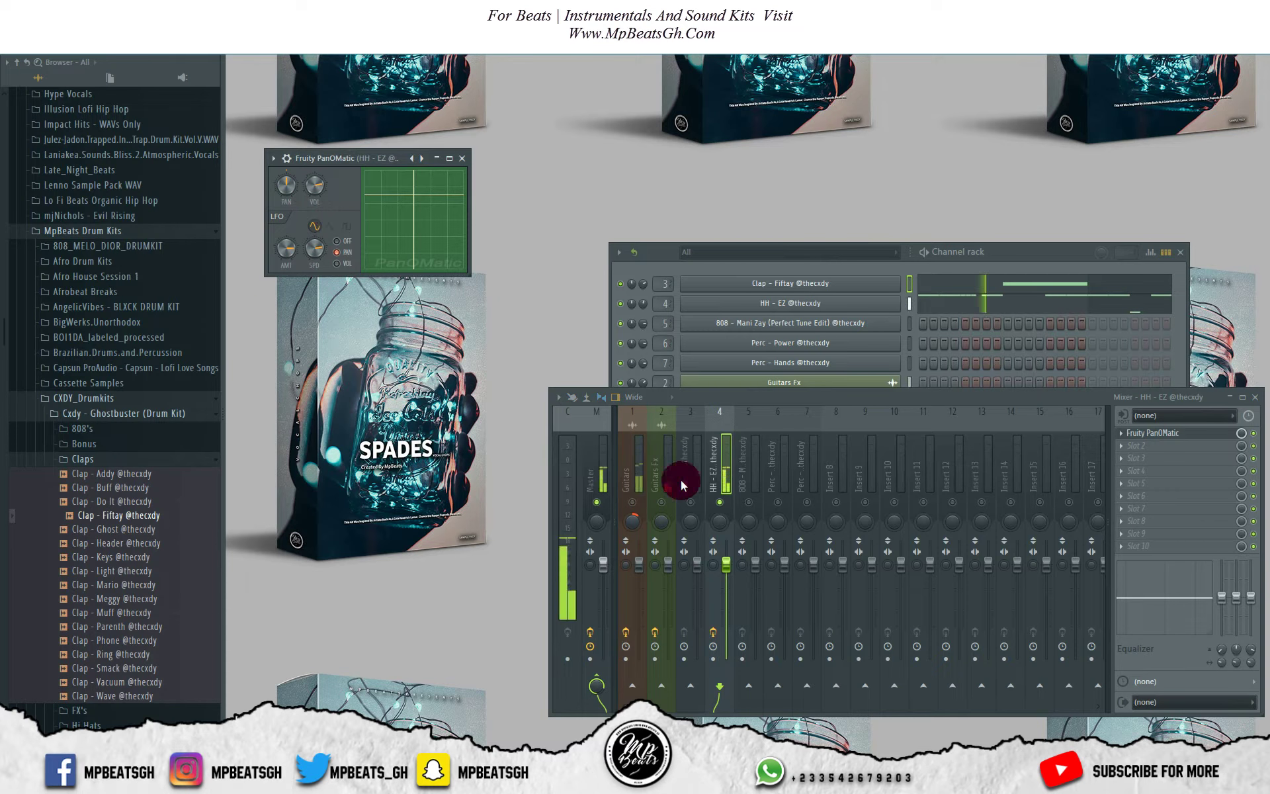
key(space)
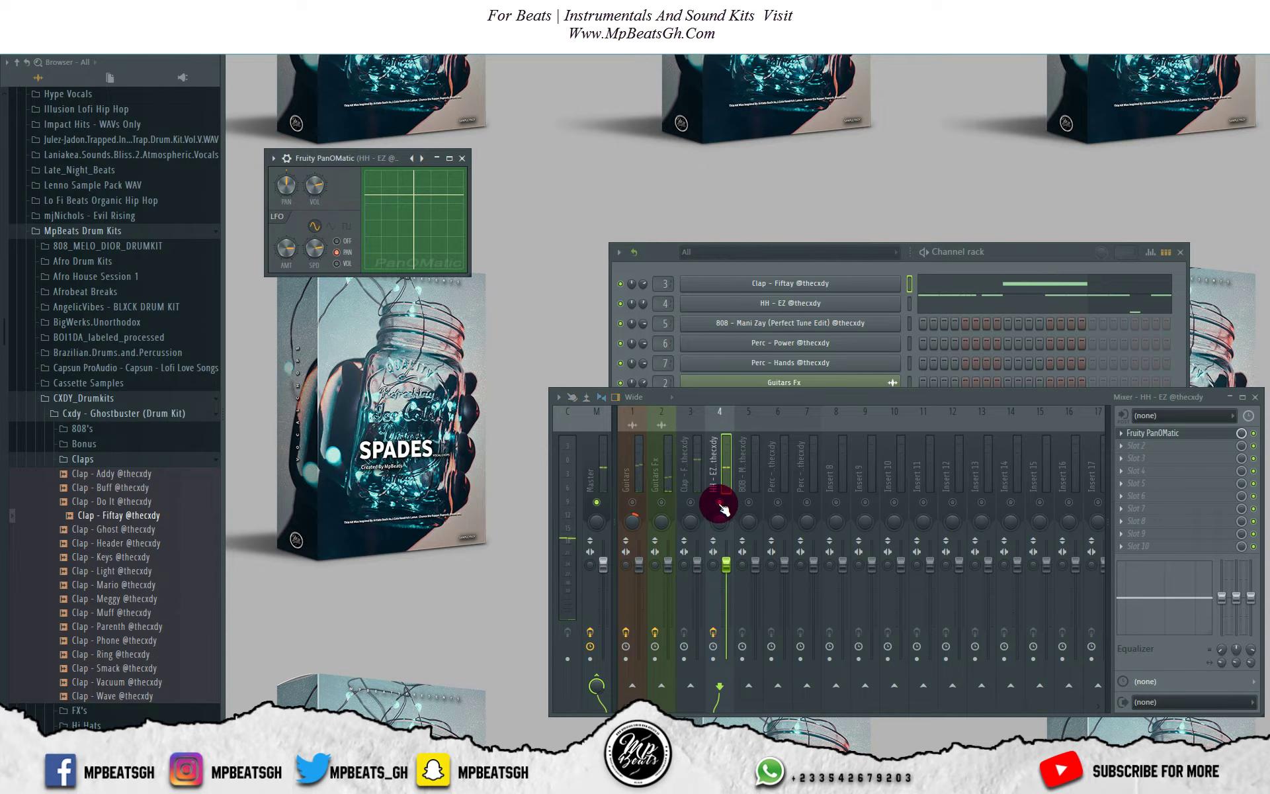
Hide the browser, close the Fruity PanOMatic window, and arrange the channel rack above the mixer
drag(1026, 252, 629, 180)
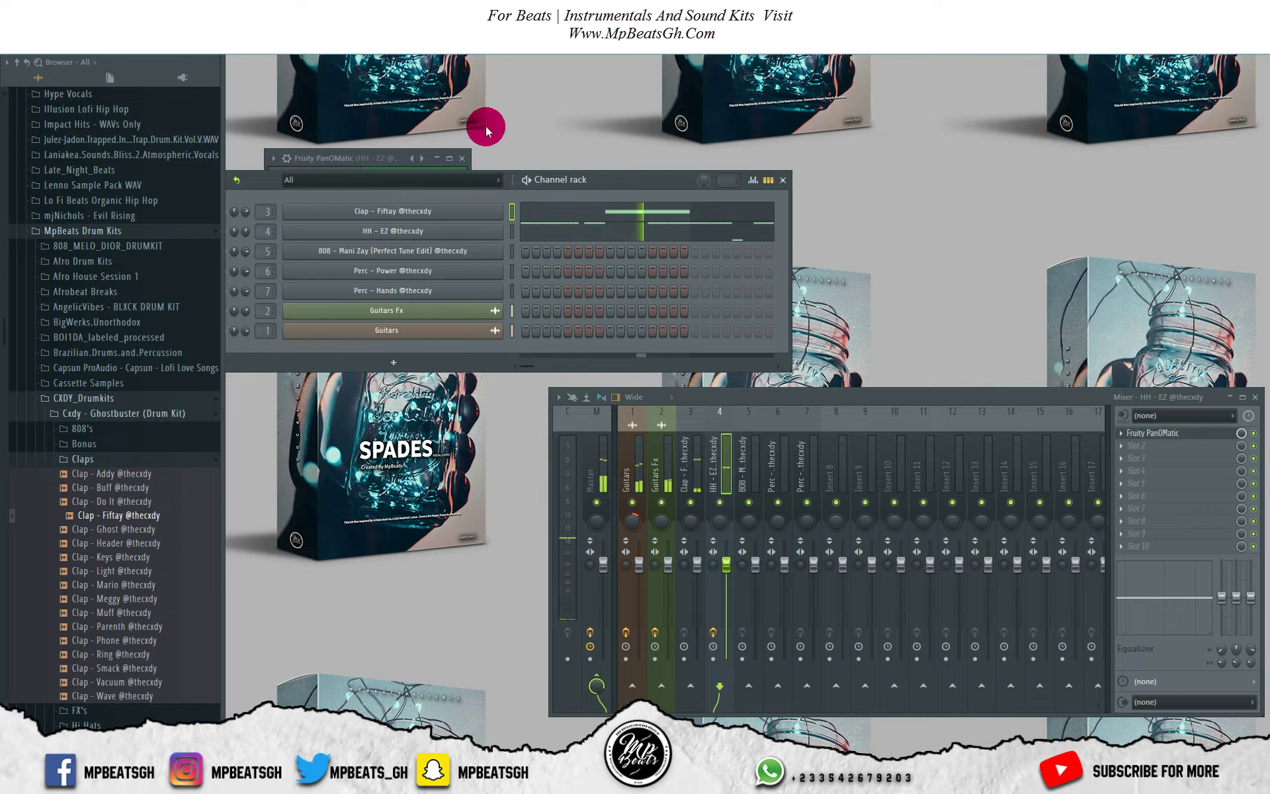
key(alt+F8)
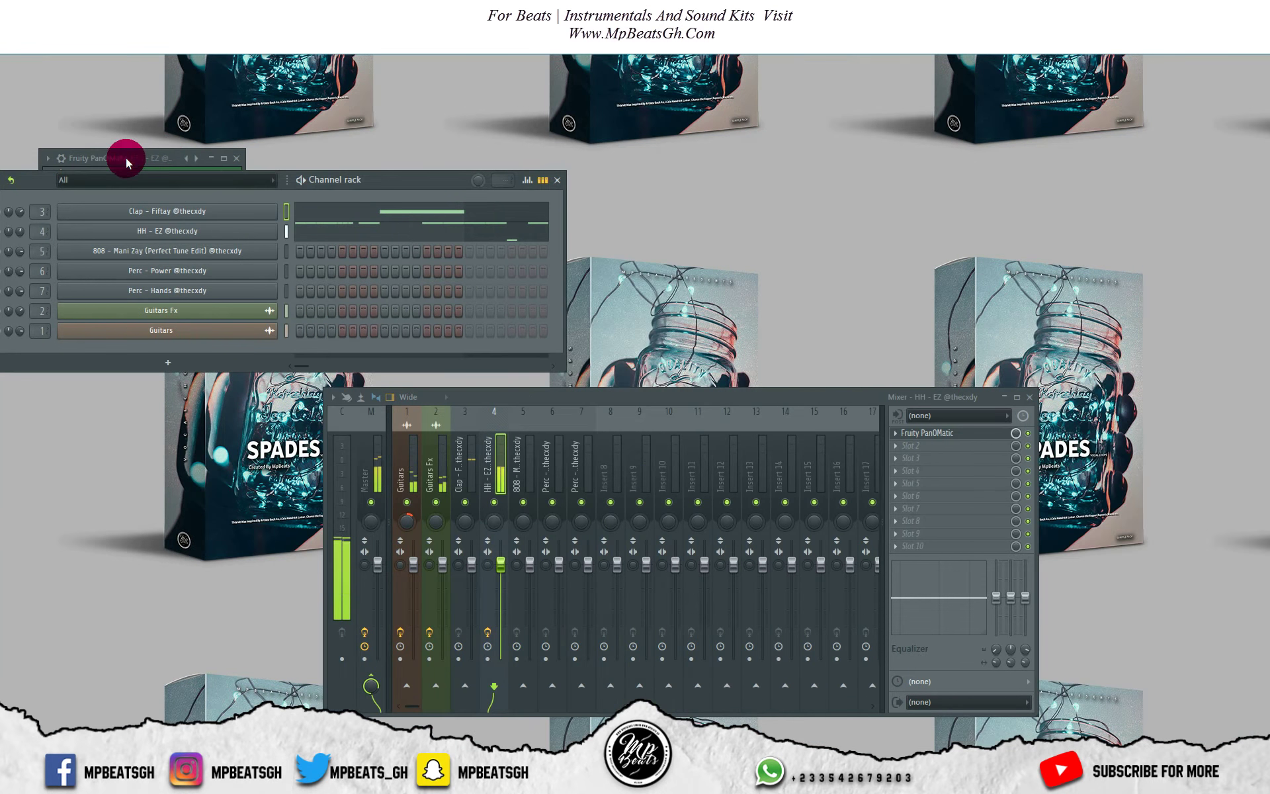
drag(207, 158, 866, 162)
click(896, 162)
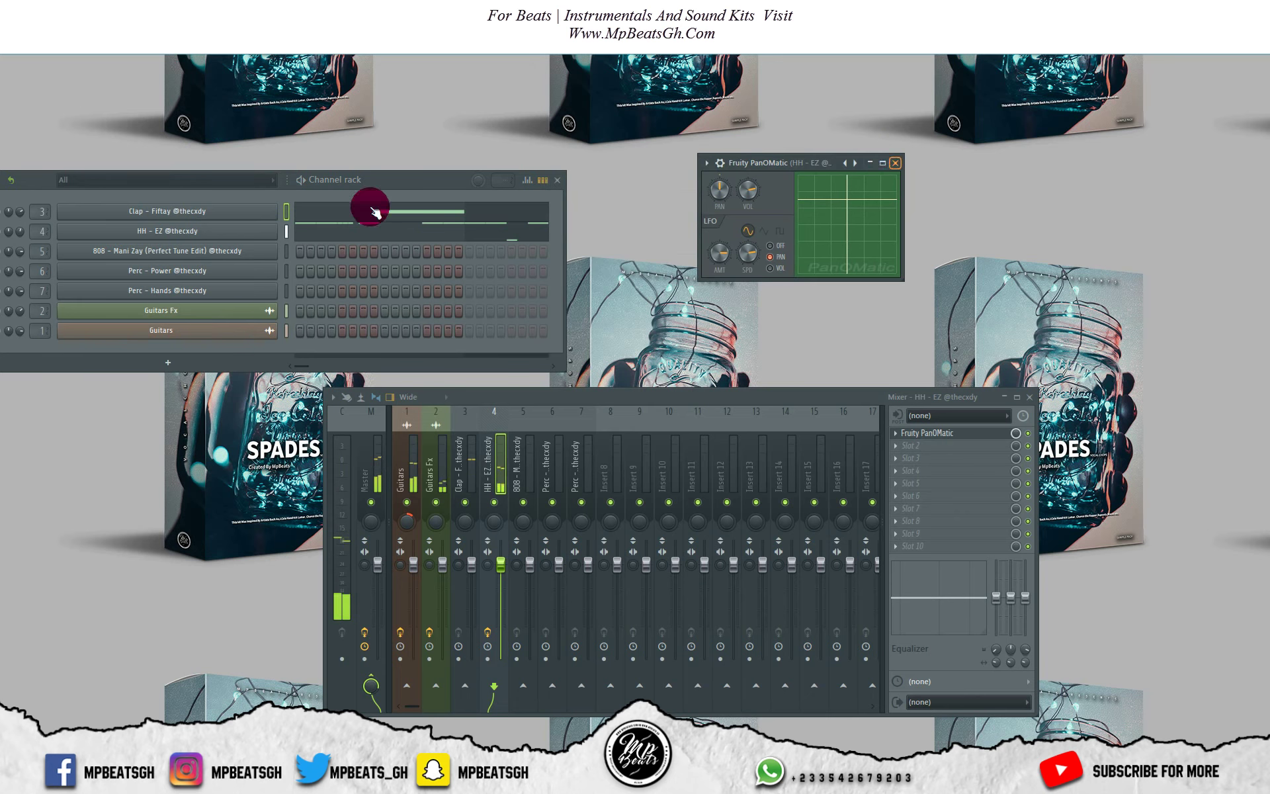
drag(397, 184, 643, 199)
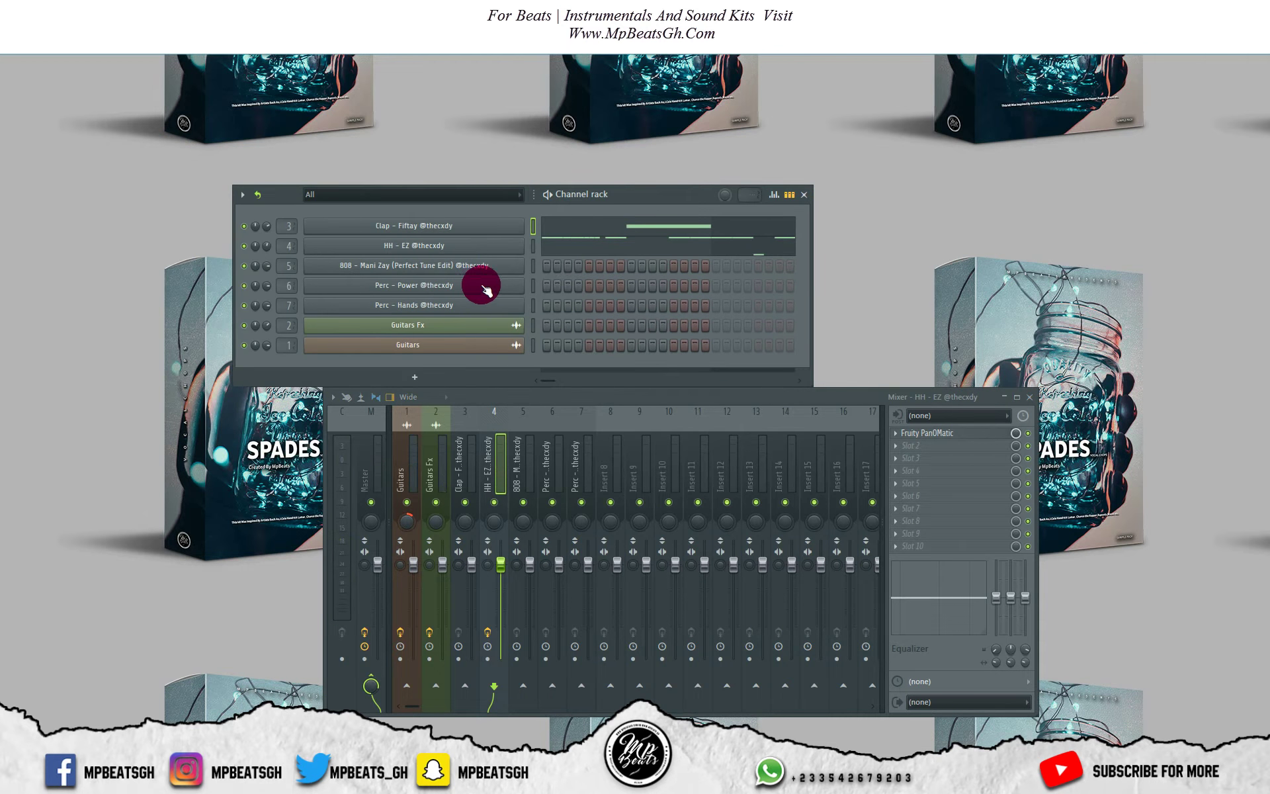
Open Perc - Power in the piano roll and try a C5 hit half a beat into bar 1 during playback
click(485, 285)
right_click(513, 284)
click(562, 285)
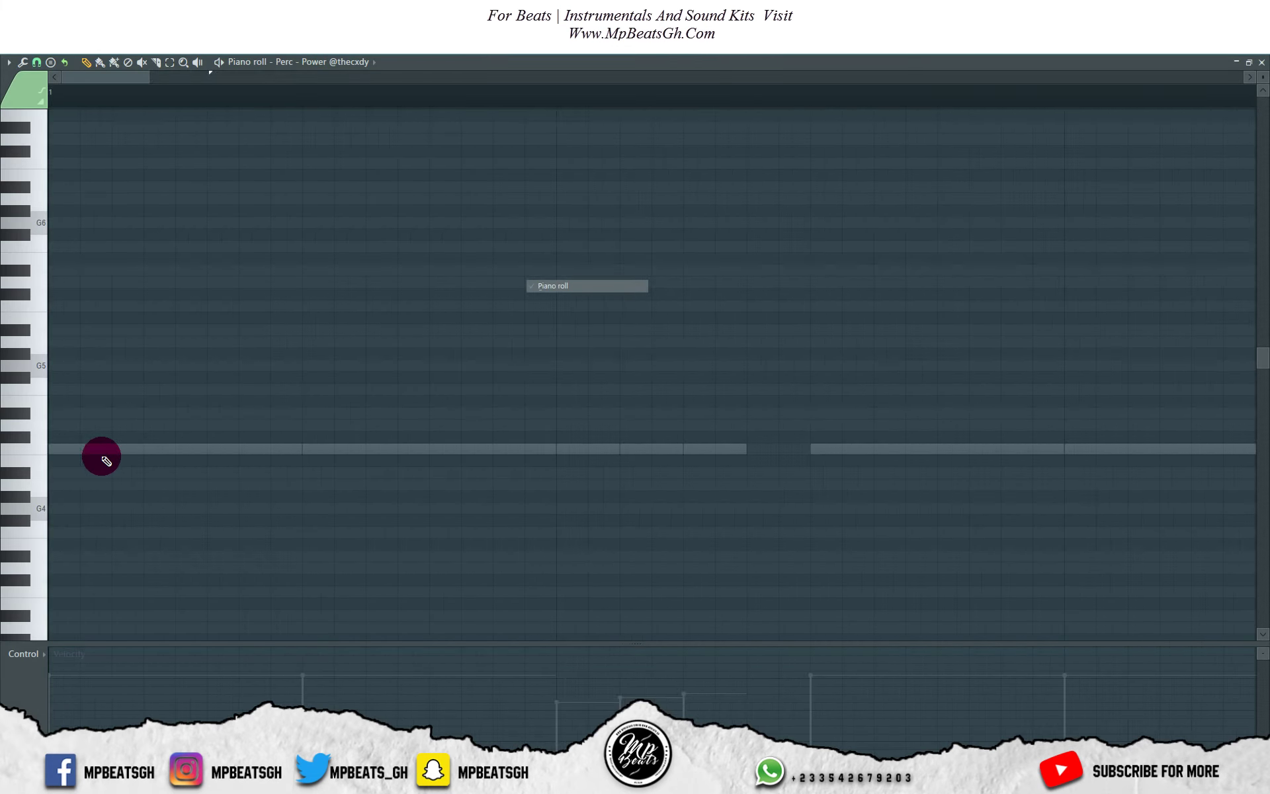
key(space)
key(space)
click(75, 451)
key(space)
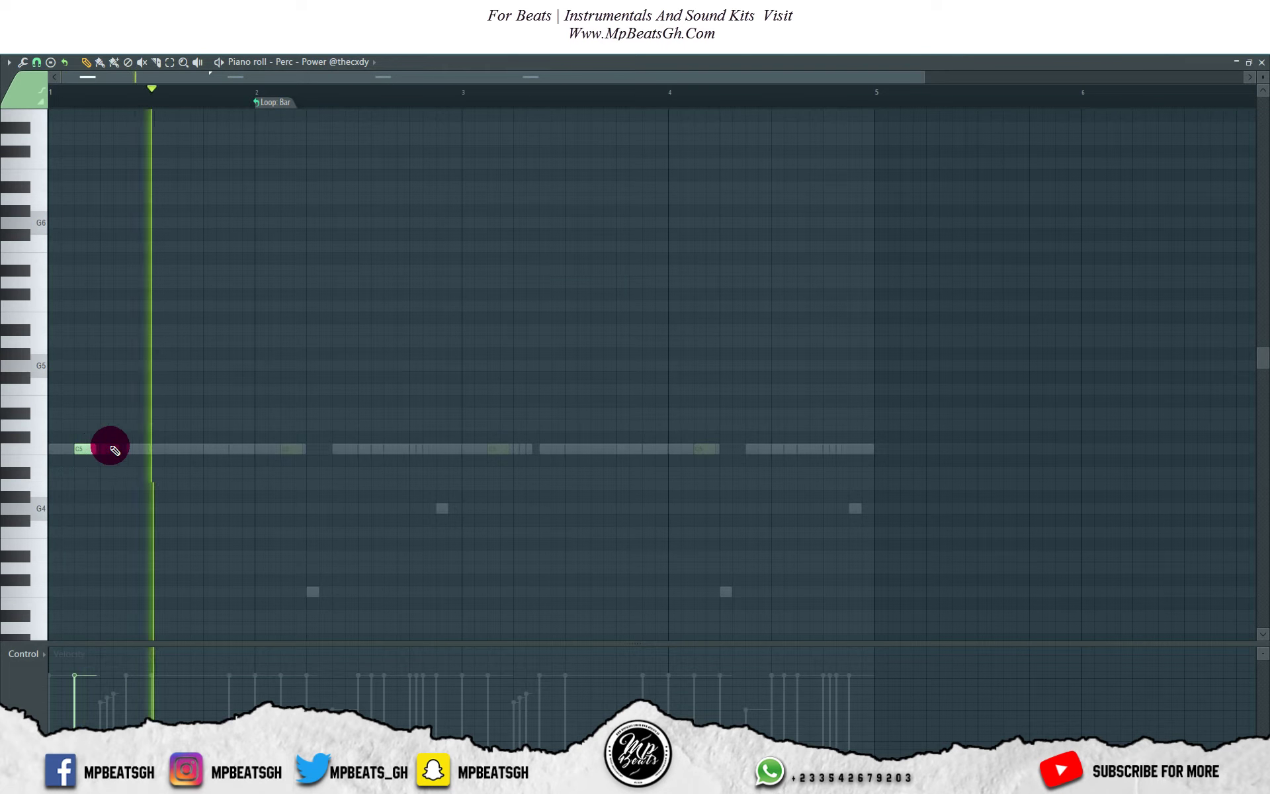
Place Perc - Power hits on beat 2 and half a beat after it in bar 1, and delete the earlier hit
key(space)
key(space)
click(104, 449)
key(space)
click(130, 450)
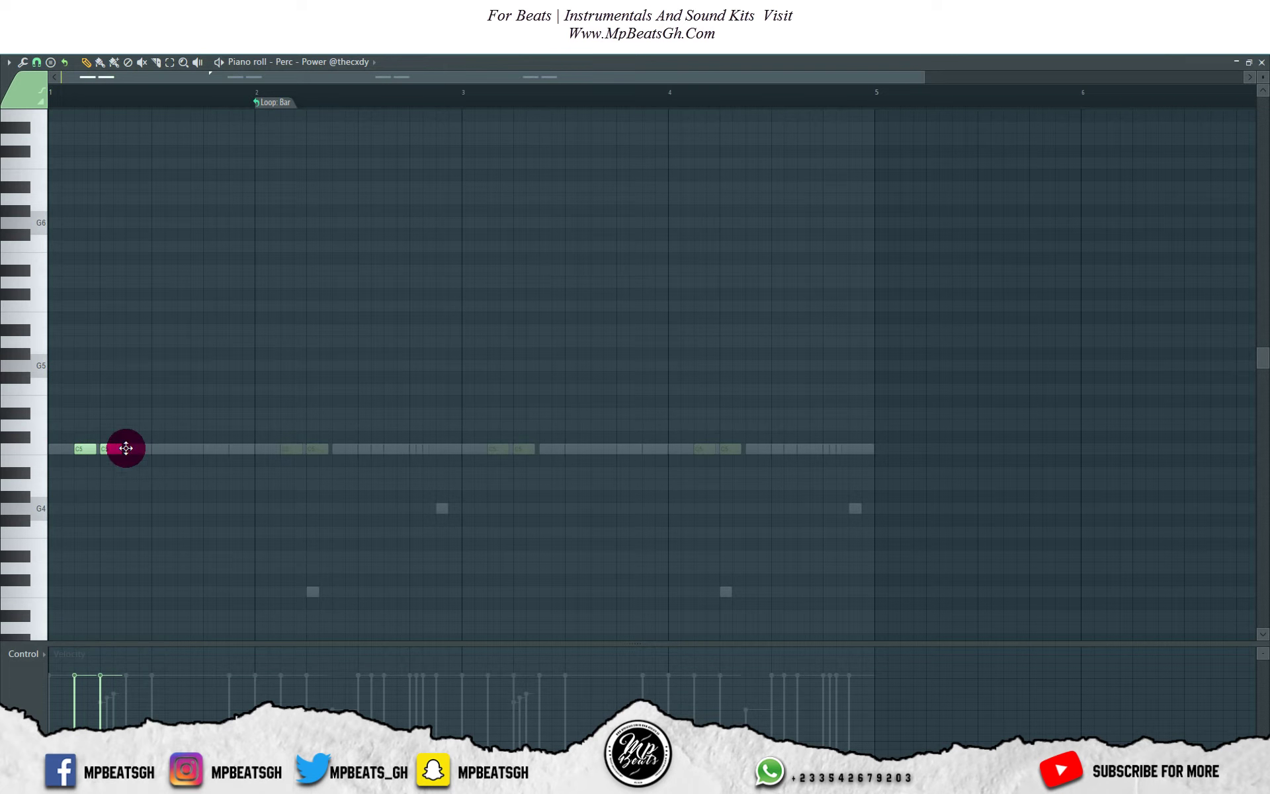
key(space)
drag(126, 448, 123, 448)
right_click(82, 448)
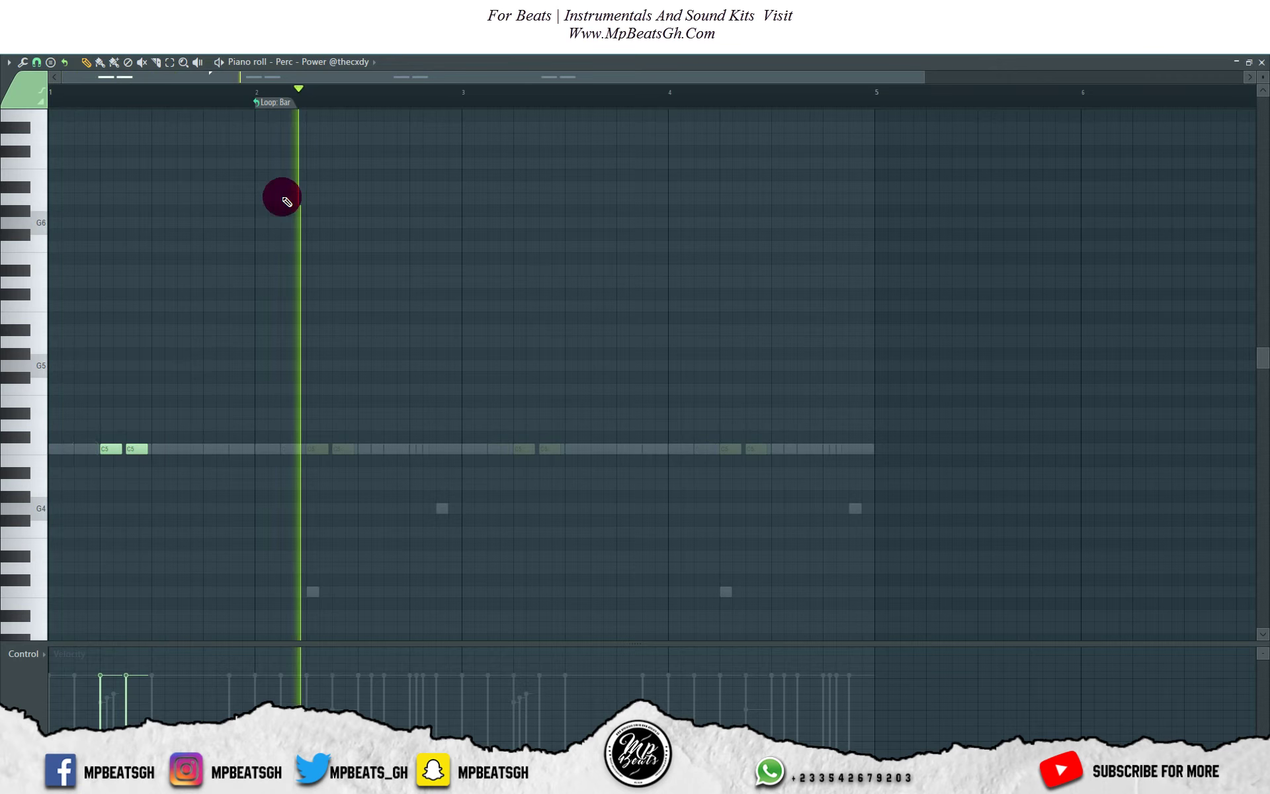
Burn the Perc - Power loop to the pattern and delete its hits from bars 2 and 4
right_click(262, 102)
click(276, 216)
key(space)
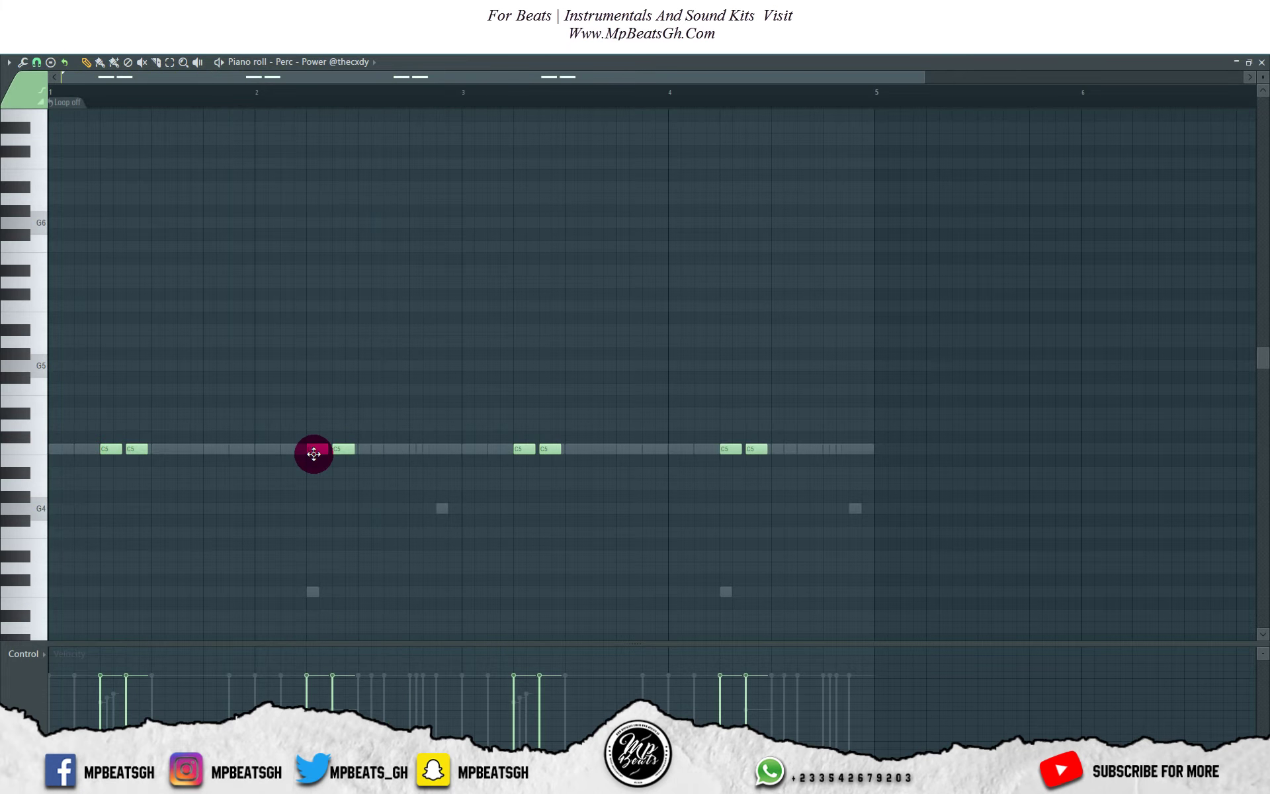
right_click(343, 449)
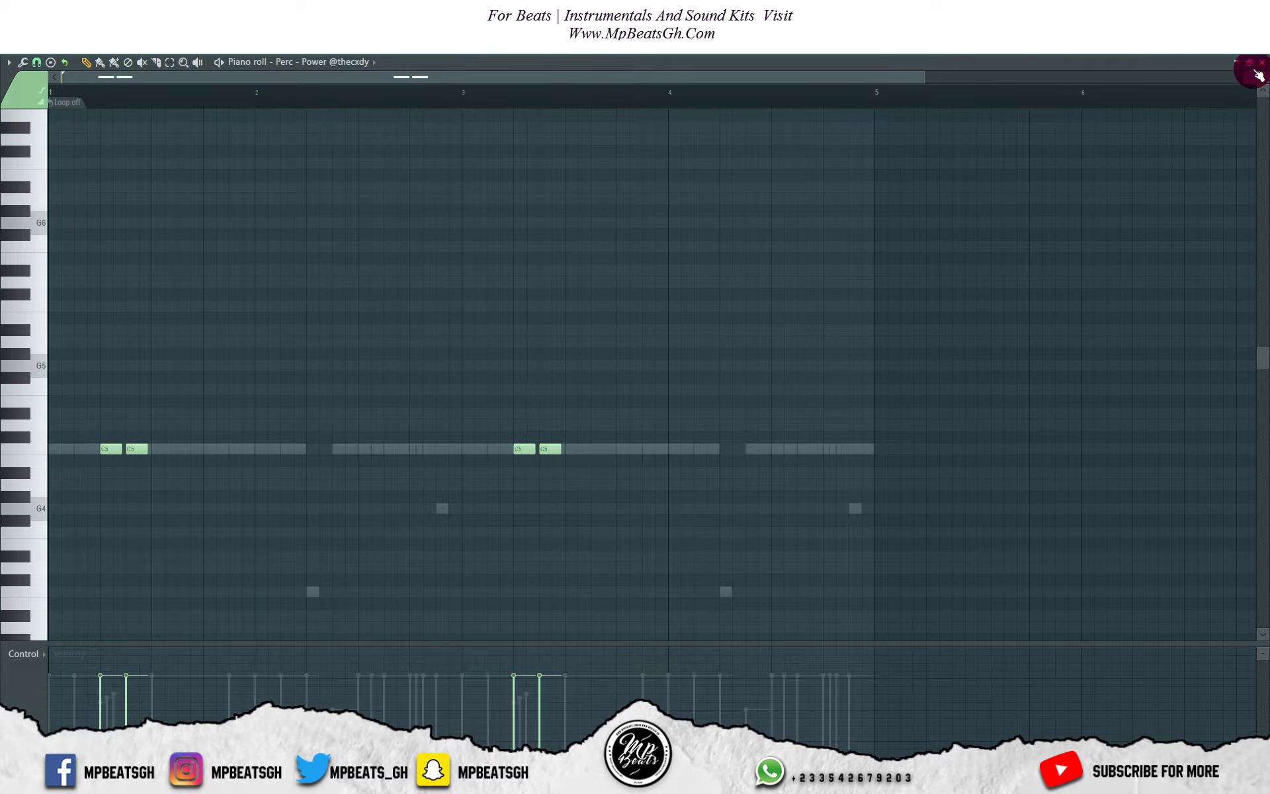
Close the Perc - Power piano roll, open Perc - Hands in the piano roll and place a C5 hit half a beat into bar 1
click(1261, 64)
click(426, 308)
click(210, 378)
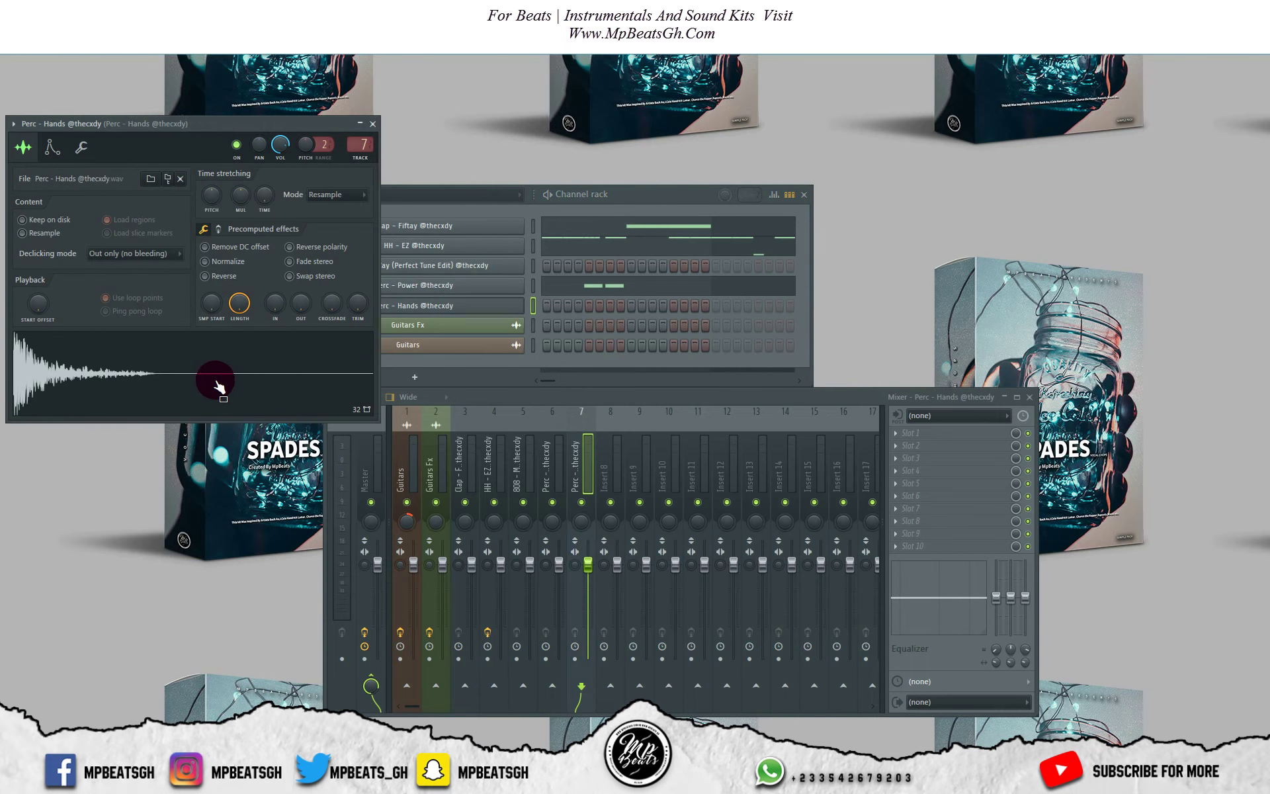
key(F7)
click(84, 448)
key(space)
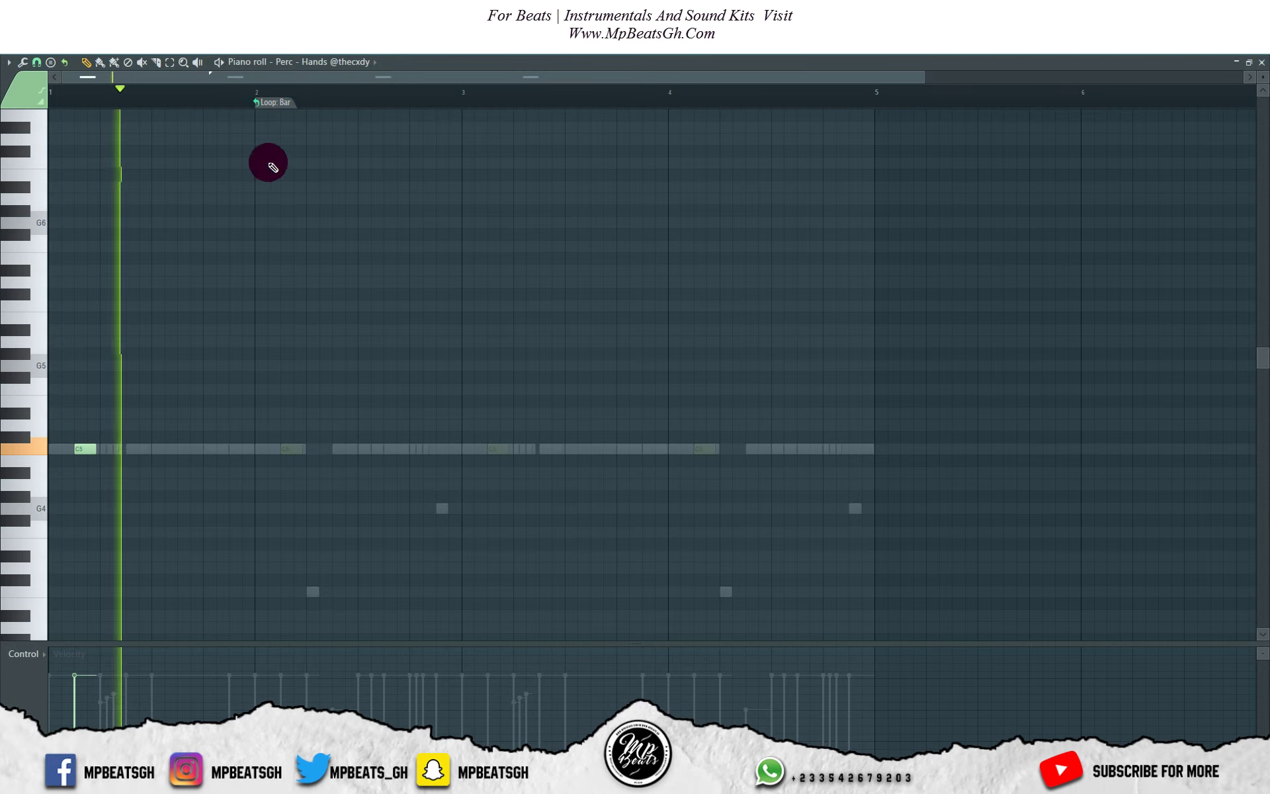
Burn the bar-long Perc - Hands loop to the pattern as real notes
click(278, 106)
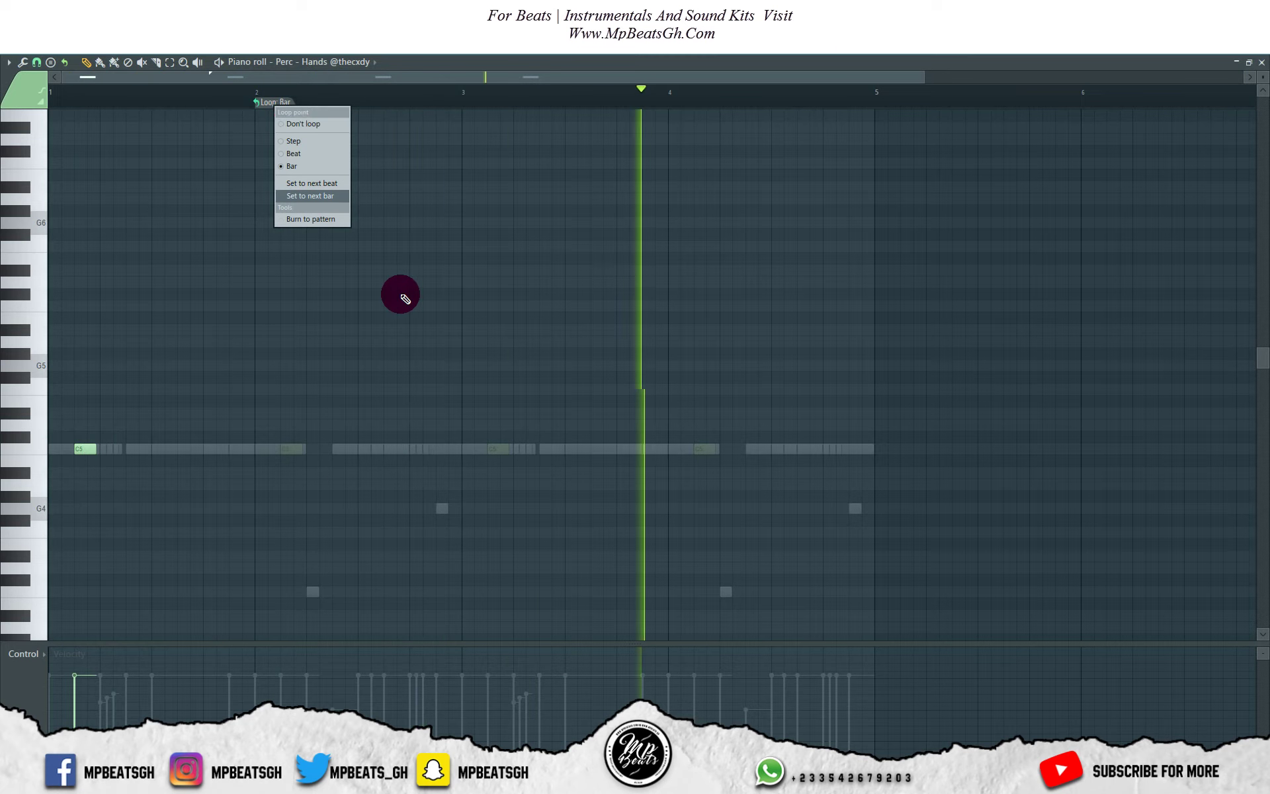
click(310, 219)
key(space)
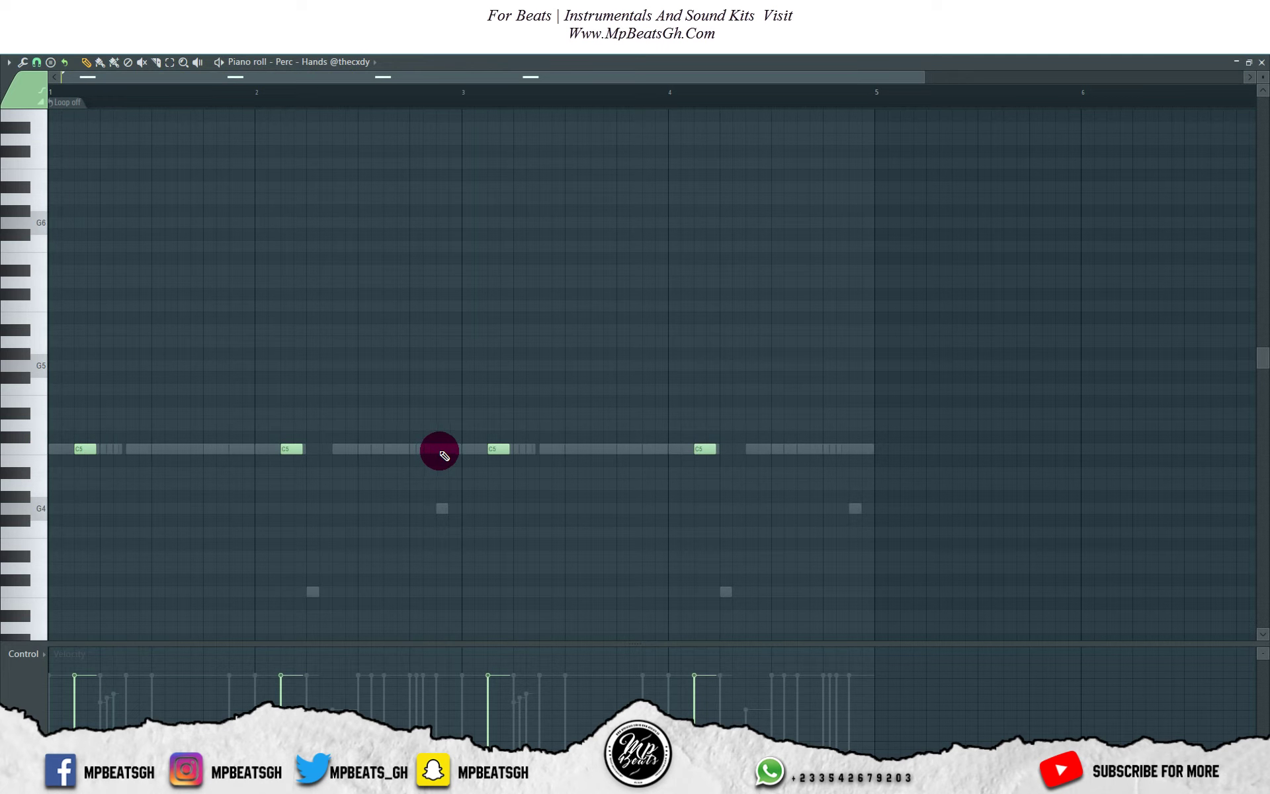
click(441, 450)
key(space)
right_click(447, 449)
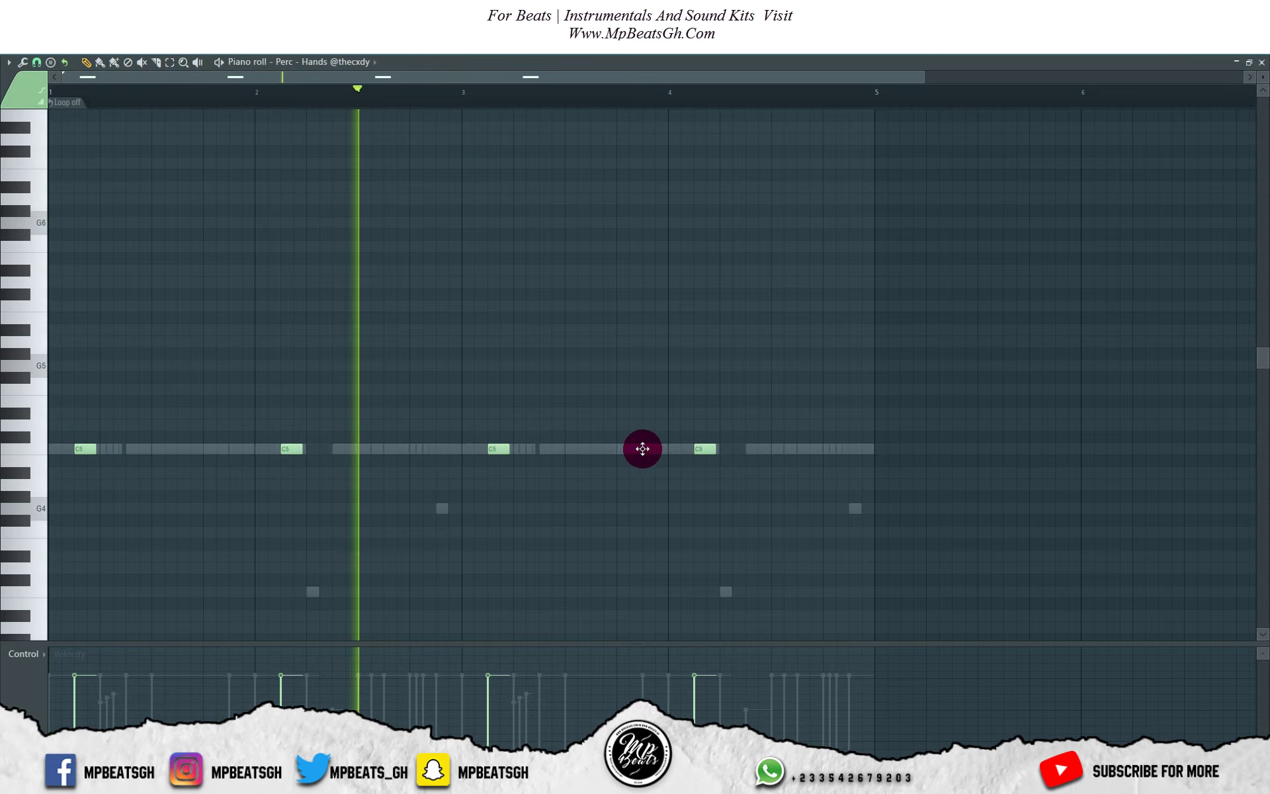
Add a Perc - Hands hit half a beat after beat 4 in bar 3 and three quick hits from beat 4 of bar 4
click(655, 450)
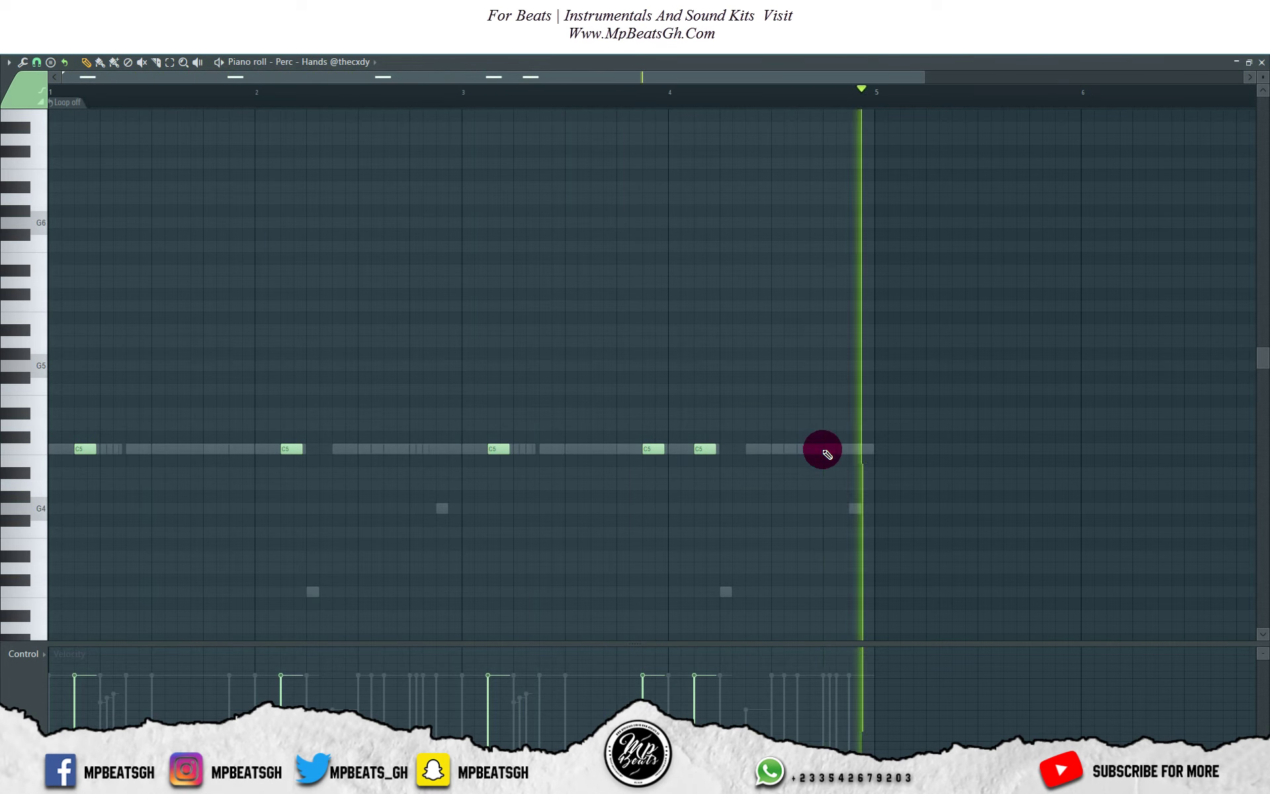
key(space)
click(831, 448)
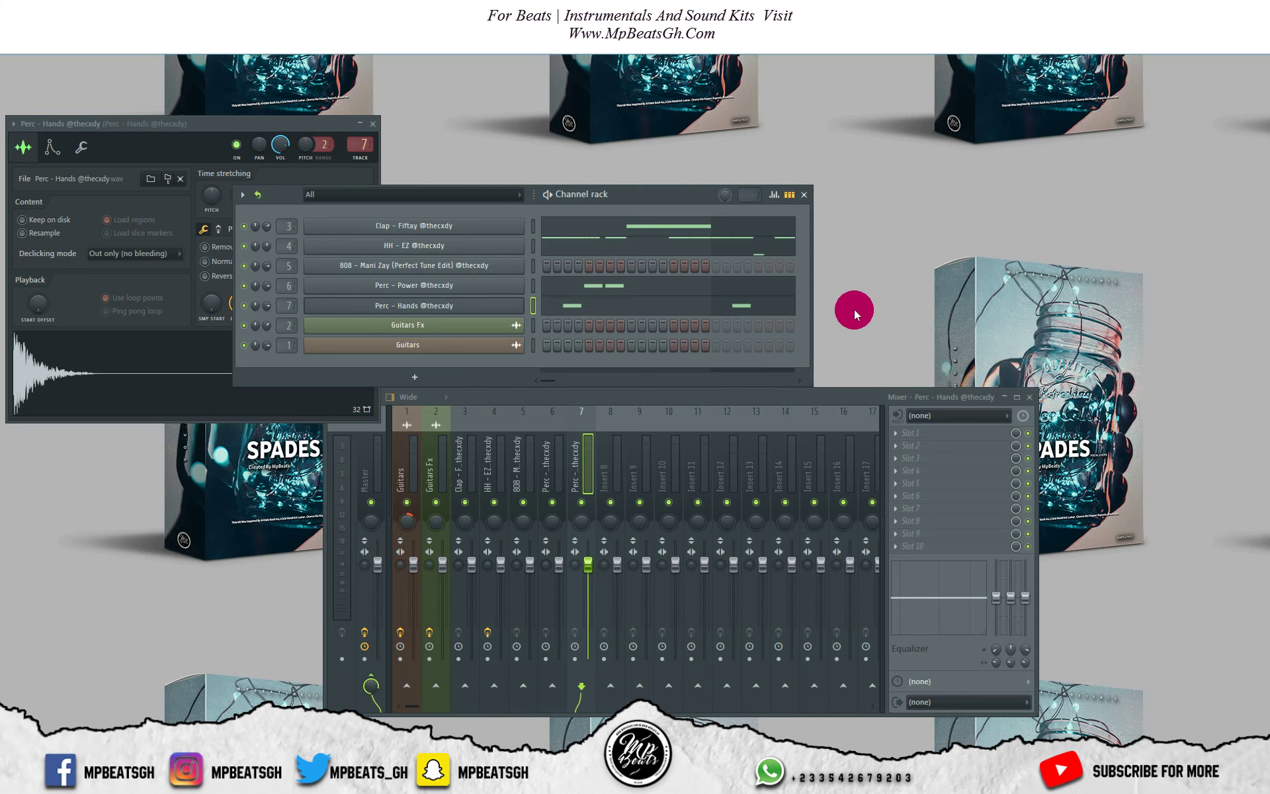
Play the pattern, close the Perc - Hands sampler window, and reposition the mixer and channel rack in the centre of the workspace
key(space)
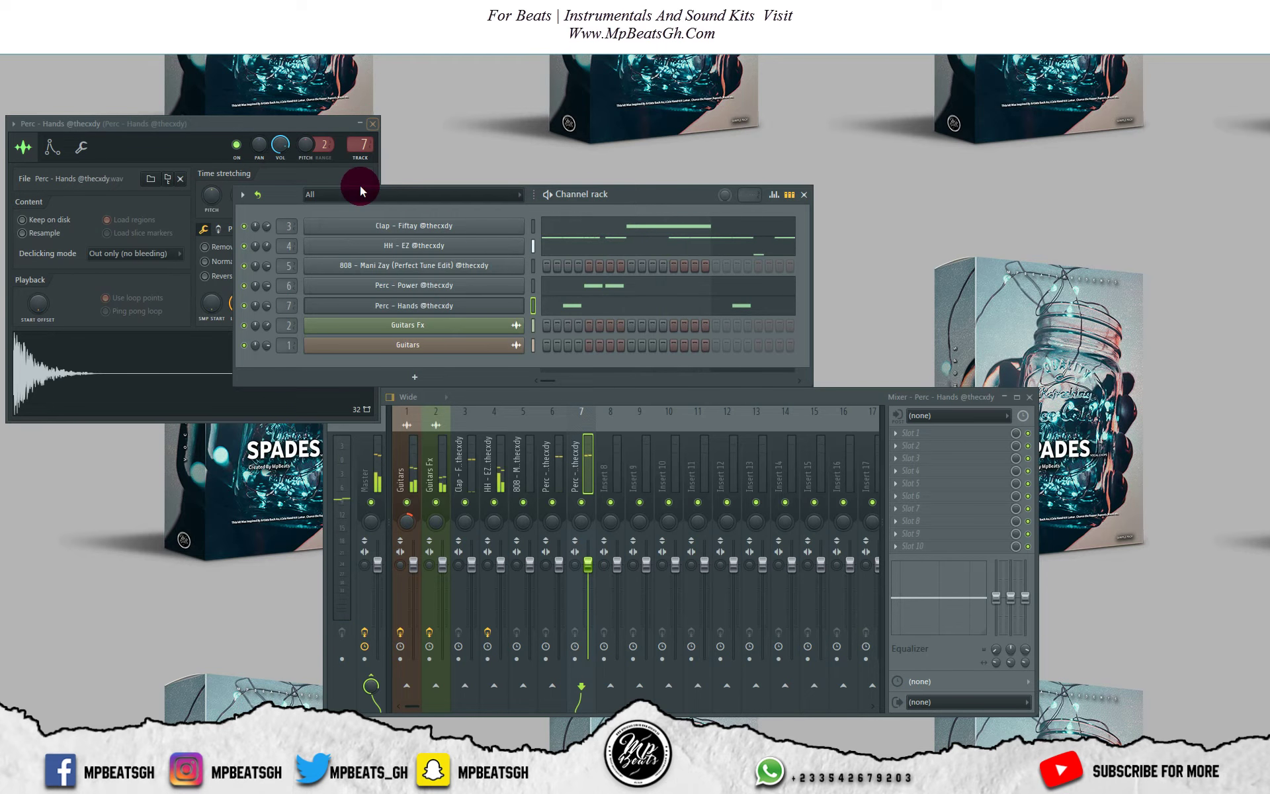
click(413, 305)
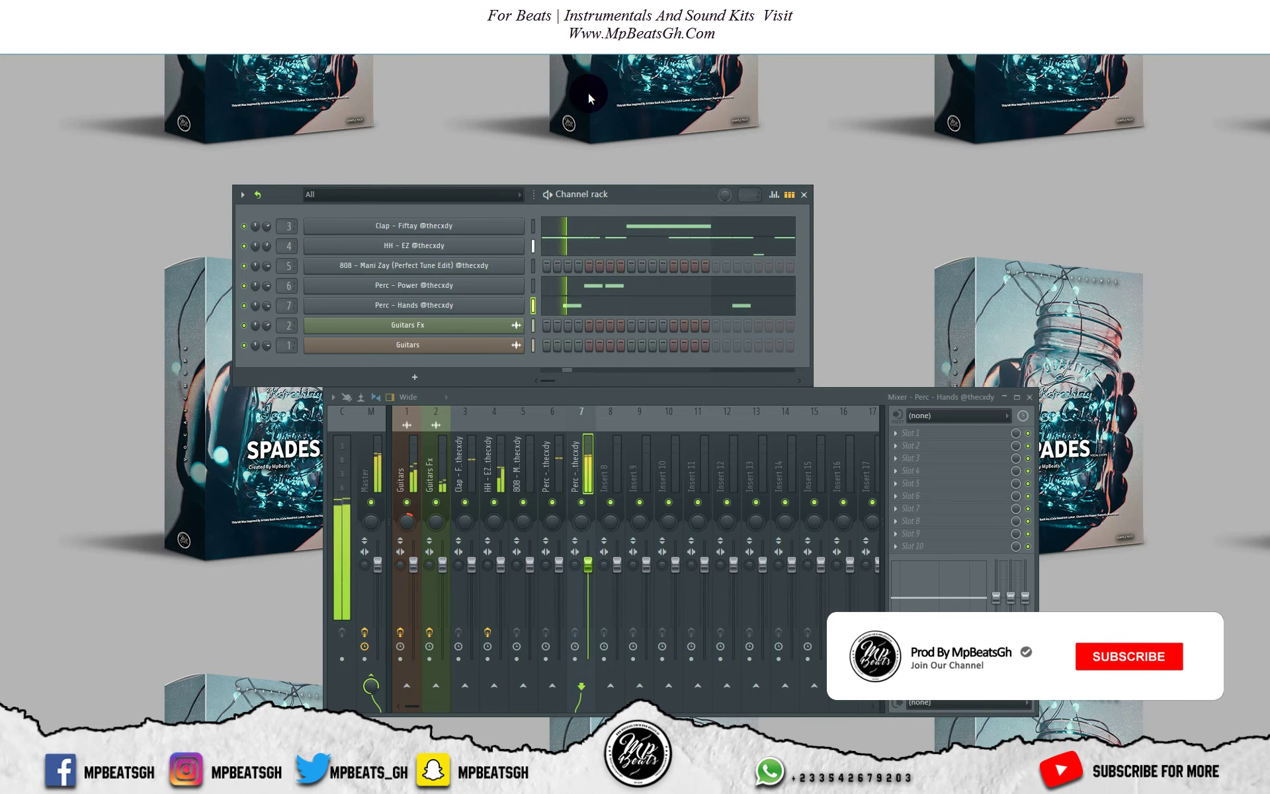
click(573, 128)
click(751, 114)
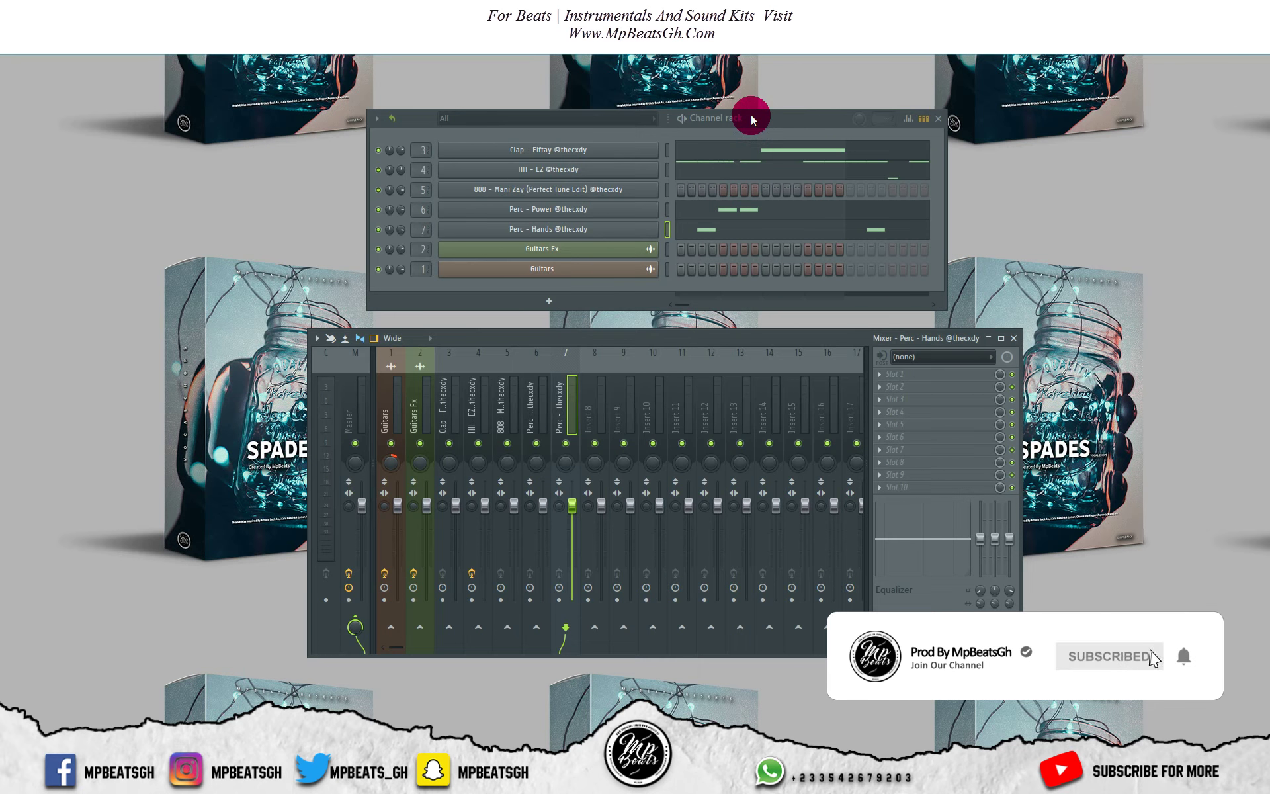
Open the 808 - Mani Zay channel in the piano roll and place a short F5 note at the start of bar 1
click(621, 190)
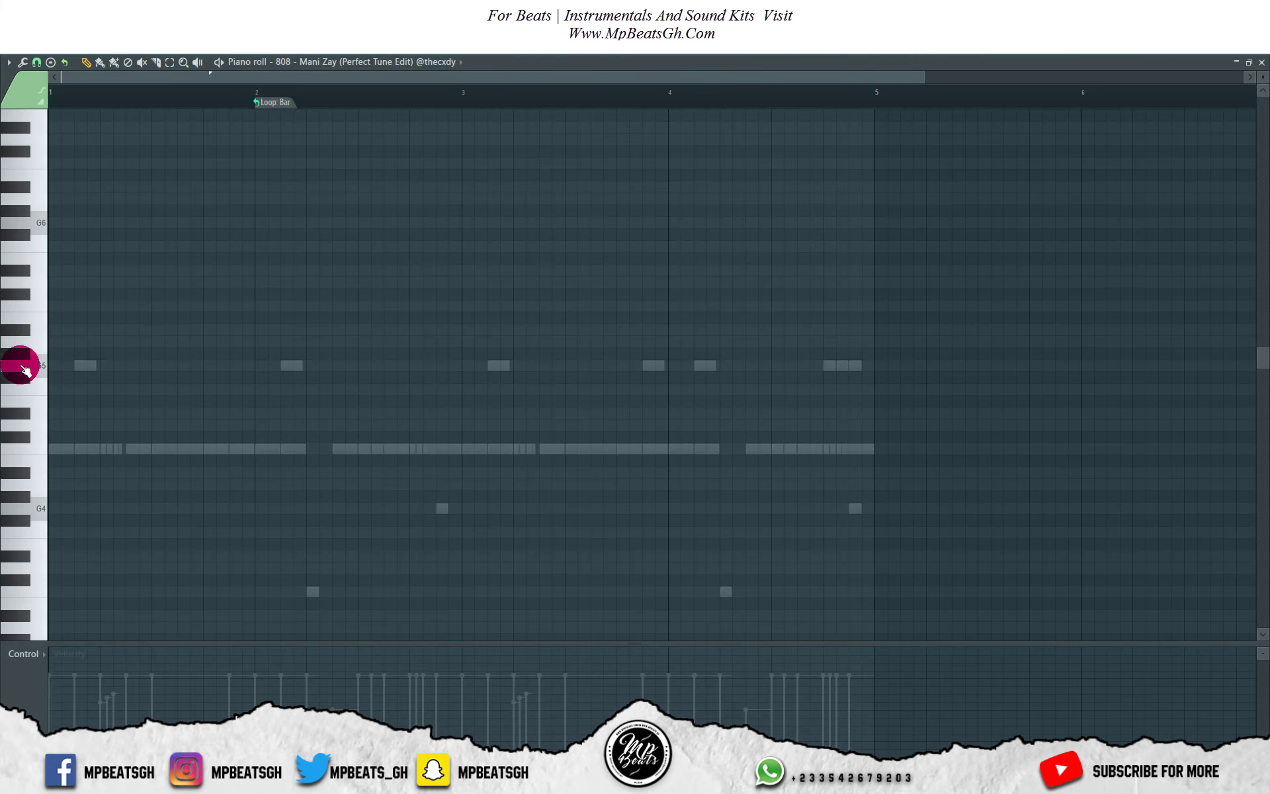
click(57, 366)
key(space)
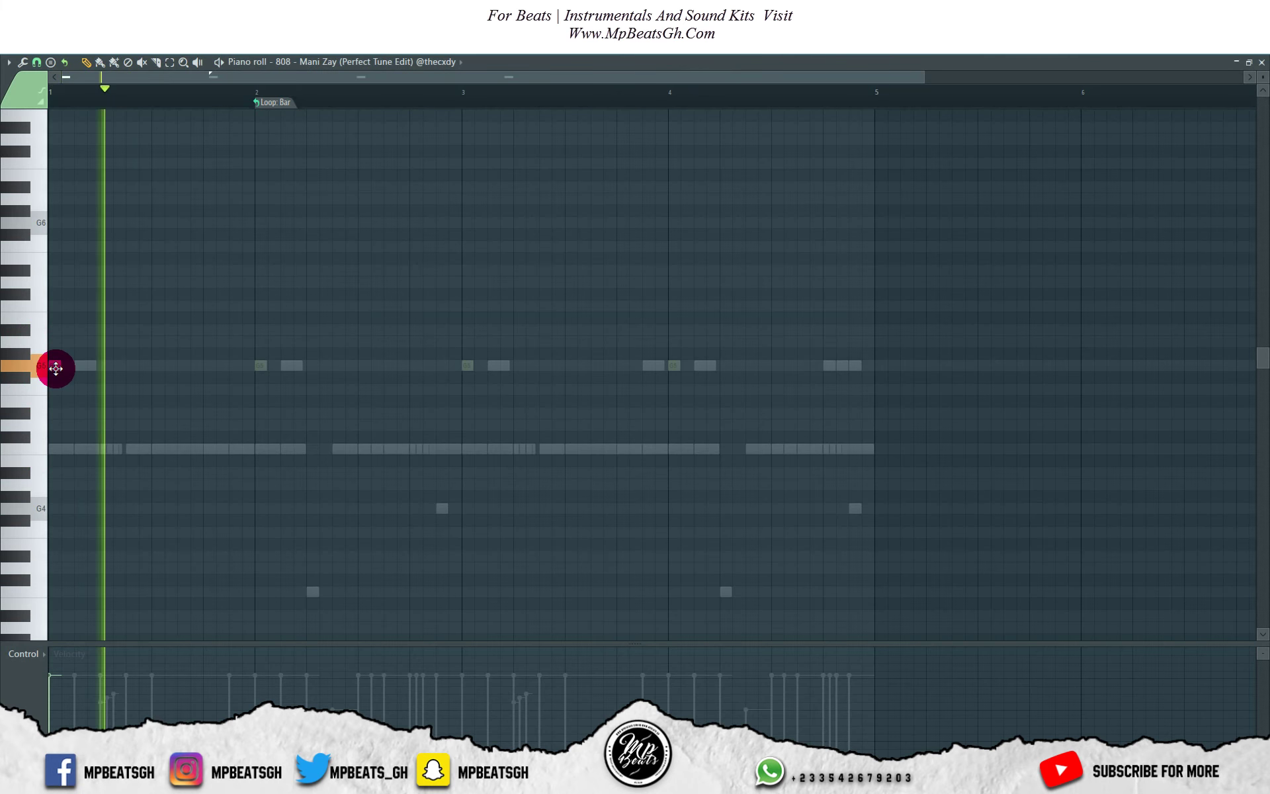
key(space)
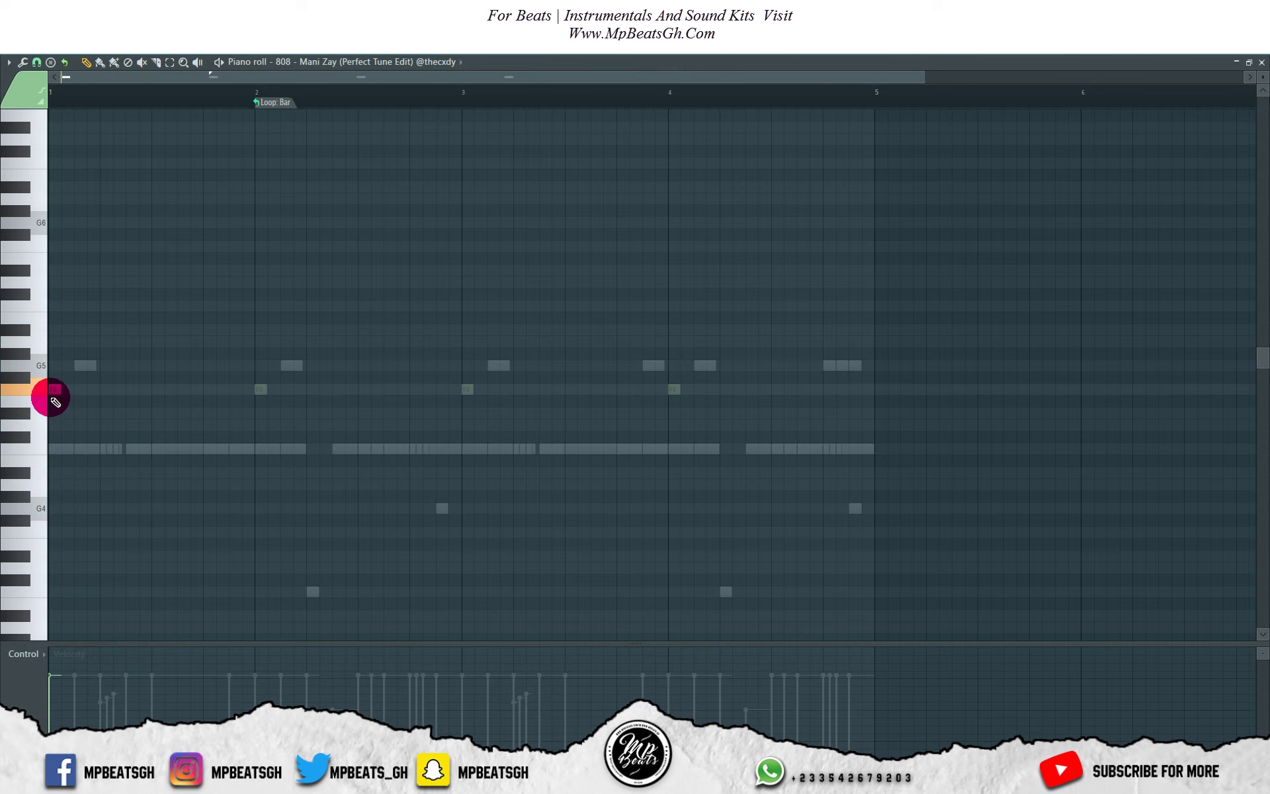
key(space)
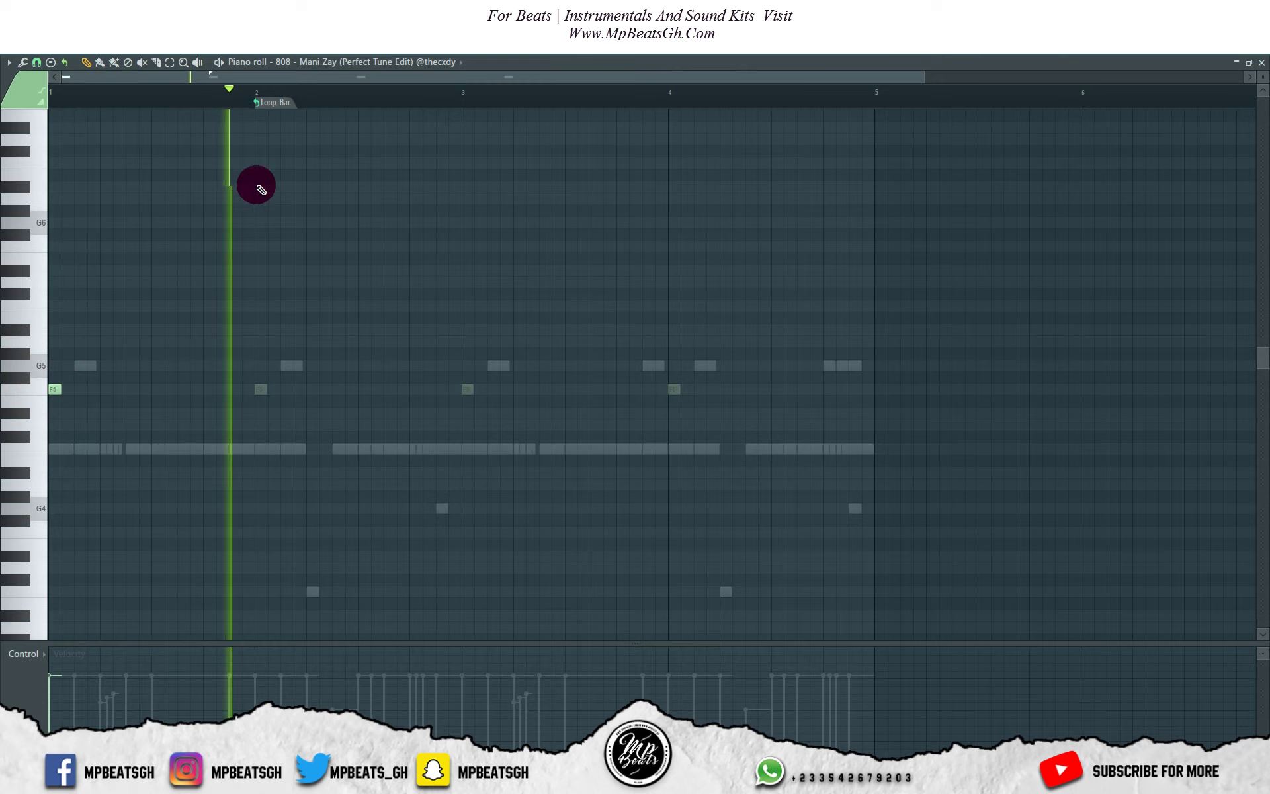
Burn the 808 loop to the pattern and keep only one-beat F5 notes at the starts of bars 1 and 3
click(284, 103)
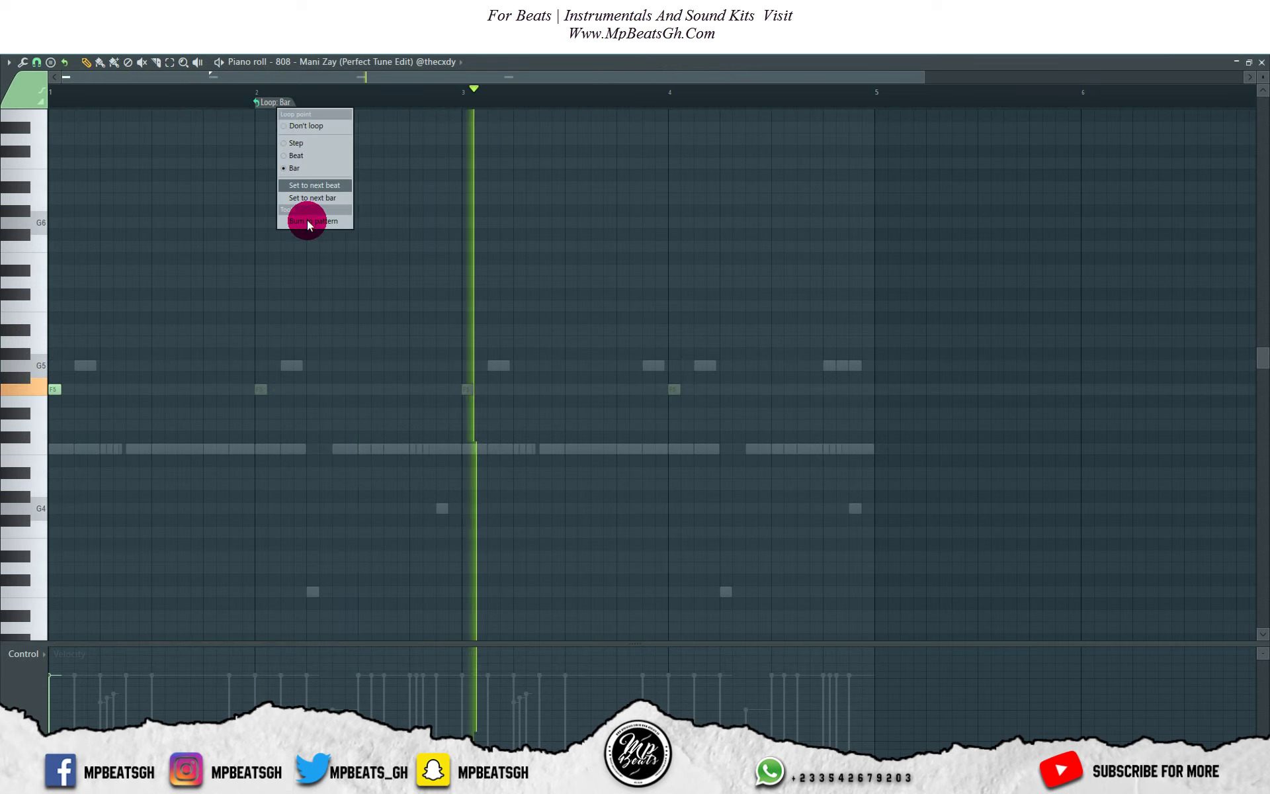
click(308, 225)
key(space)
right_click(261, 389)
drag(60, 390, 97, 395)
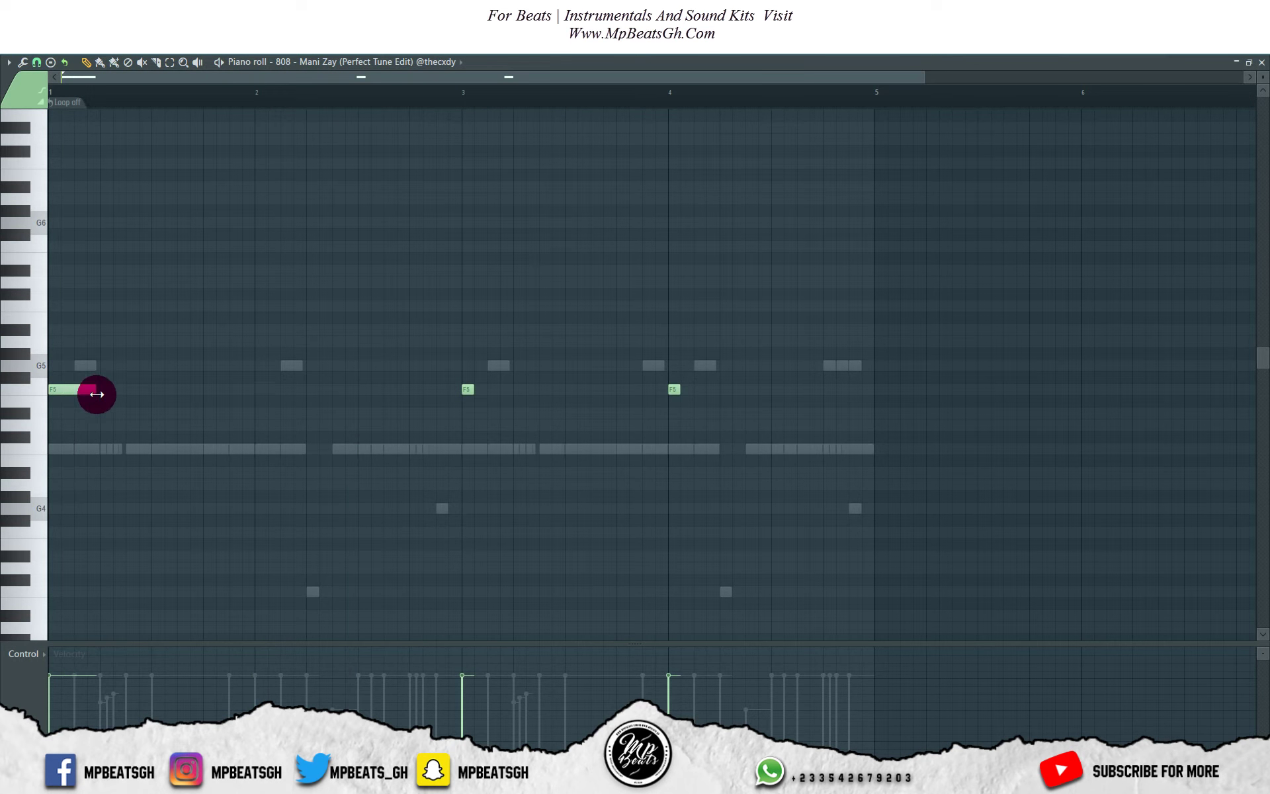
click(479, 390)
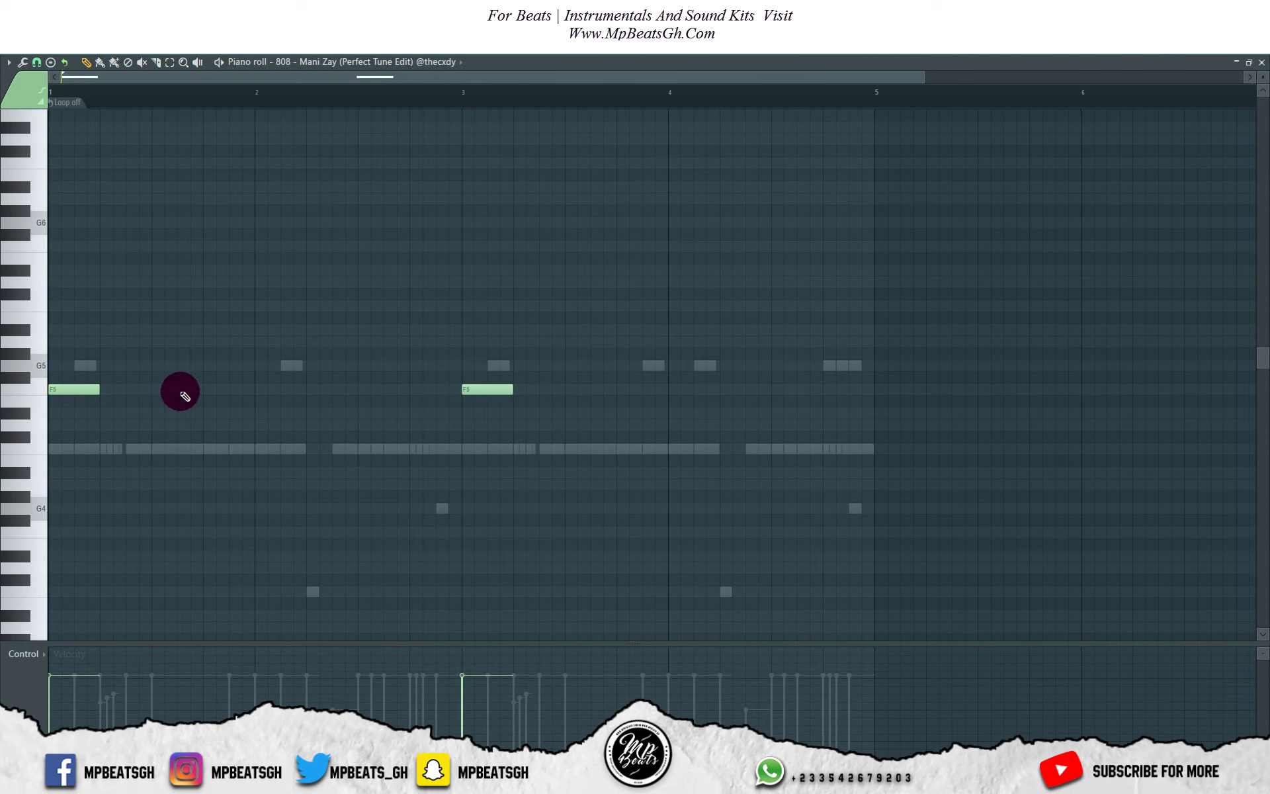
Add one-beat 808 notes: F5 half a beat after beat 3 in bar 1 and C6 at the start of bar 2
key(space)
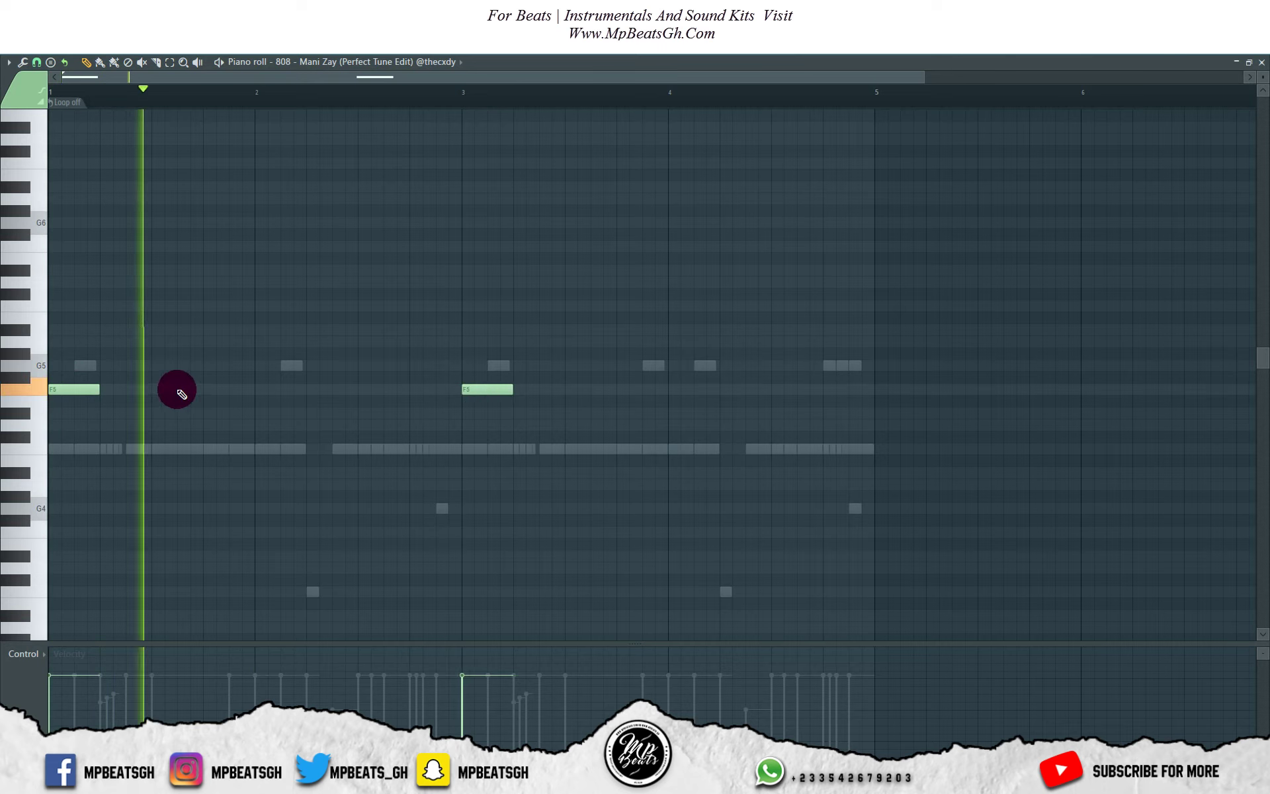
click(180, 391)
key(space)
drag(252, 363, 254, 314)
key(space)
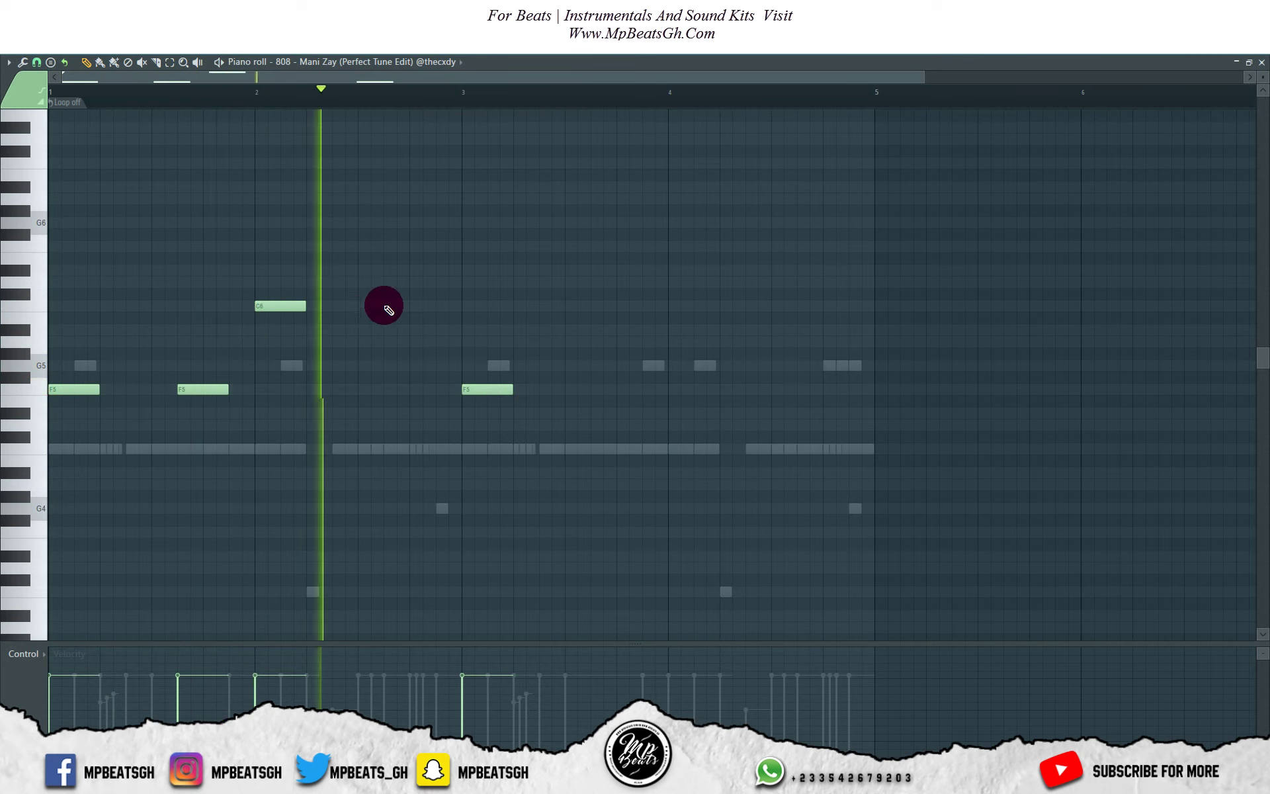
Add C6 half a beat after beat 3 in bar 2 and F5 on beat 4 of bar 3, and lengthen bar 1's second F5 to the barline
key(space)
click(397, 306)
key(space)
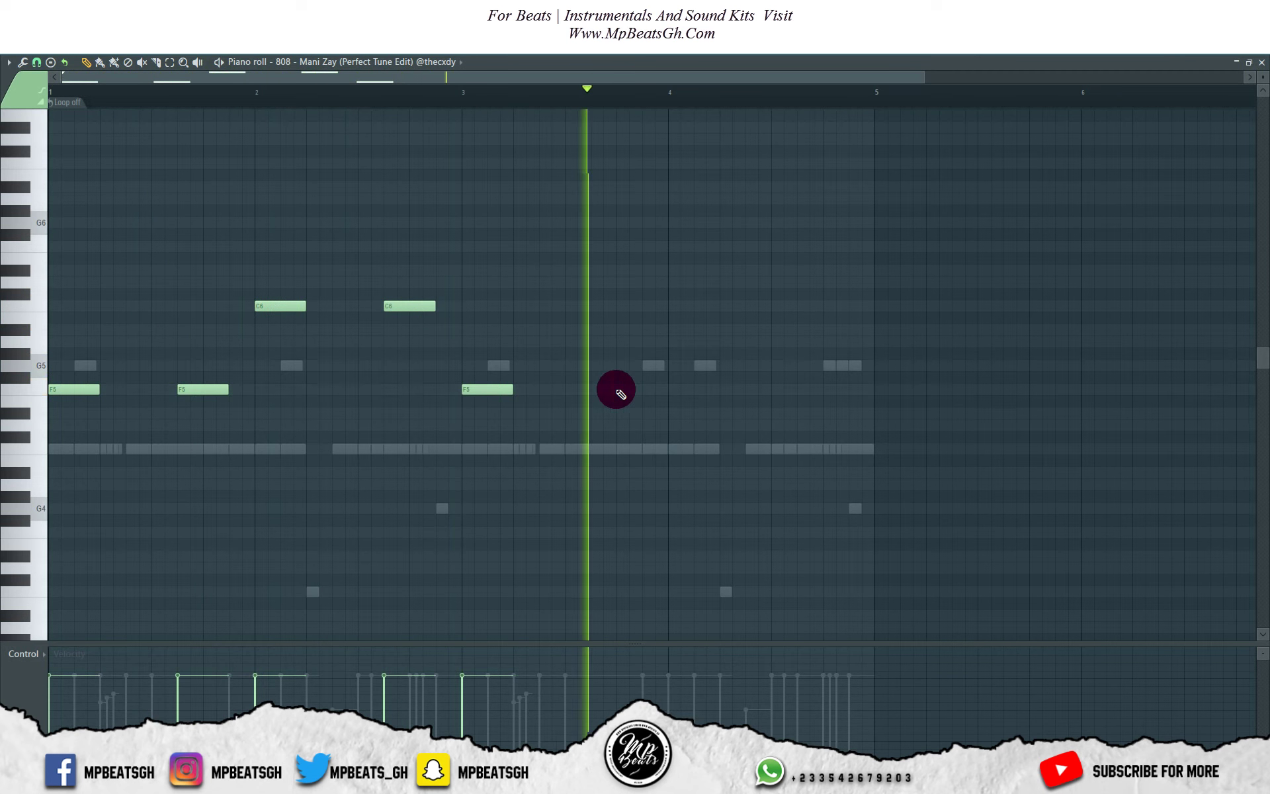
click(619, 390)
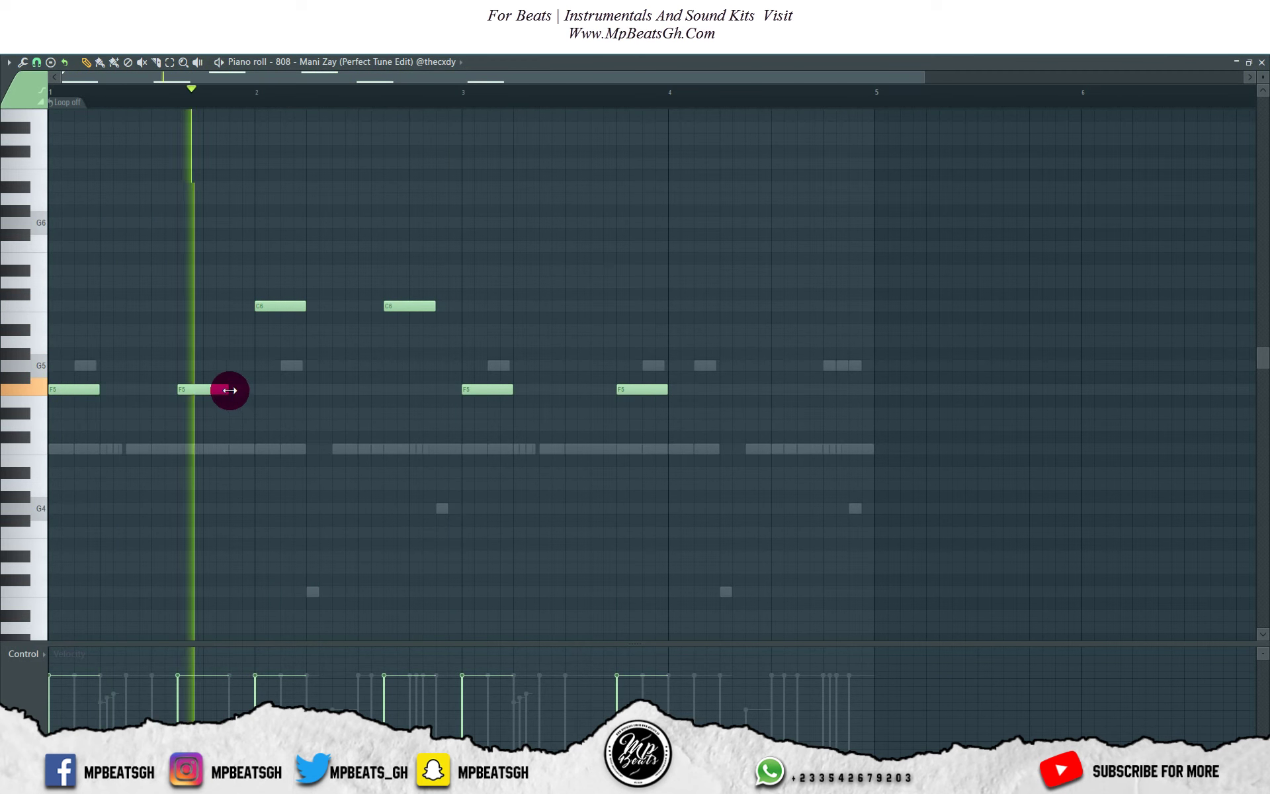
drag(229, 391, 255, 390)
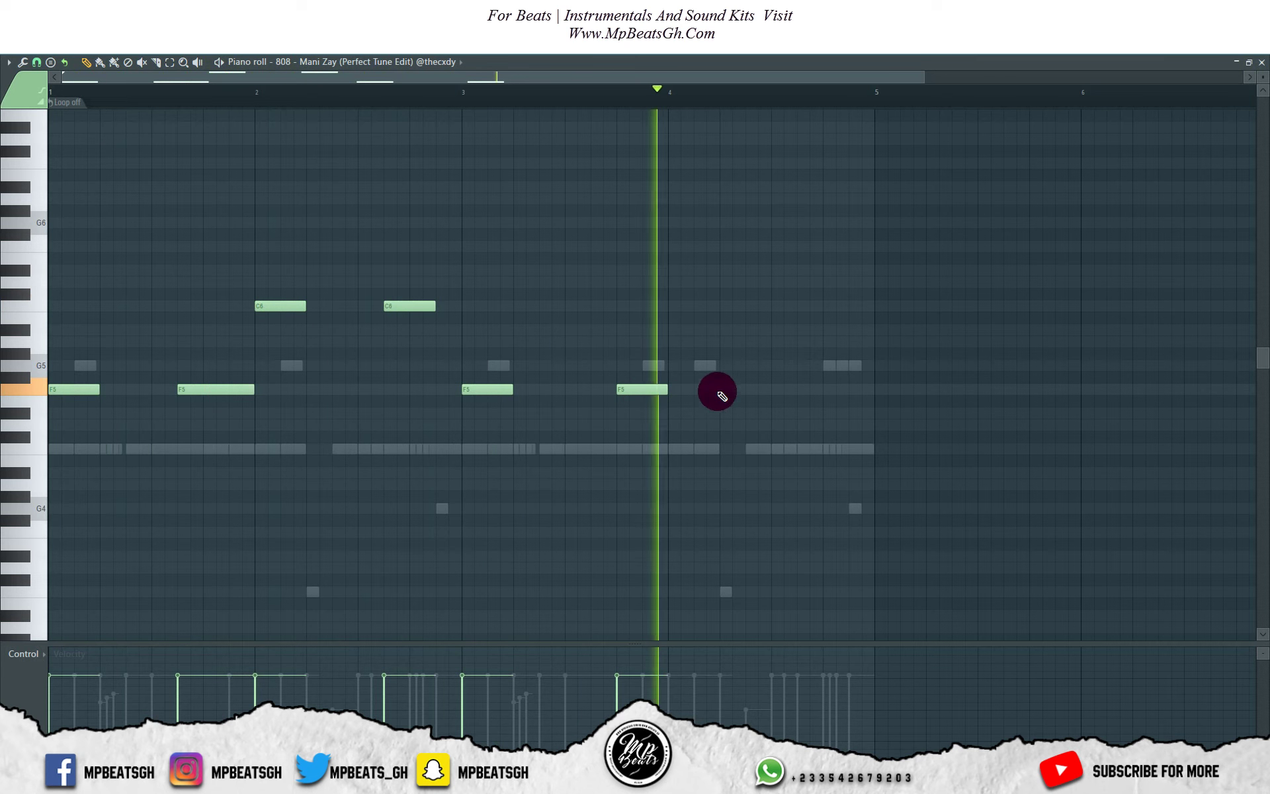
Add a 1.5-beat G5 808 note on beat 2 of bar 4 and three short C6 notes from beat 4
key(space)
click(723, 365)
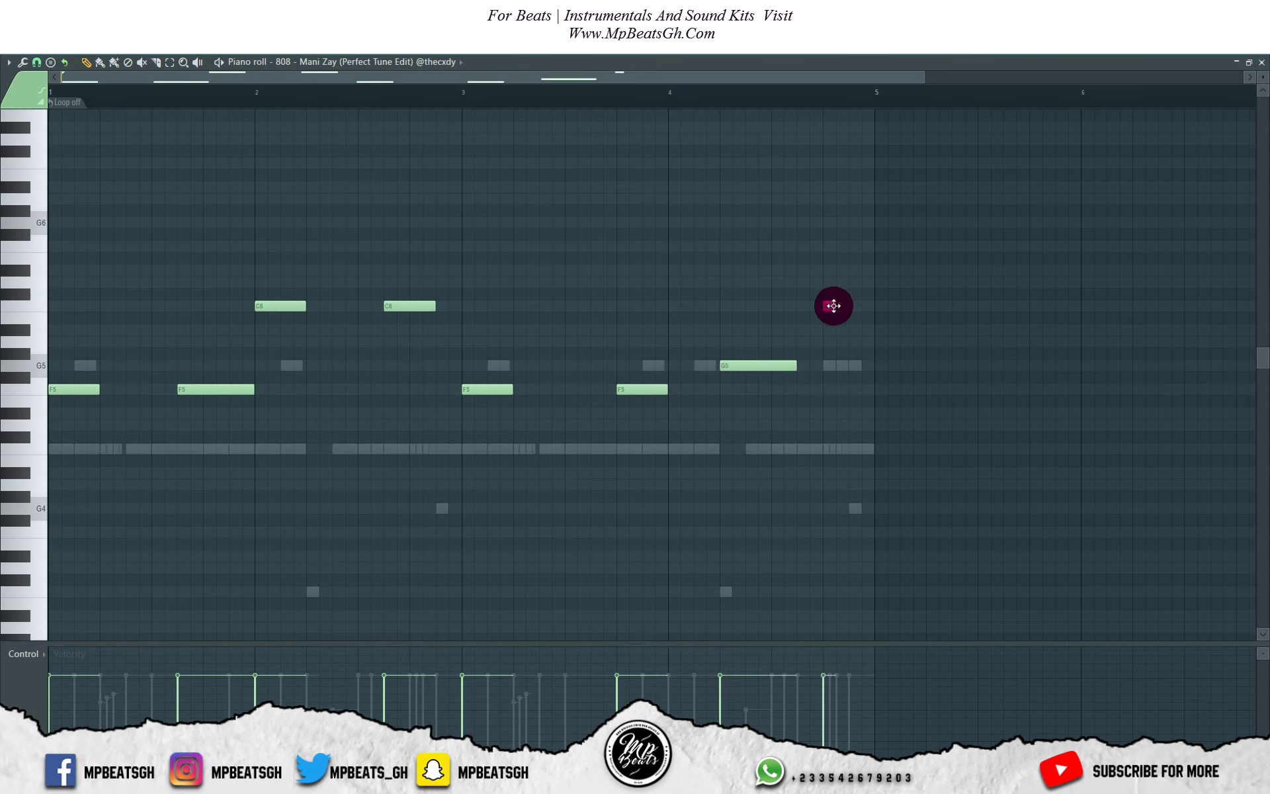
Set the 808 - Mani Zay channel to cut itself, play the bass line back and close the piano roll
key(F6)
right_click(659, 188)
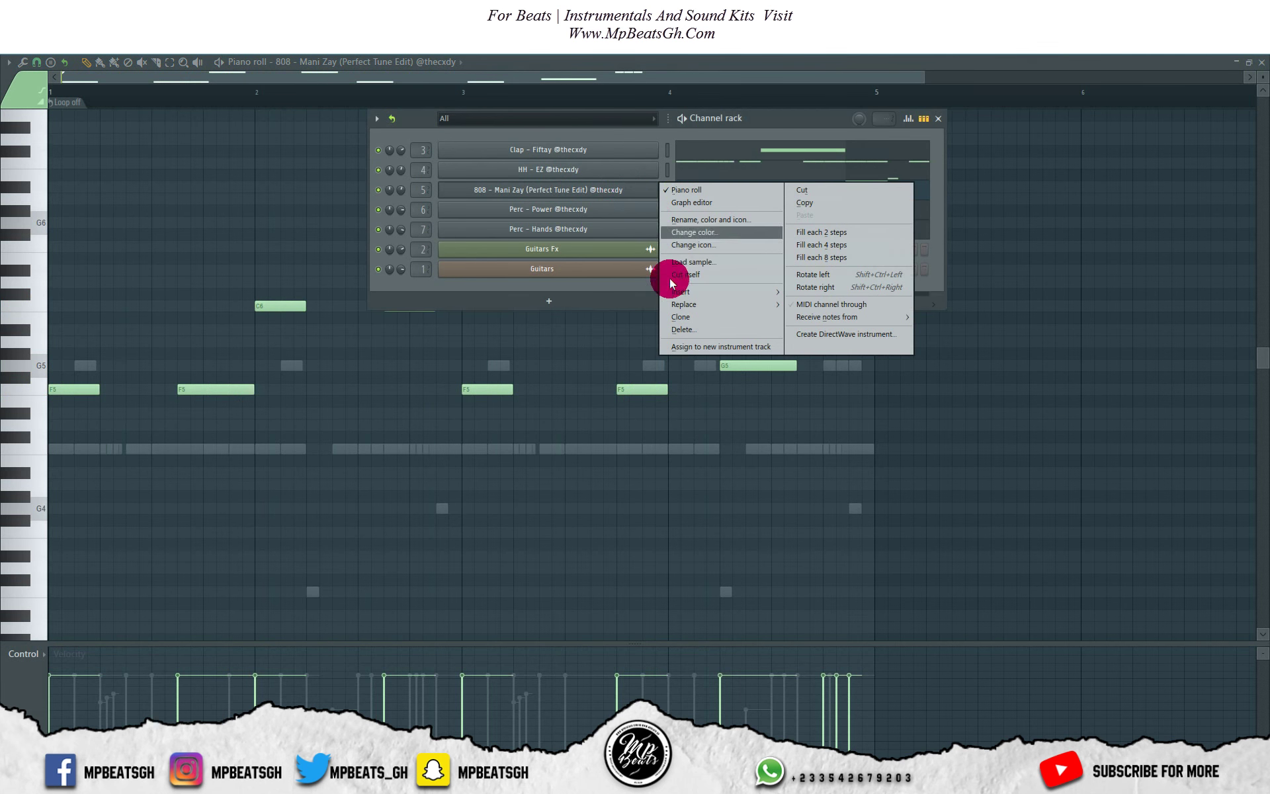
click(101, 391)
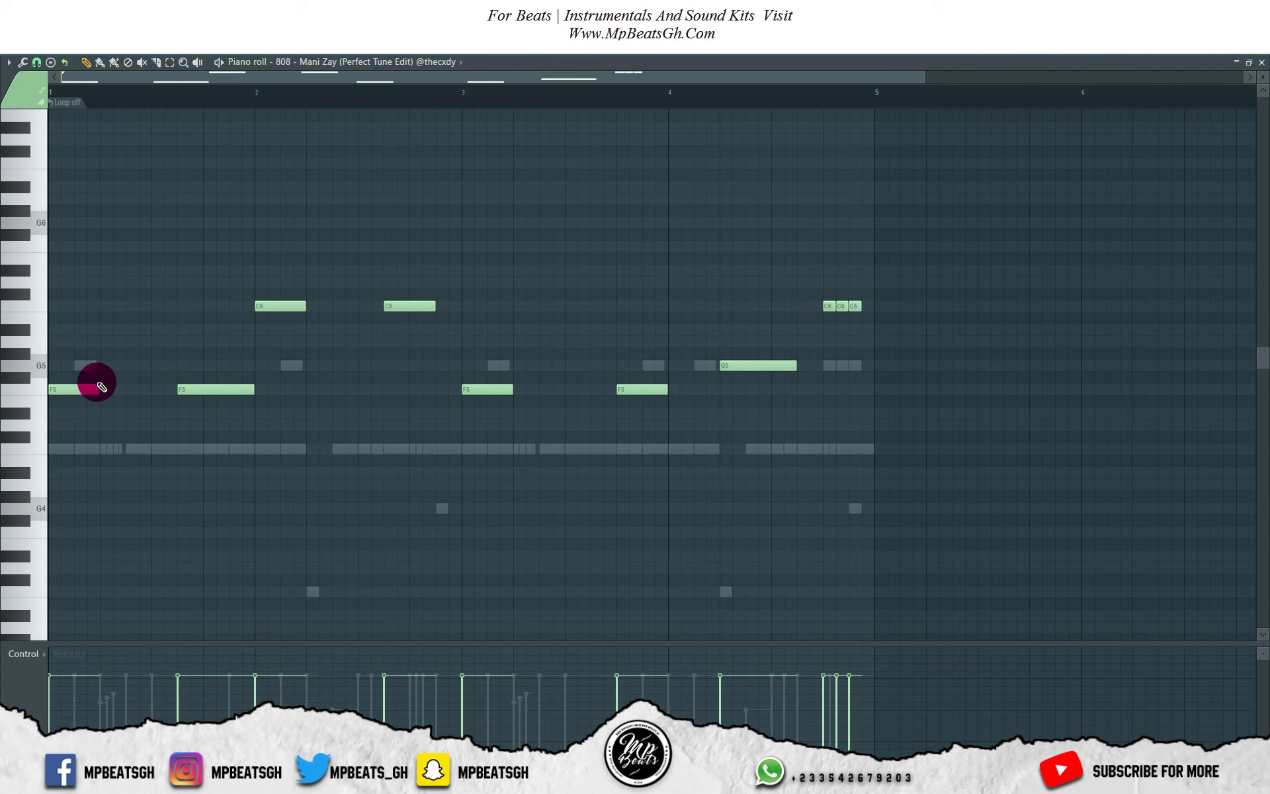
key(space)
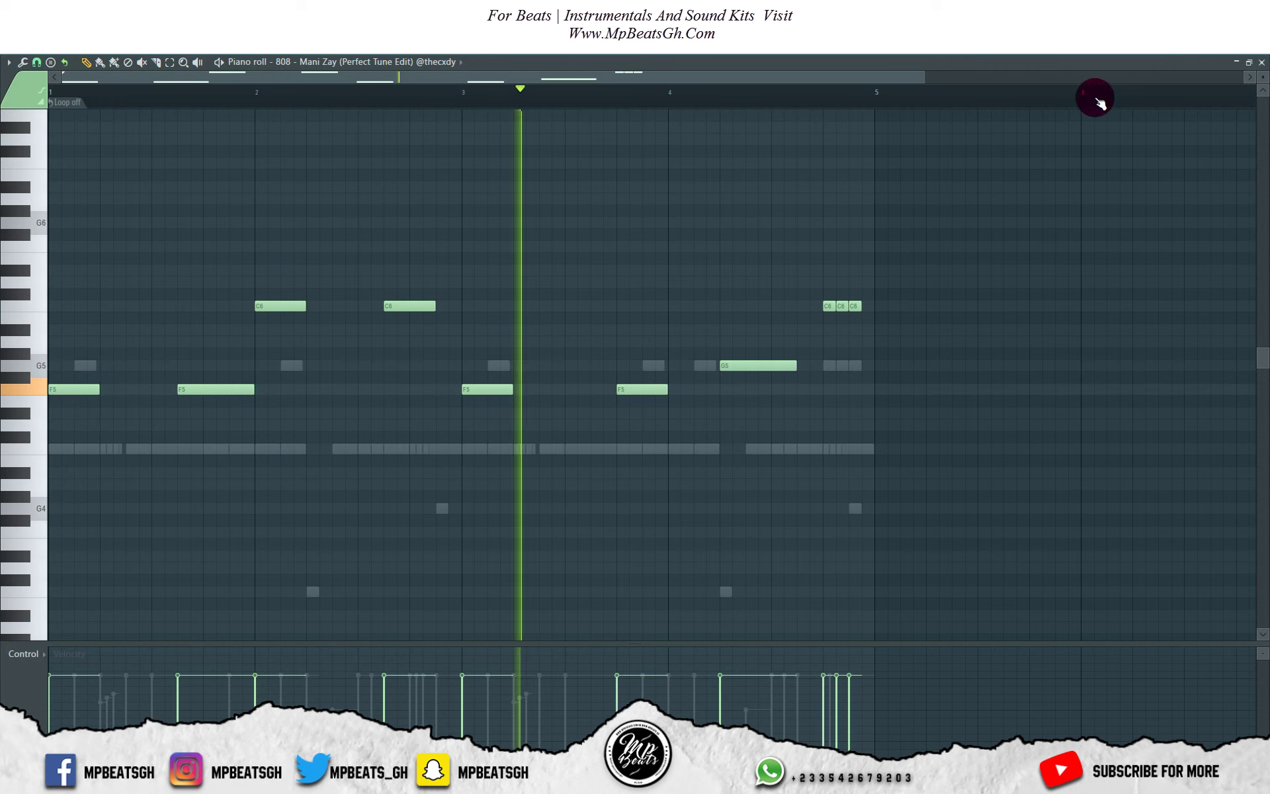
click(1261, 62)
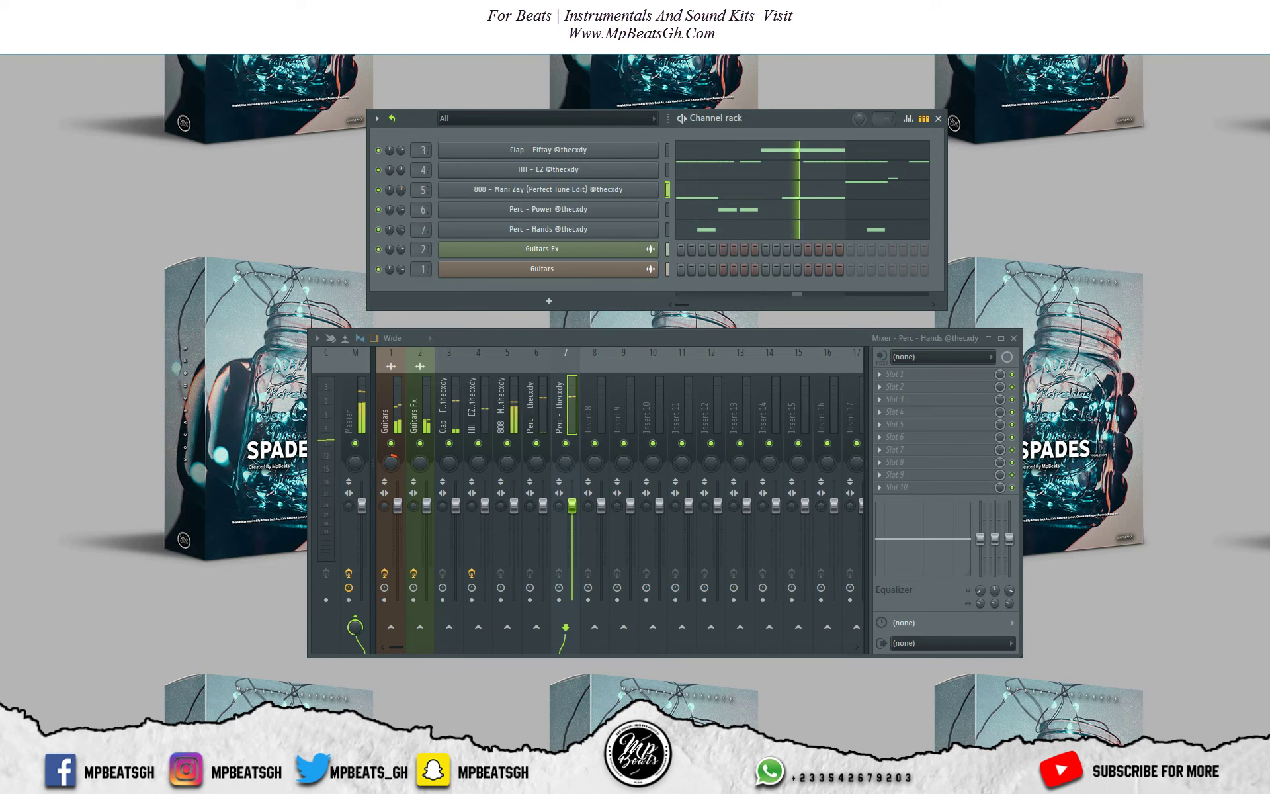
Solo the 808 mixer track and load Fruity parametric EQ 2 in its first effect slot
click(505, 417)
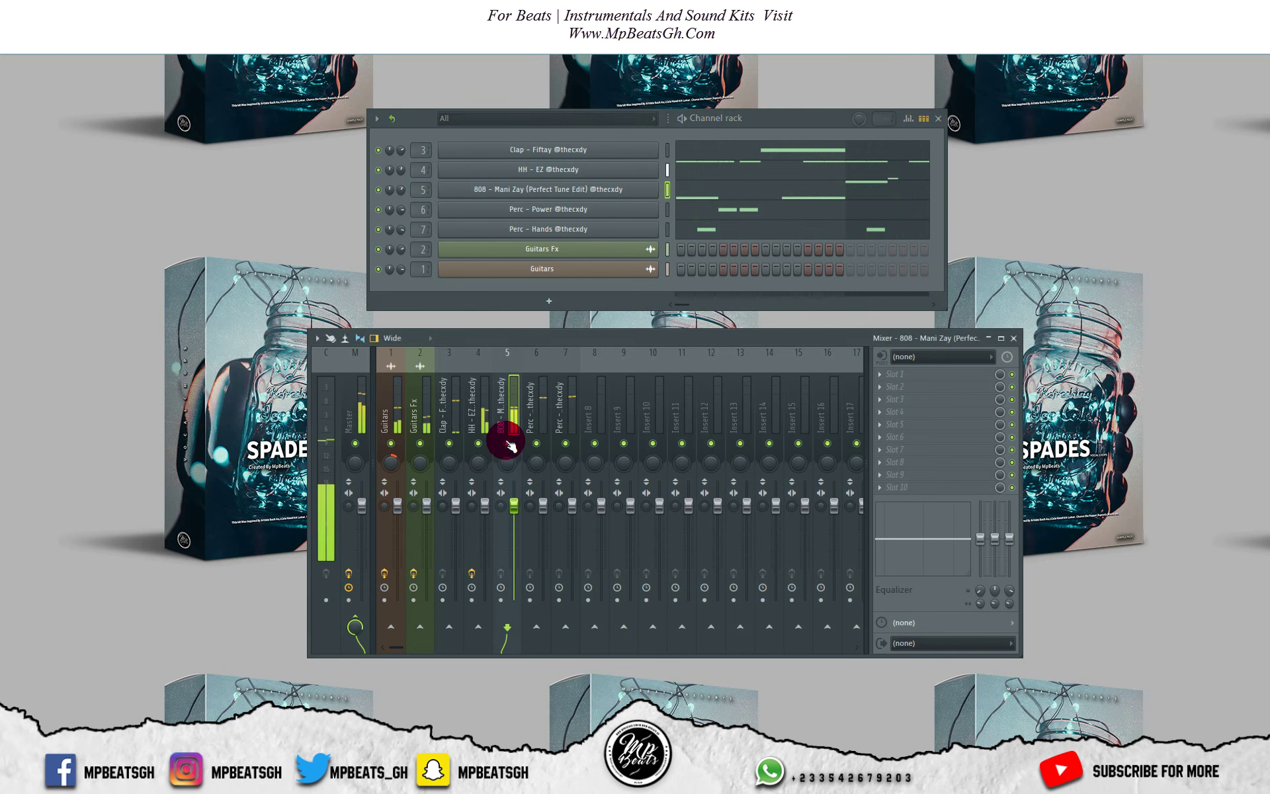
right_click(508, 443)
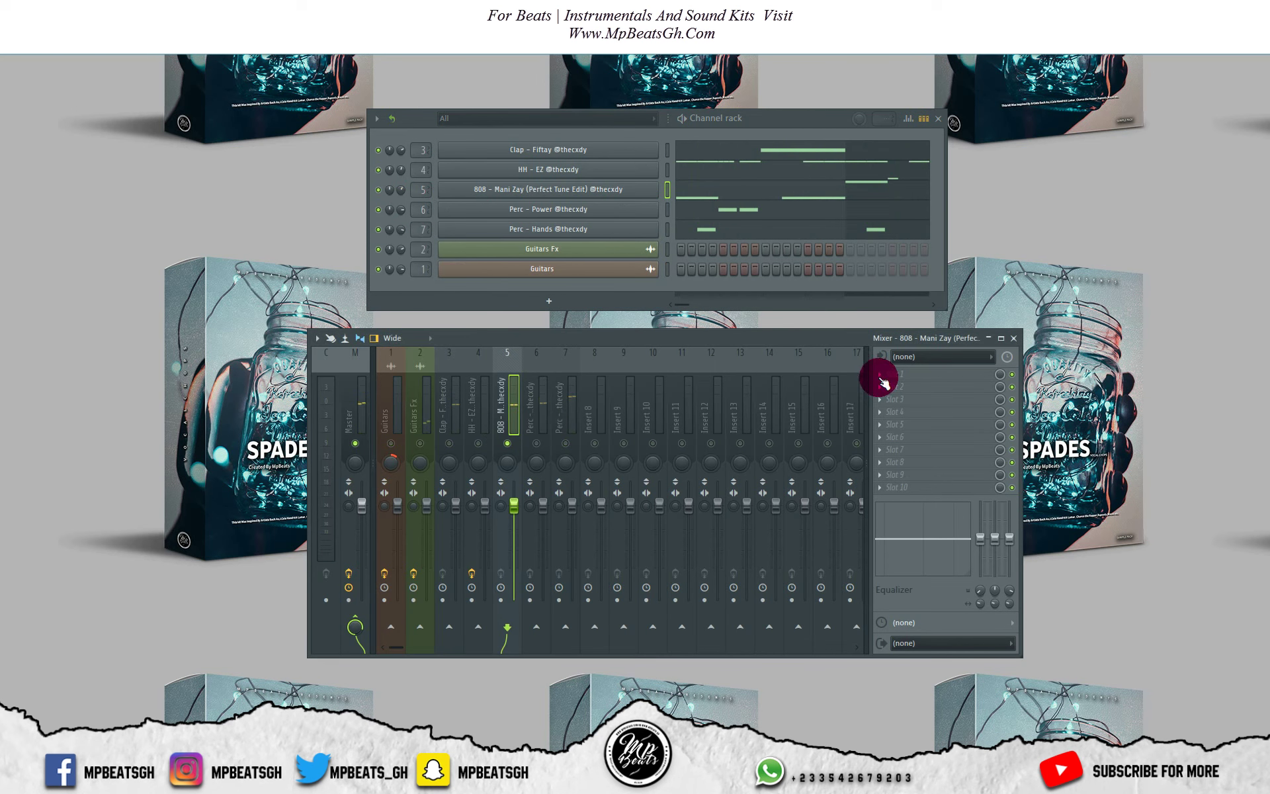
click(884, 383)
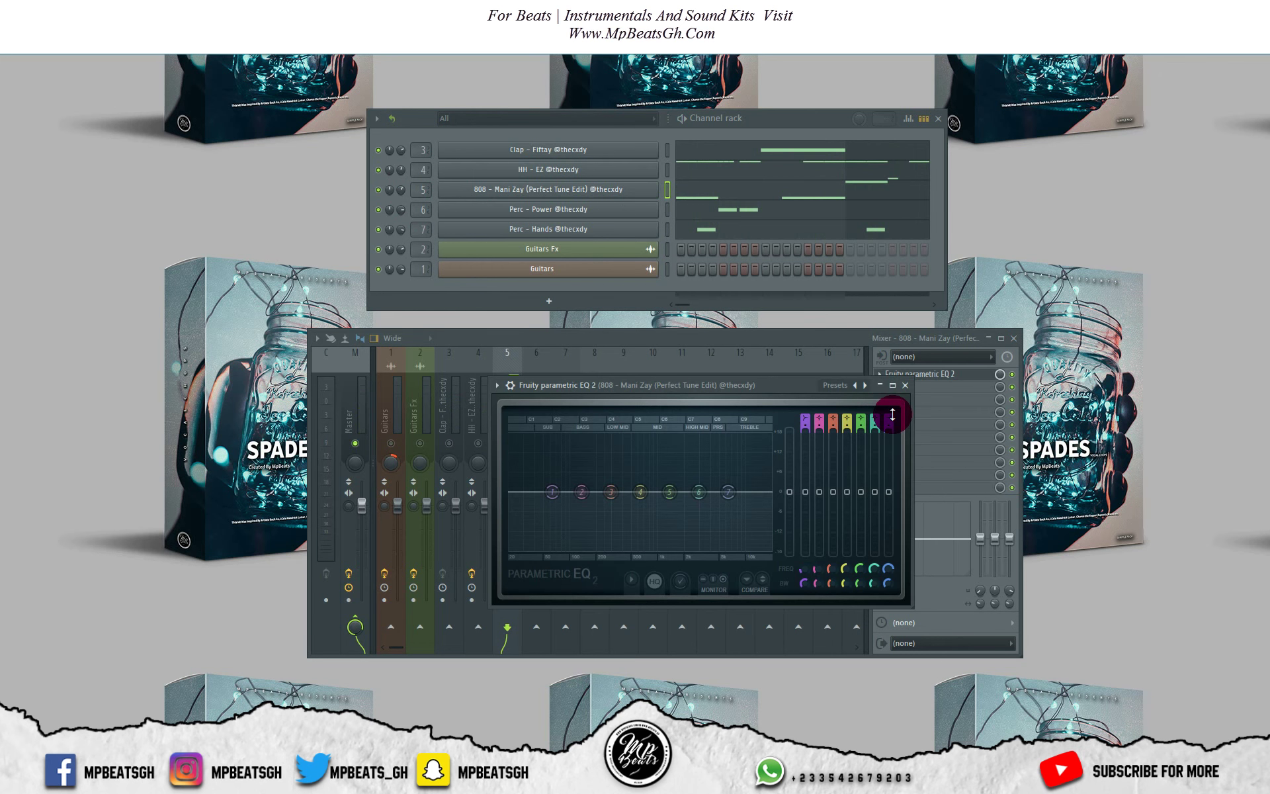
Make EQ band 7 a high-pass filter at the lowest frequencies, boost bands 1 and 2 slightly, reset band 6, and close the EQ window
mouse_move(893, 415)
mouse_down()
mouse_move(893, 427)
mouse_move(888, 413)
mouse_up()
drag(726, 493, 535, 492)
mouse_move(563, 526)
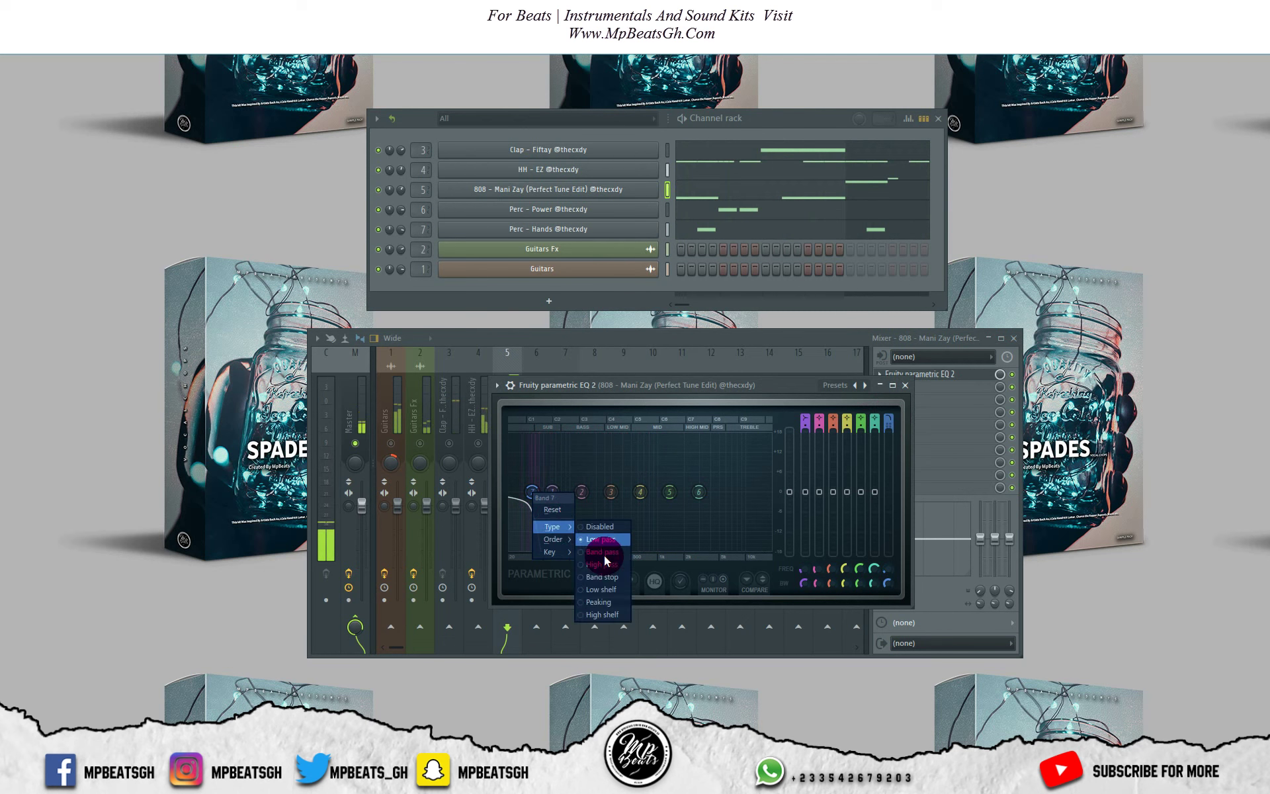
click(598, 562)
mouse_move(551, 492)
mouse_down()
mouse_move(582, 492)
mouse_move(570, 488)
mouse_up()
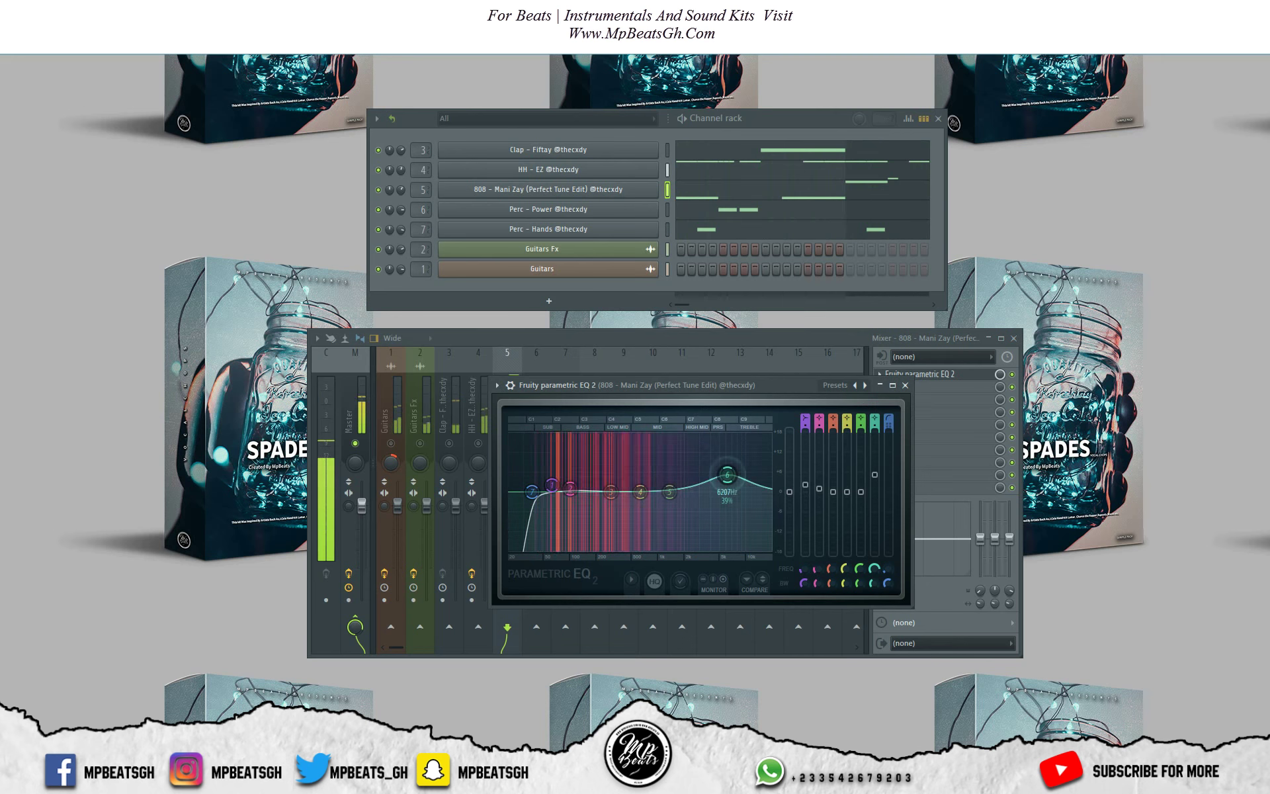
drag(698, 491, 711, 492)
right_click(712, 491)
click(905, 385)
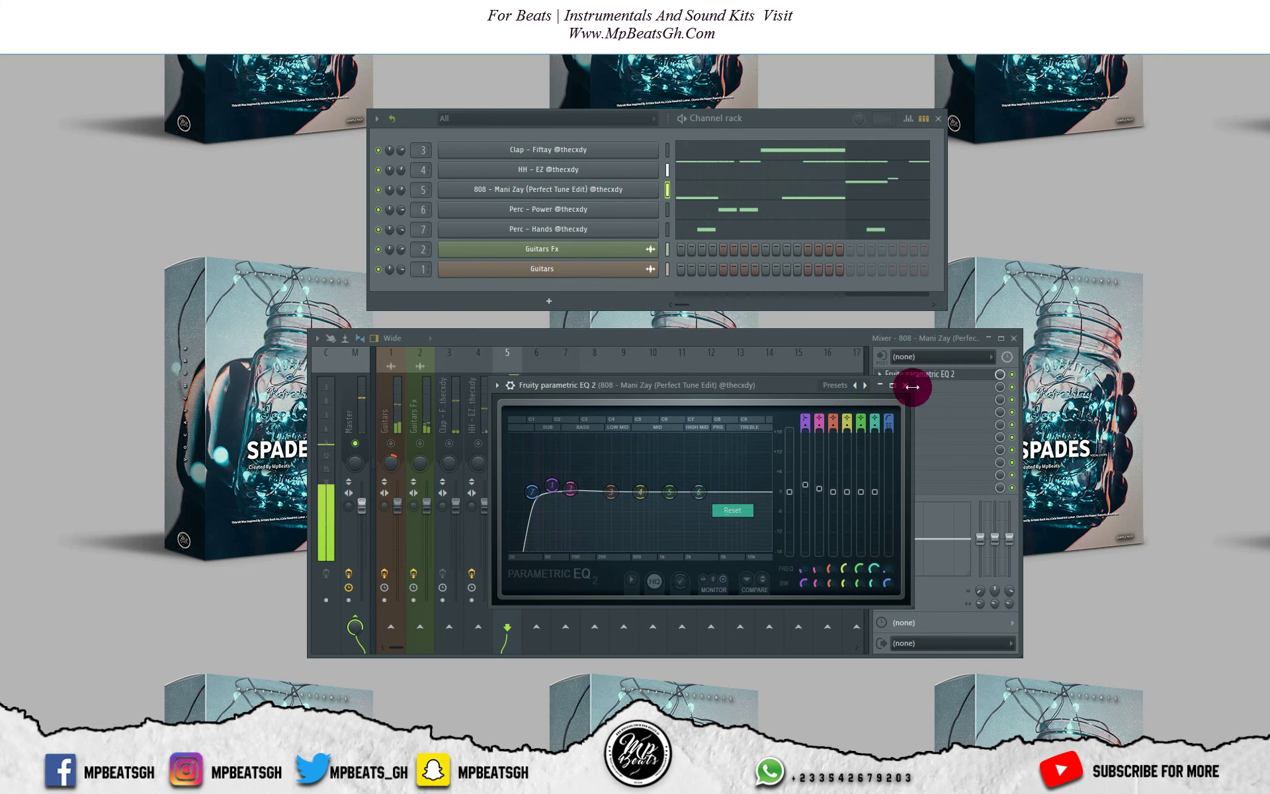
click(905, 386)
Raise the mid and high bands of the 808 track's built-in mixer equalizer slightly, stop playback and hide the mixer
mouse_move(1009, 538)
mouse_down()
mouse_move(1009, 525)
mouse_move(995, 534)
mouse_up()
mouse_move(981, 590)
mouse_down()
mouse_move(995, 582)
mouse_move(1011, 611)
mouse_up()
drag(1016, 532, 1016, 537)
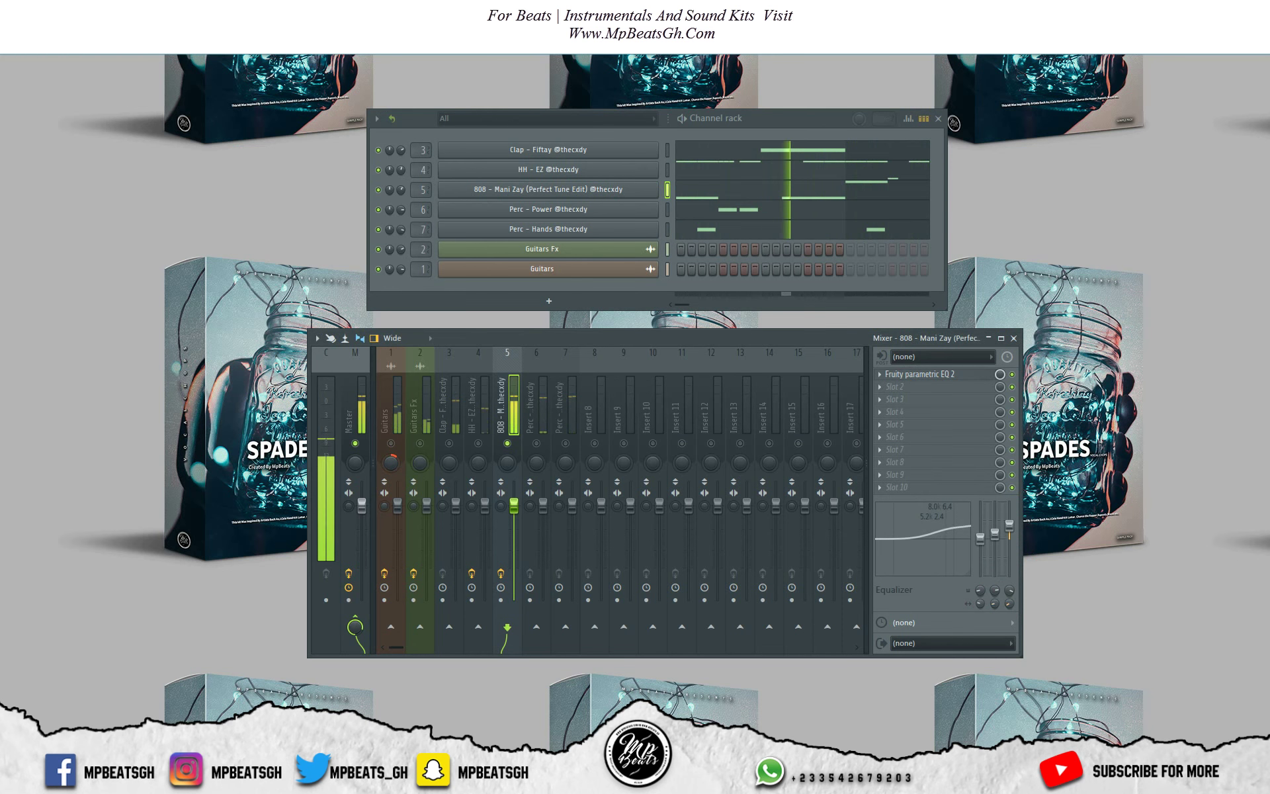
key(space)
key(F9)
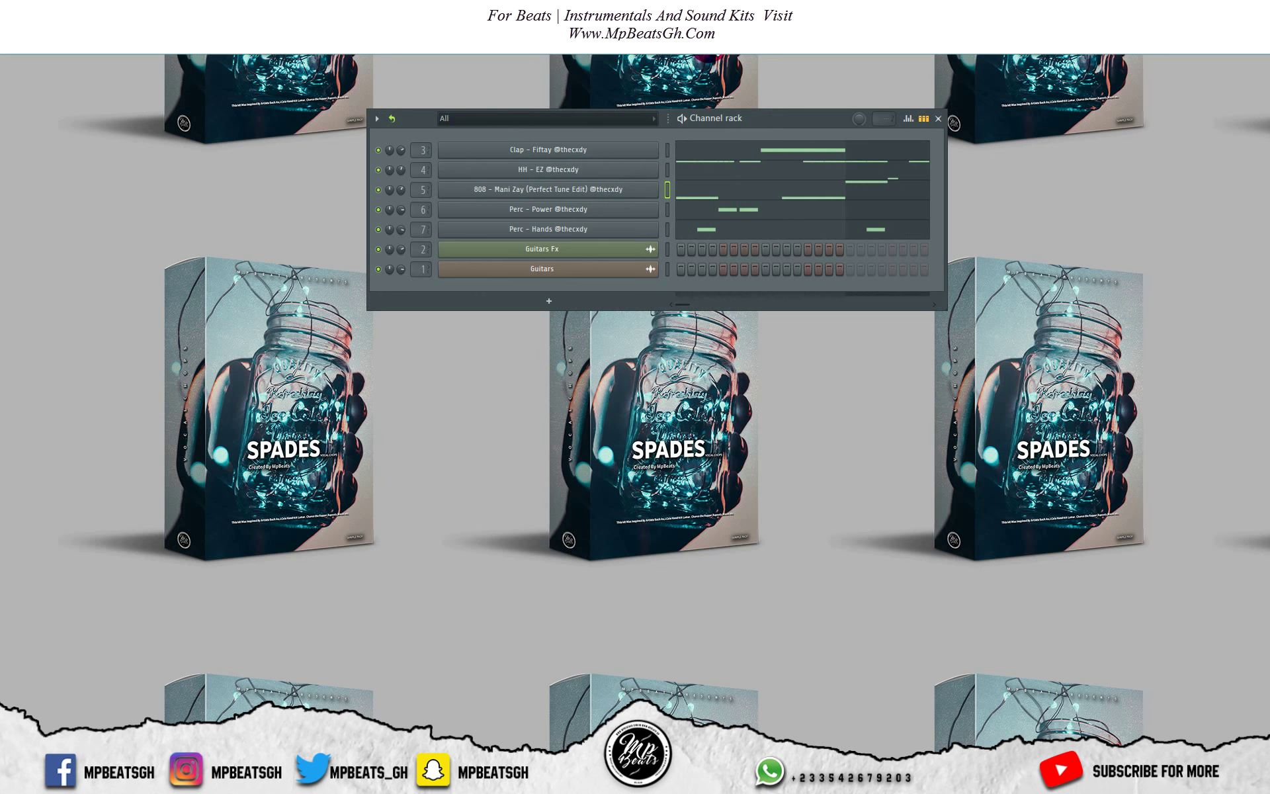
Play back the full beat, close the channel rack and check the track levels in the mixer
key(F9)
key(space)
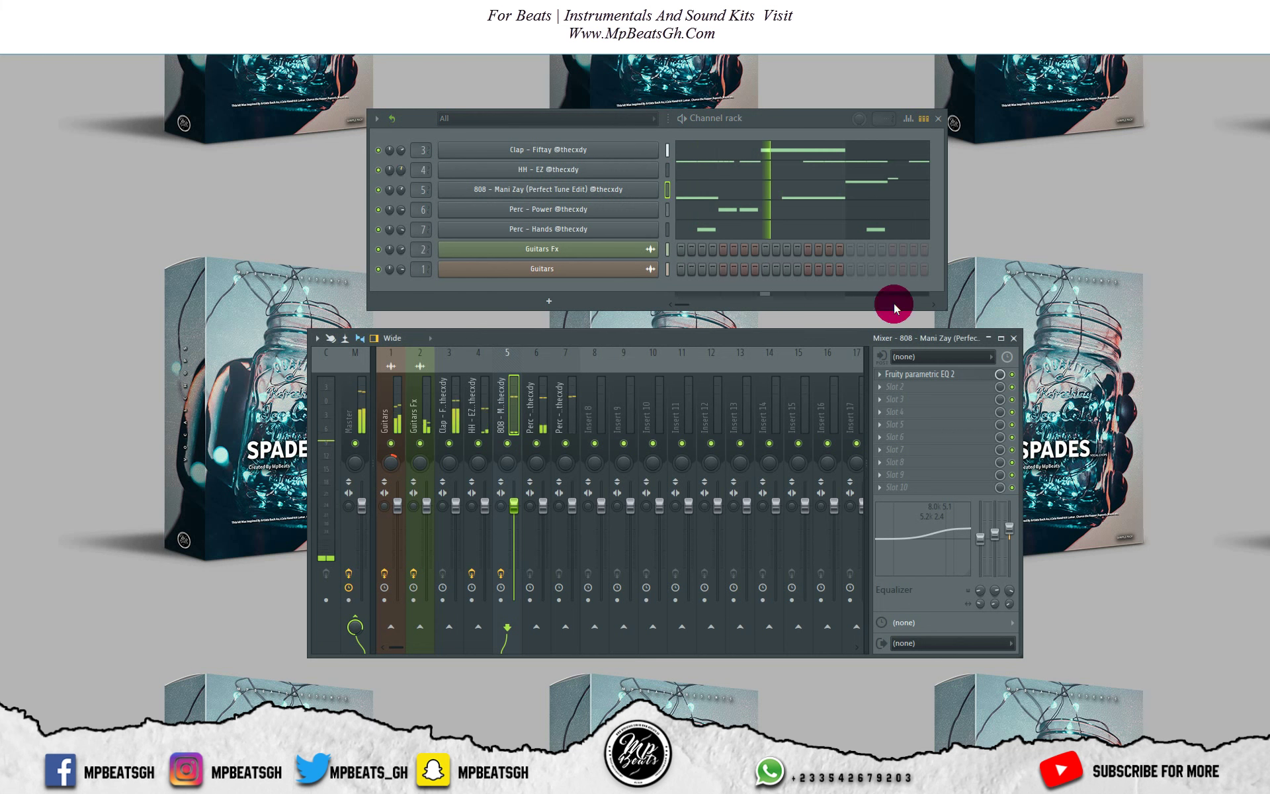
key(F9)
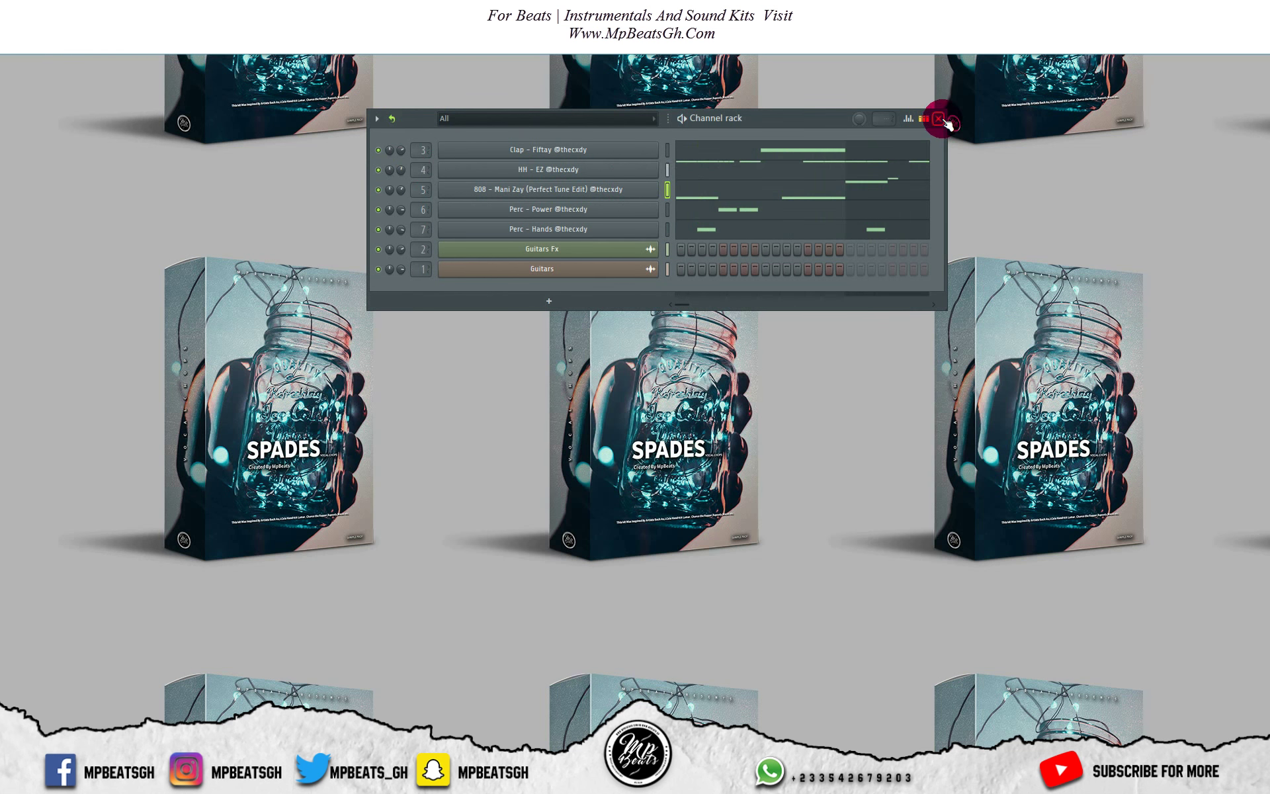
click(940, 119)
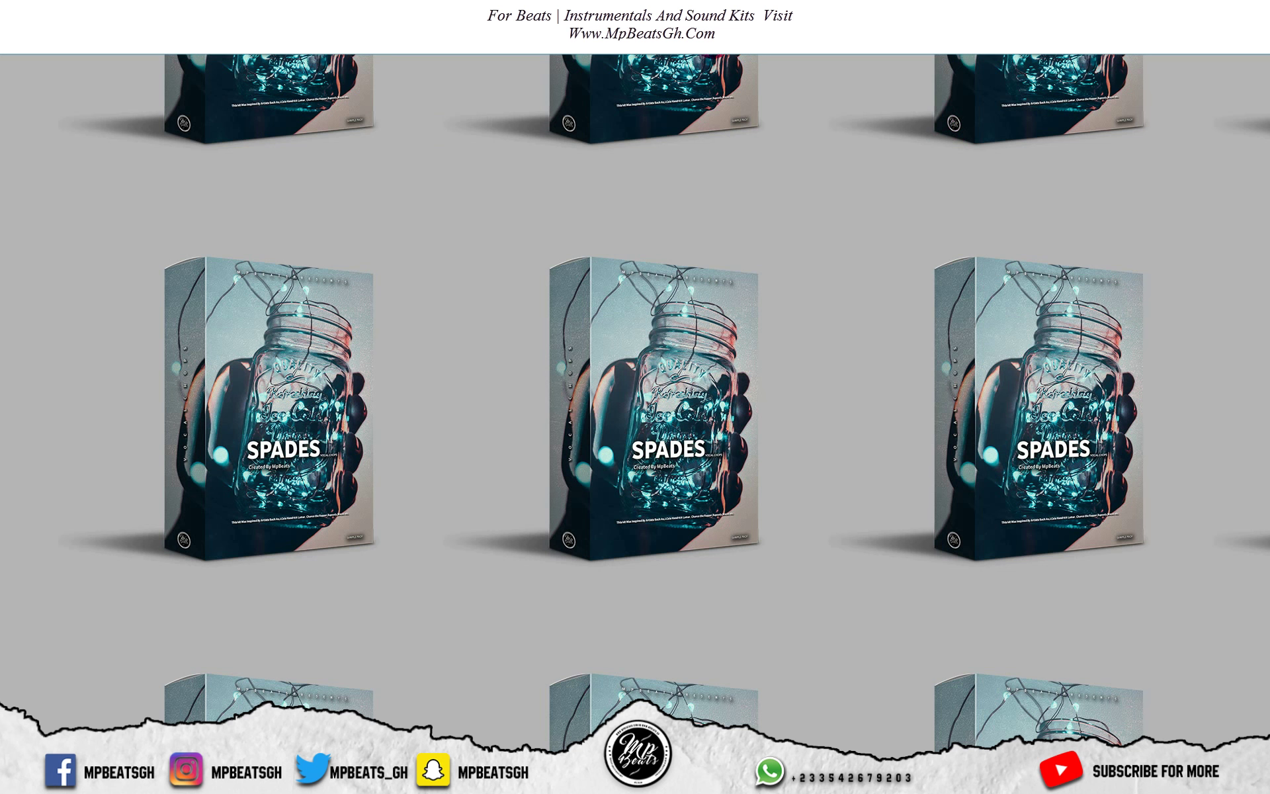
key(F9)
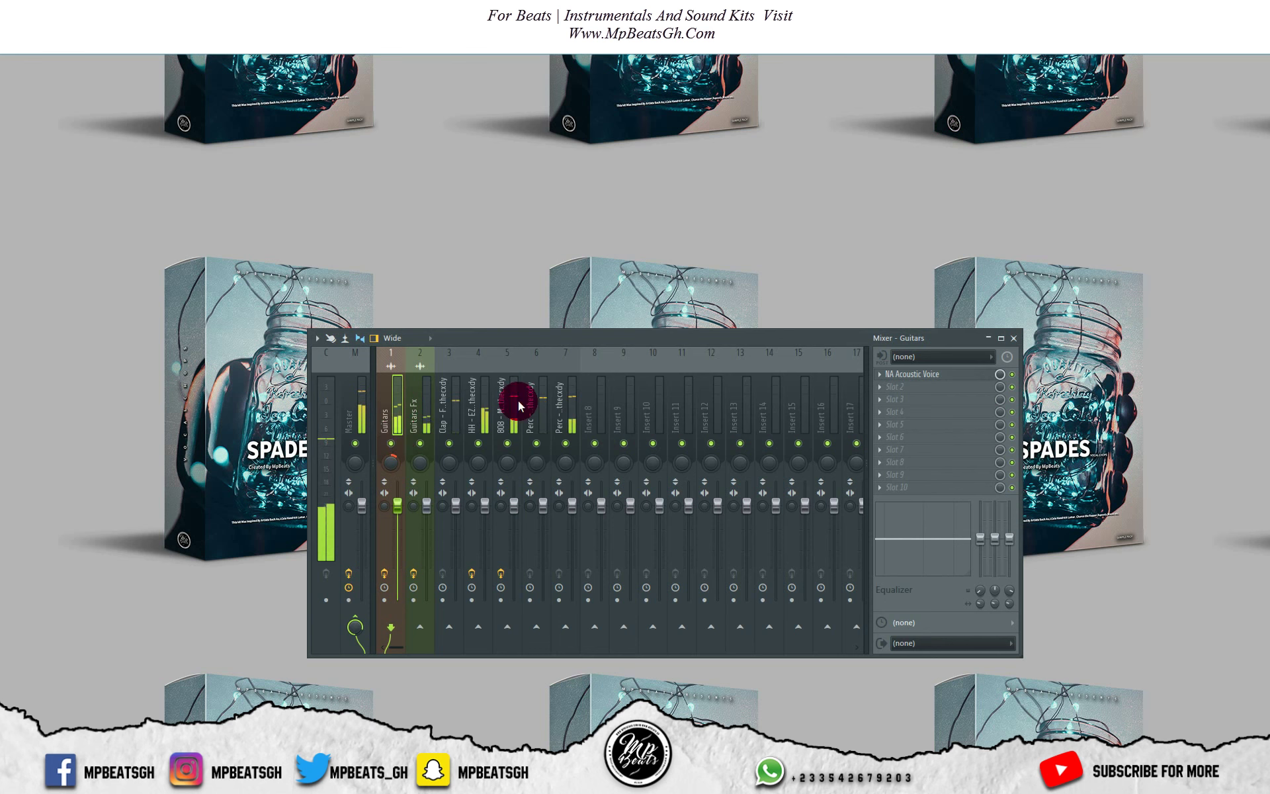
click(1014, 338)
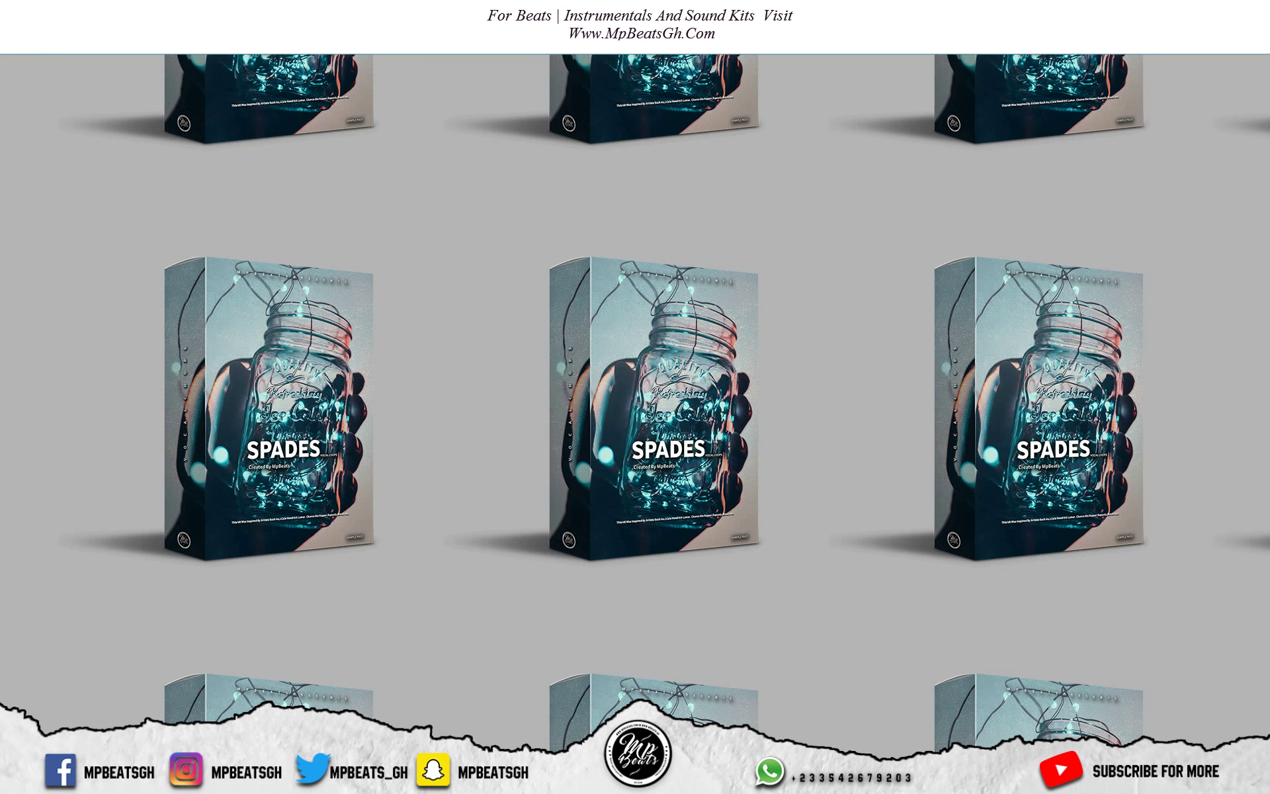
key(F9)
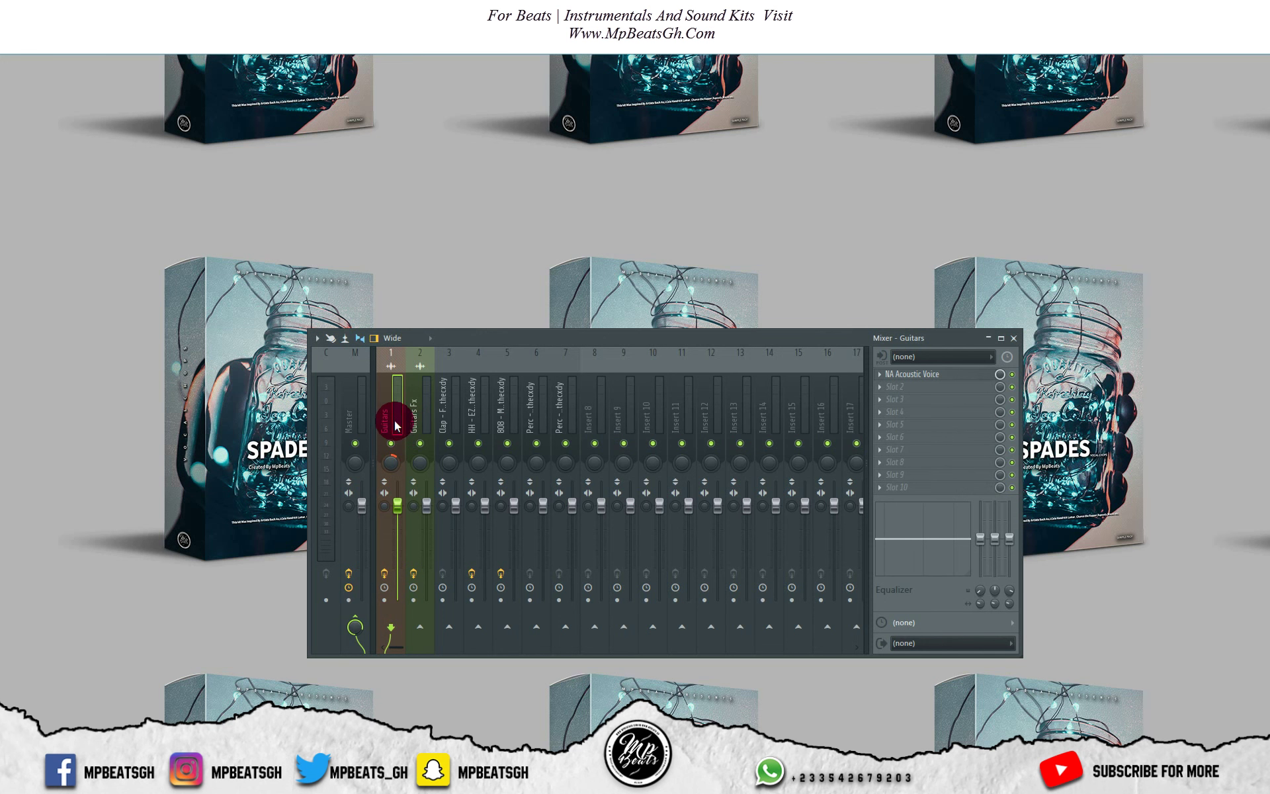